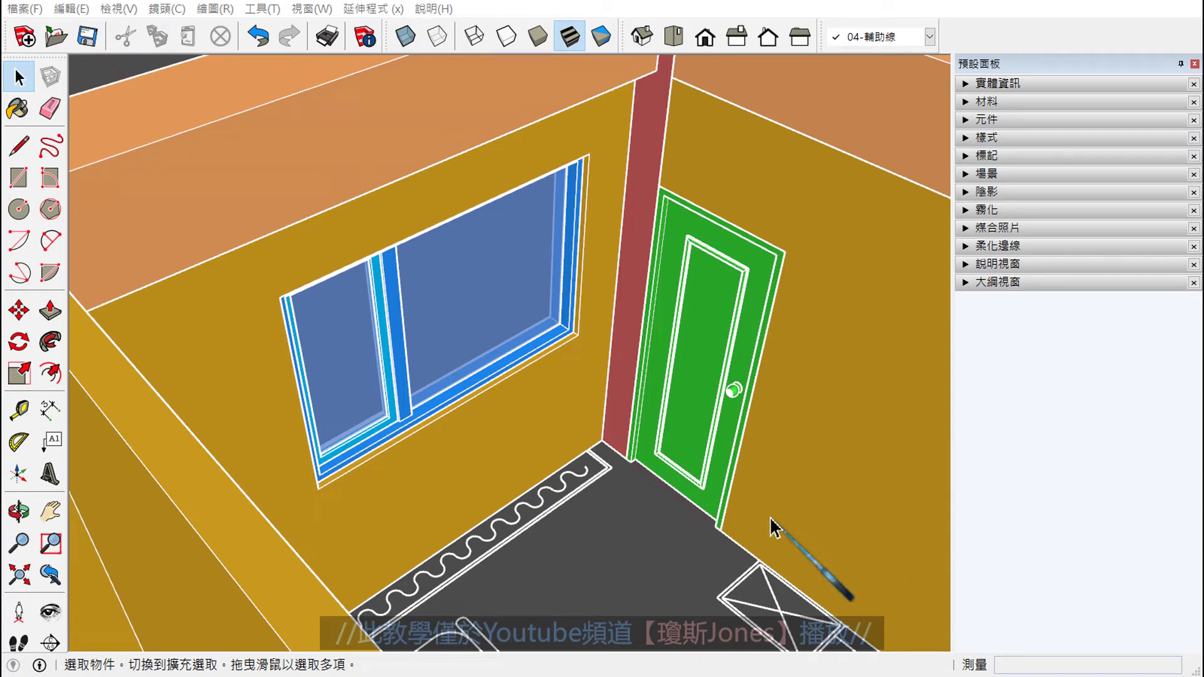
Step: Zoom in on the window and select the window component
scroll(558, 425, "down", 5)
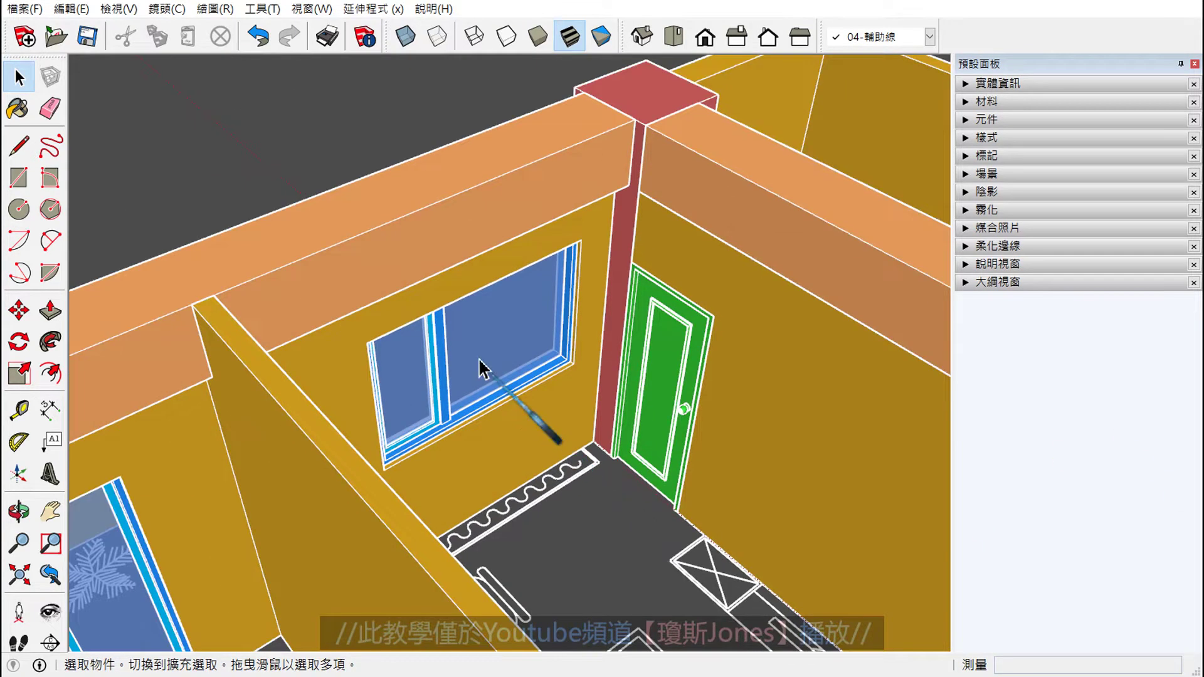
scroll(479, 368, "up", 6)
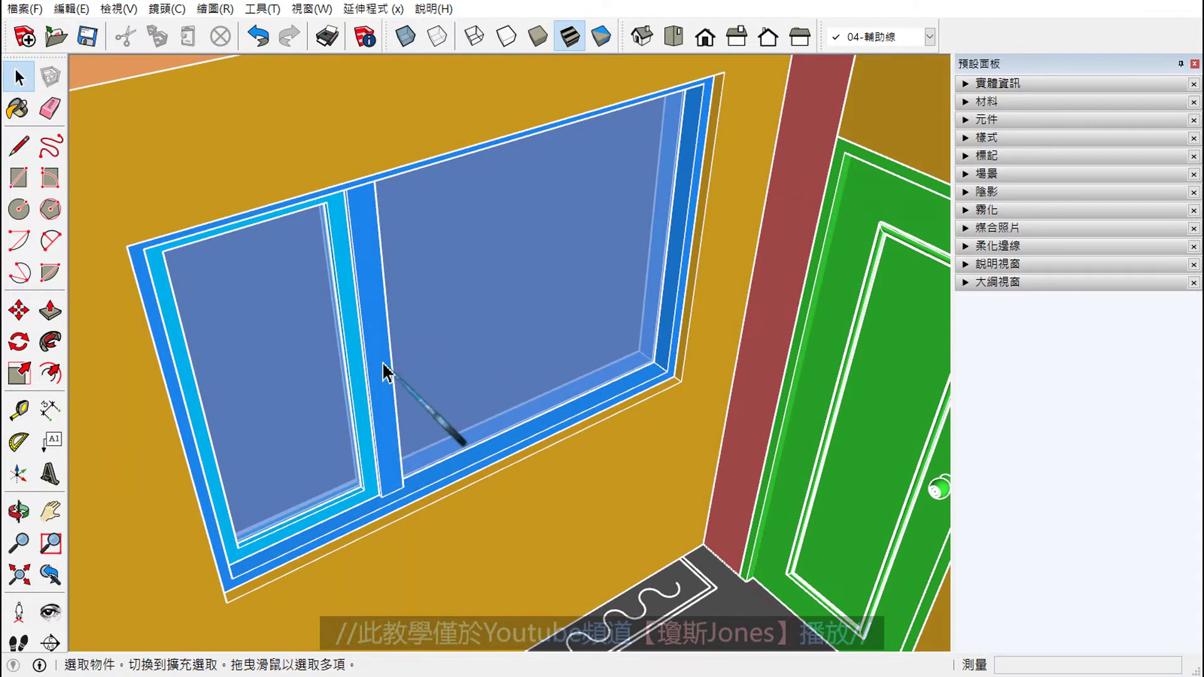
left_click(385, 371)
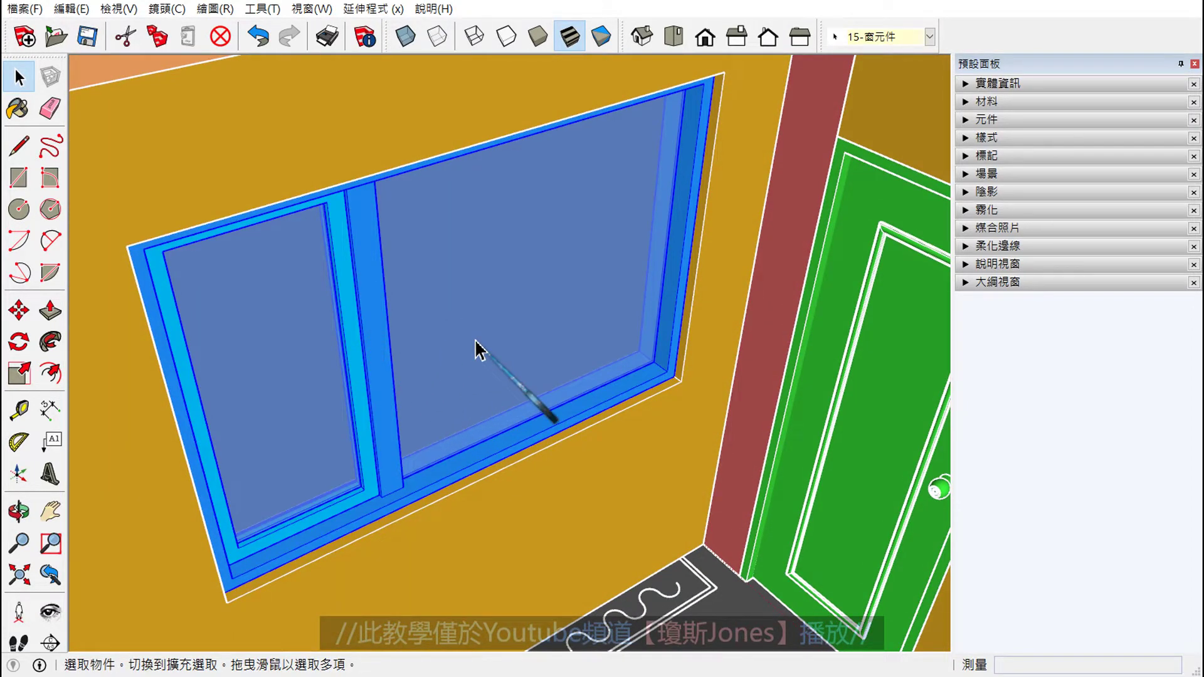
Step: Zoom out and pan until the whole house is visible from above
scroll(477, 349, "down", 2)
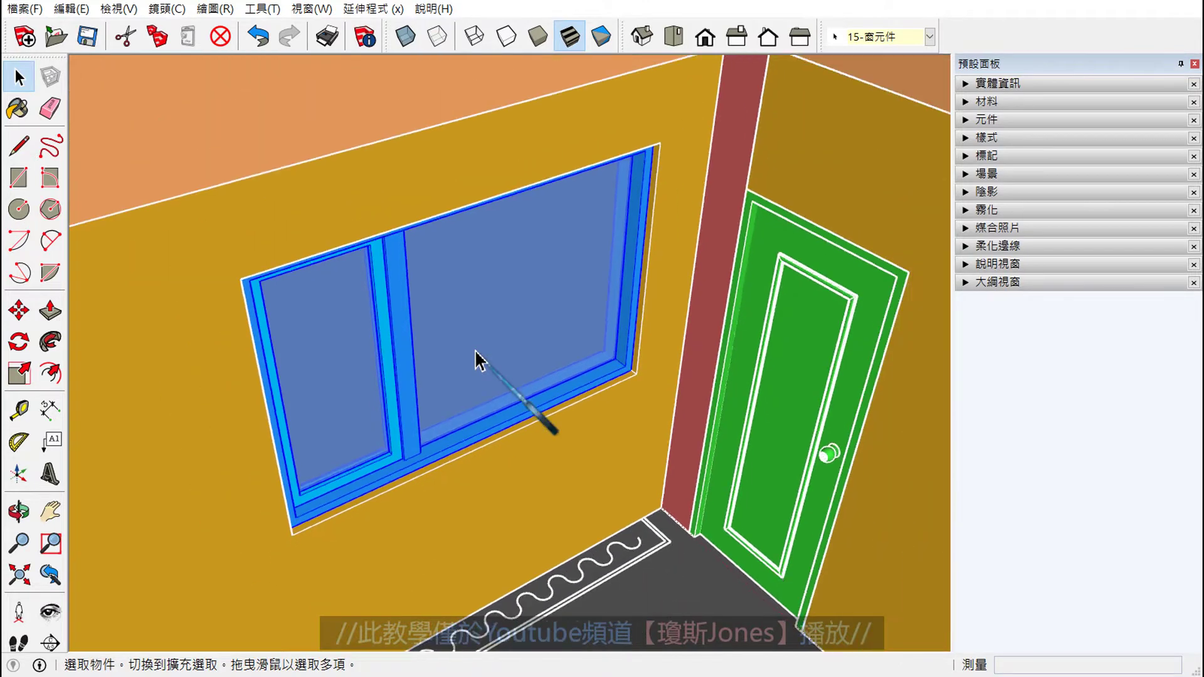
scroll(478, 361, "down", 1)
scroll(479, 363, "down", 2)
scroll(480, 363, "down", 1)
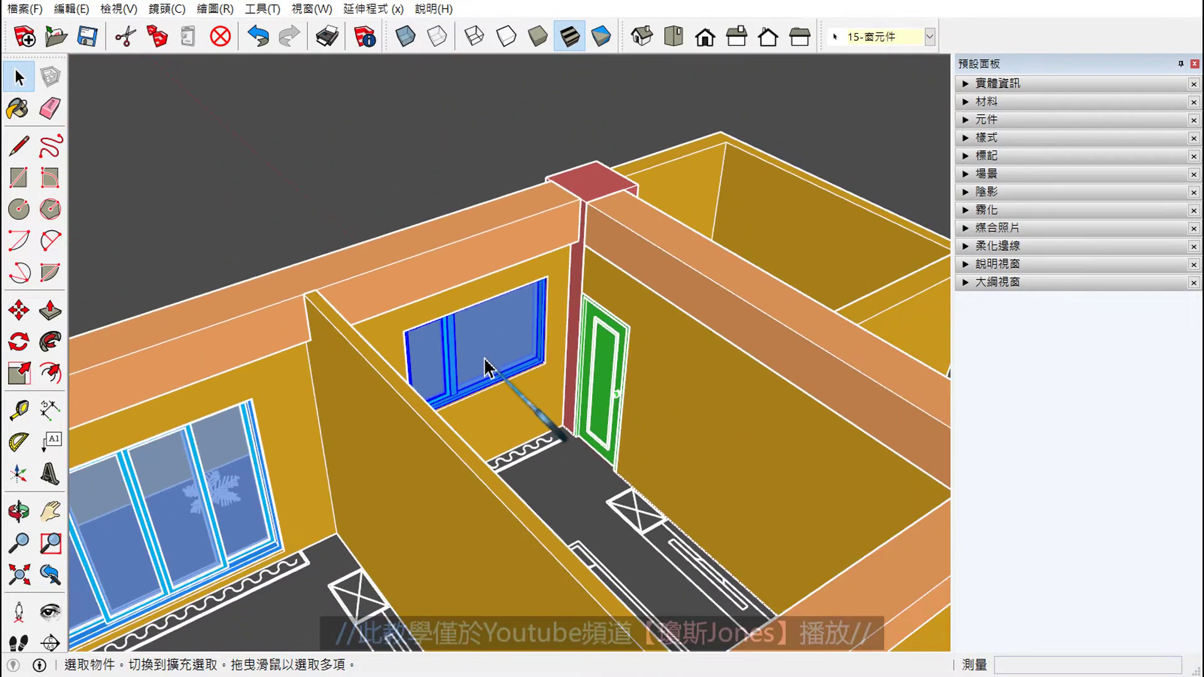
scroll(483, 360, "down", 1)
middle_click_drag(484, 359, 645, 338, "shift")
scroll(613, 367, "up", 2)
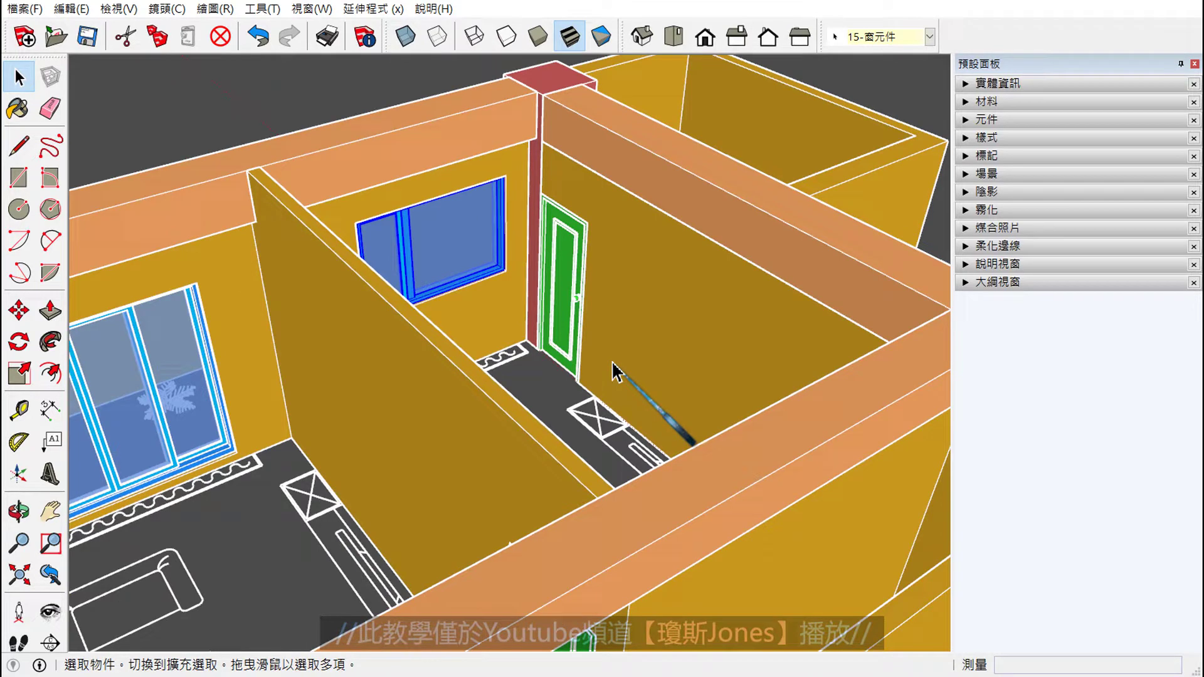
scroll(611, 366, "down", 1)
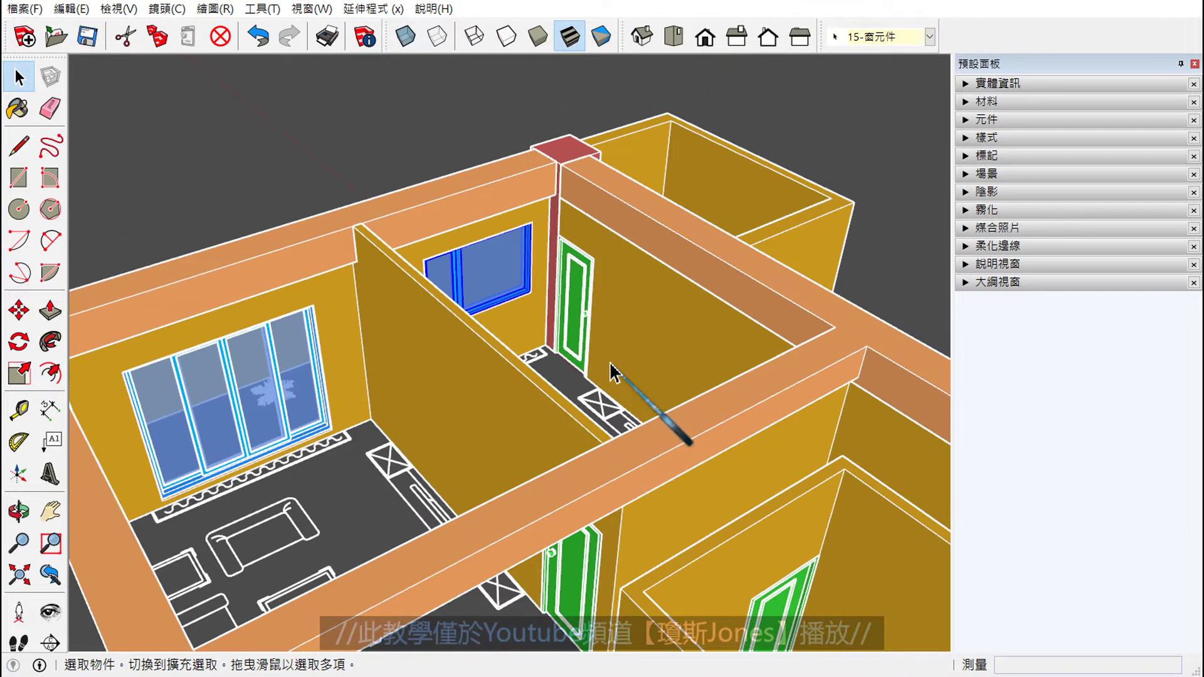
scroll(608, 361, "down", 2)
scroll(608, 361, "down", 1)
middle_click_drag(618, 386, 681, 432, "shift")
scroll(607, 338, "down", 1)
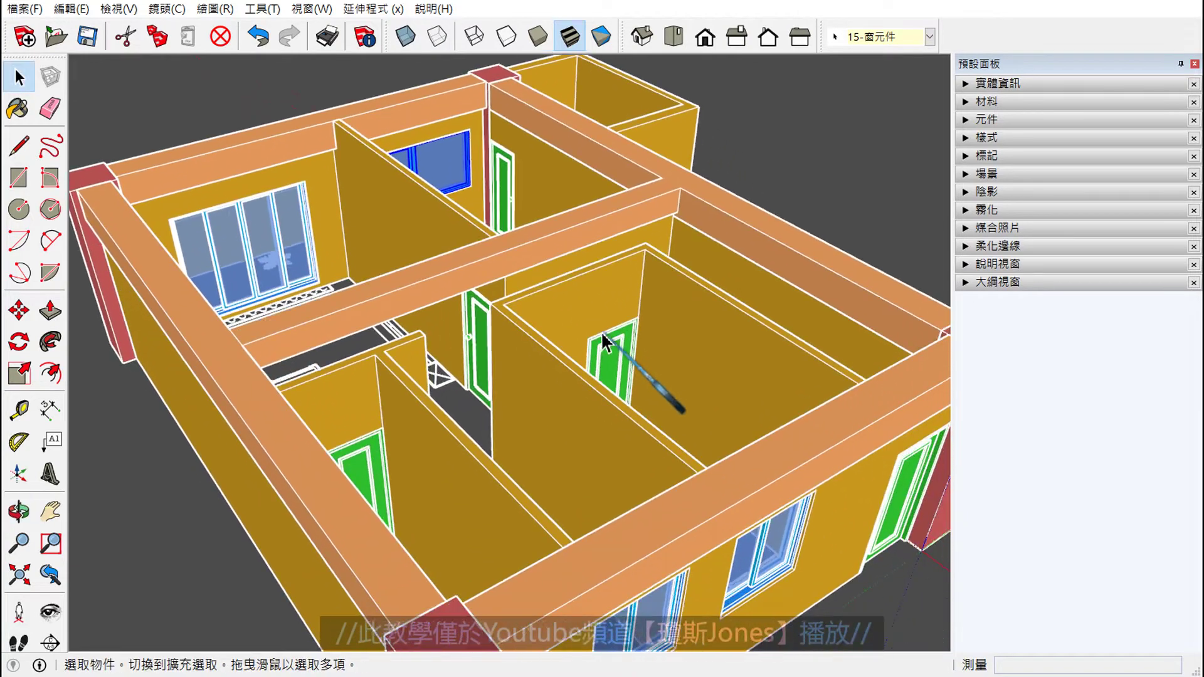
scroll(607, 408, "down", 1)
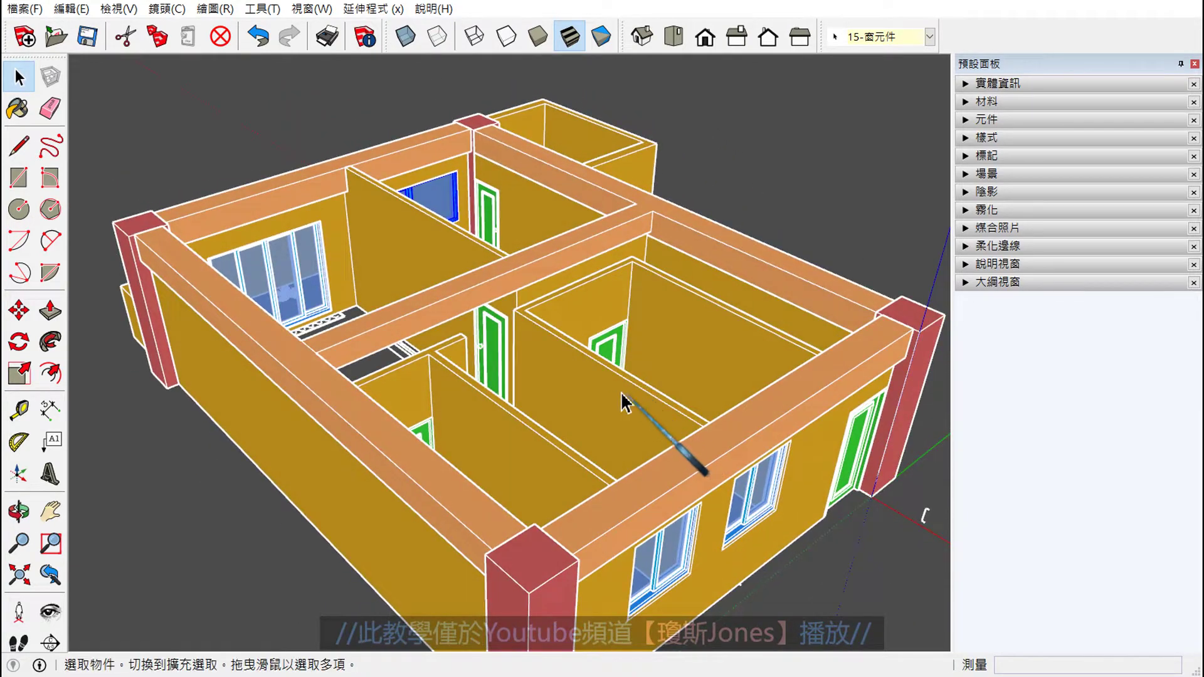
mouse_move(113, 223)
left_mouse_down()
mouse_move(188, 295)
mouse_move(314, 338)
mouse_move(517, 540)
mouse_move(762, 409)
mouse_move(934, 295)
mouse_move(627, 177)
mouse_move(581, 116)
mouse_move(339, 161)
mouse_move(146, 216)
left_mouse_up()
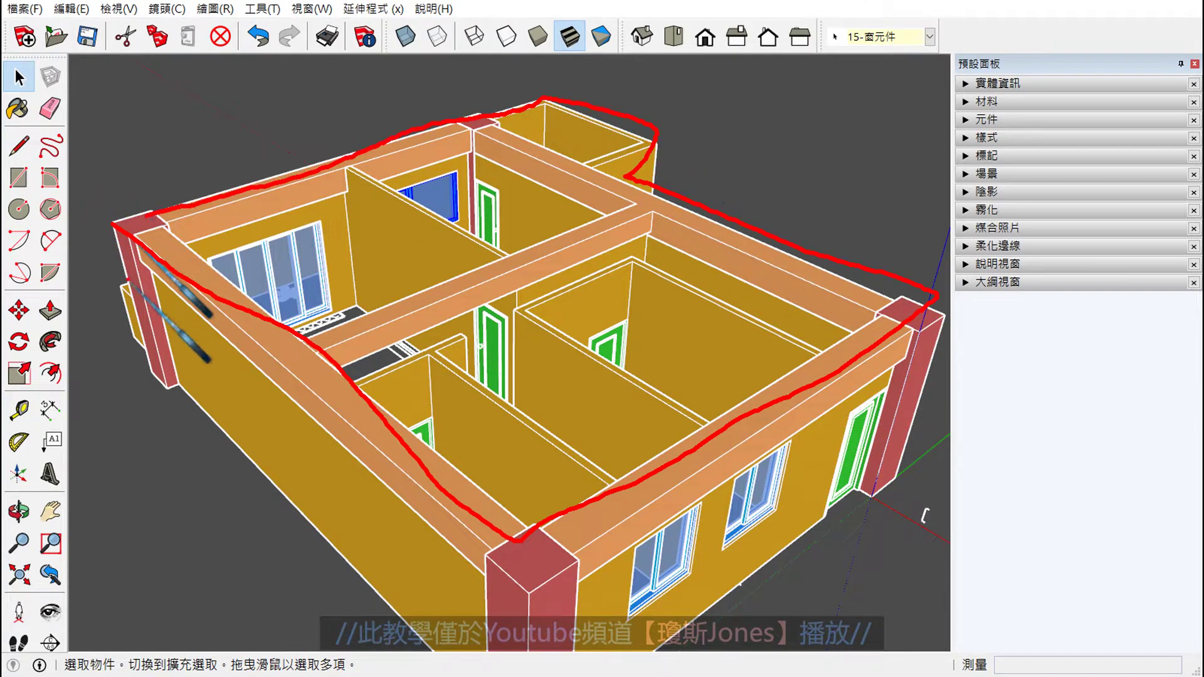
mouse_move(125, 276)
left_mouse_down()
mouse_move(138, 351)
mouse_move(178, 370)
left_mouse_up()
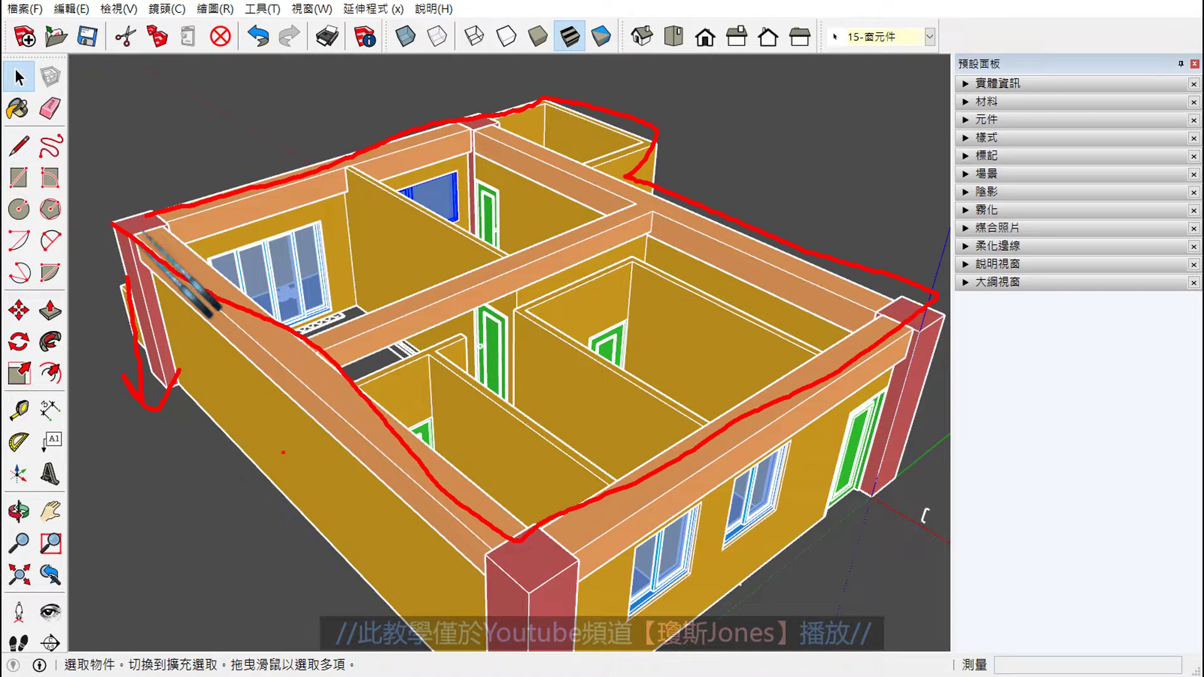
key("e")
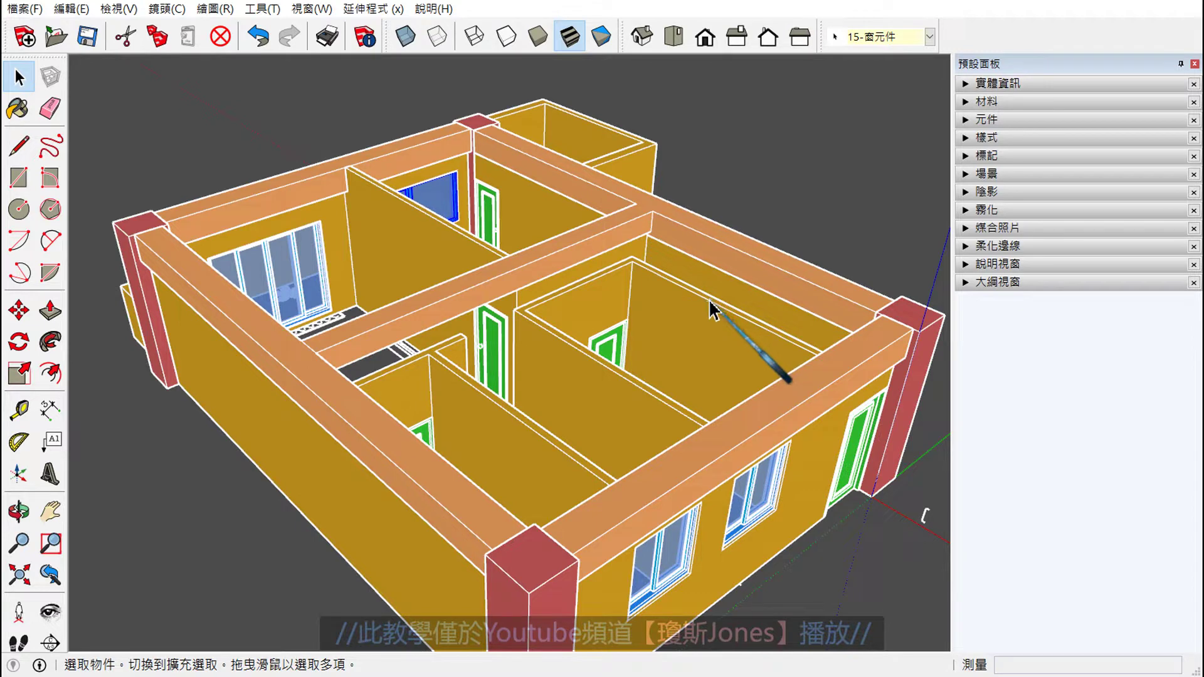
middle_click_drag(613, 272, 641, 326)
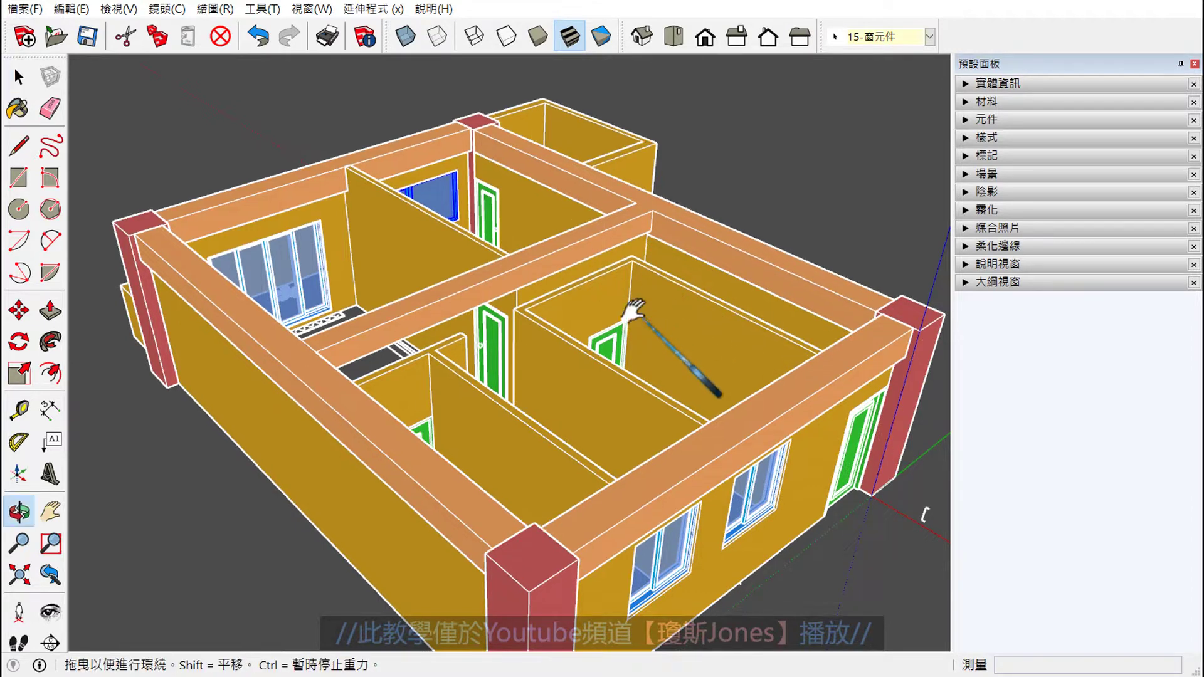
scroll(641, 326, "up", 2)
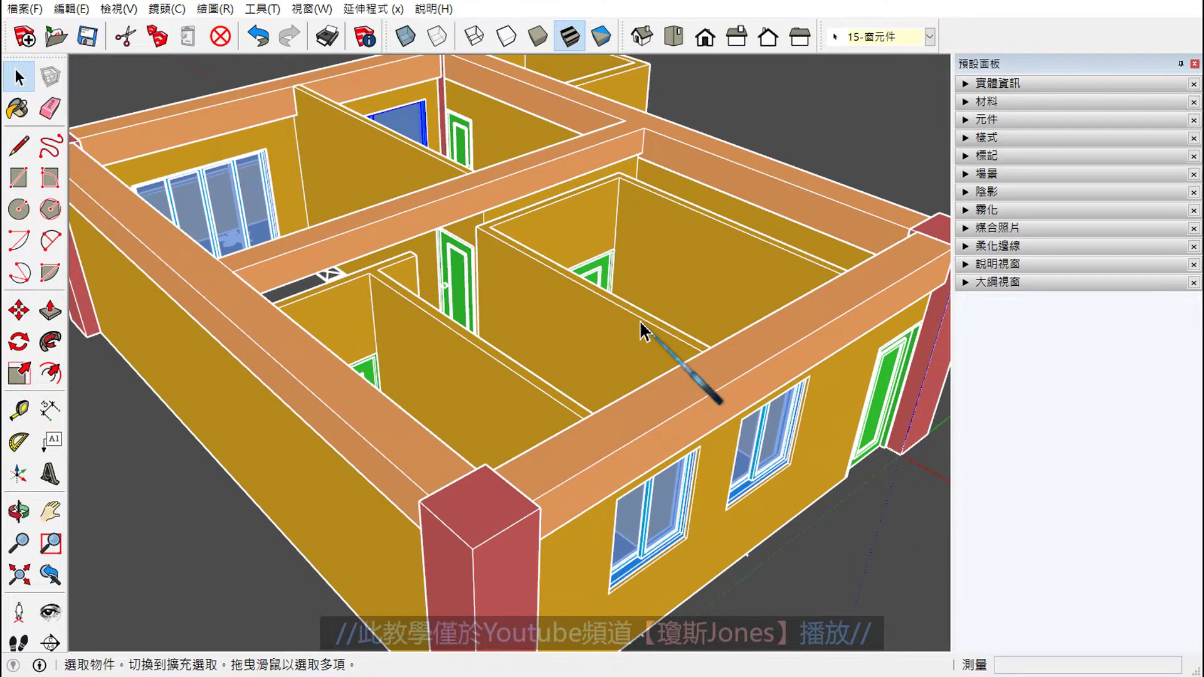
mouse_move(641, 326)
middle_mouse_down()
mouse_move(714, 271)
mouse_move(760, 314)
mouse_move(787, 314)
middle_mouse_up()
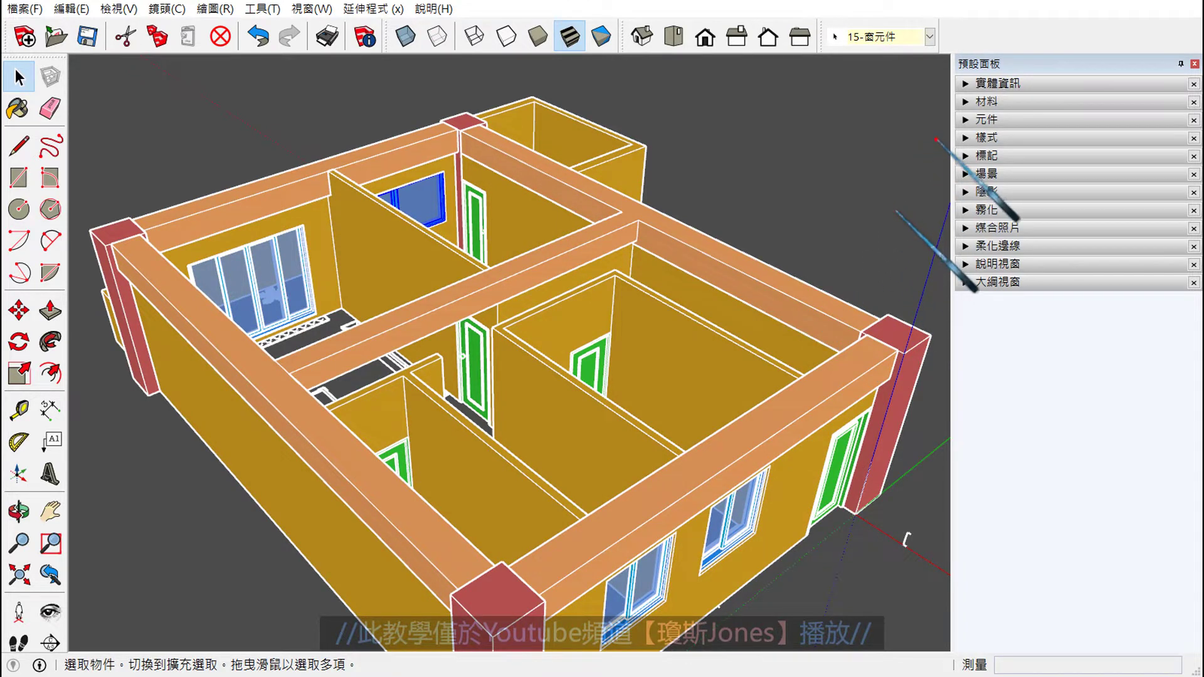
left_click_drag(936, 140, 1079, 184)
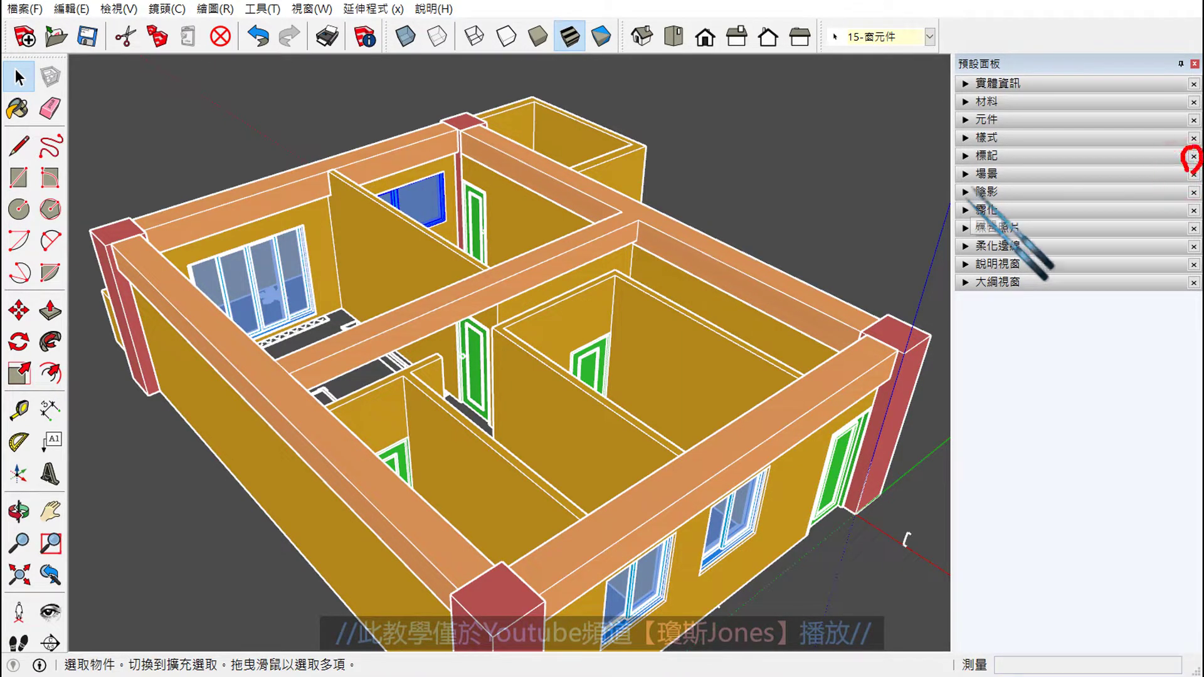
Step: Remove the 標記 panel from the default tray, check the tag dropdown, and open the 視窗 menu
left_click(1193, 156)
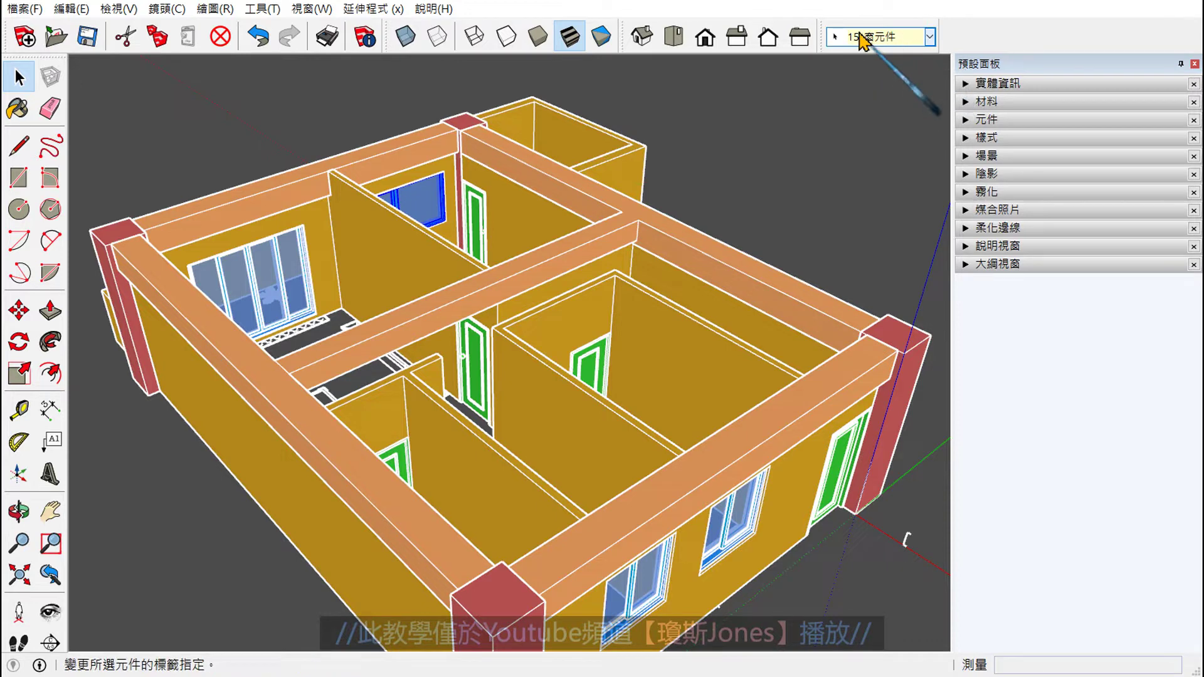
left_click(906, 39)
left_click(905, 39)
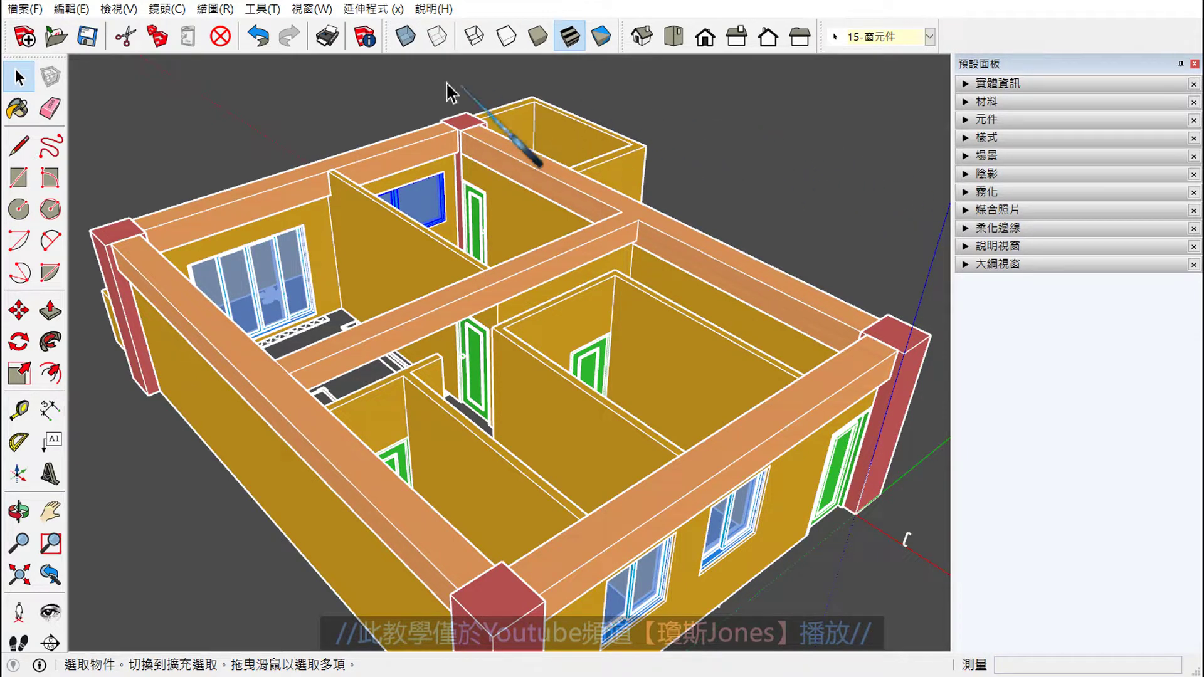
left_click(310, 10)
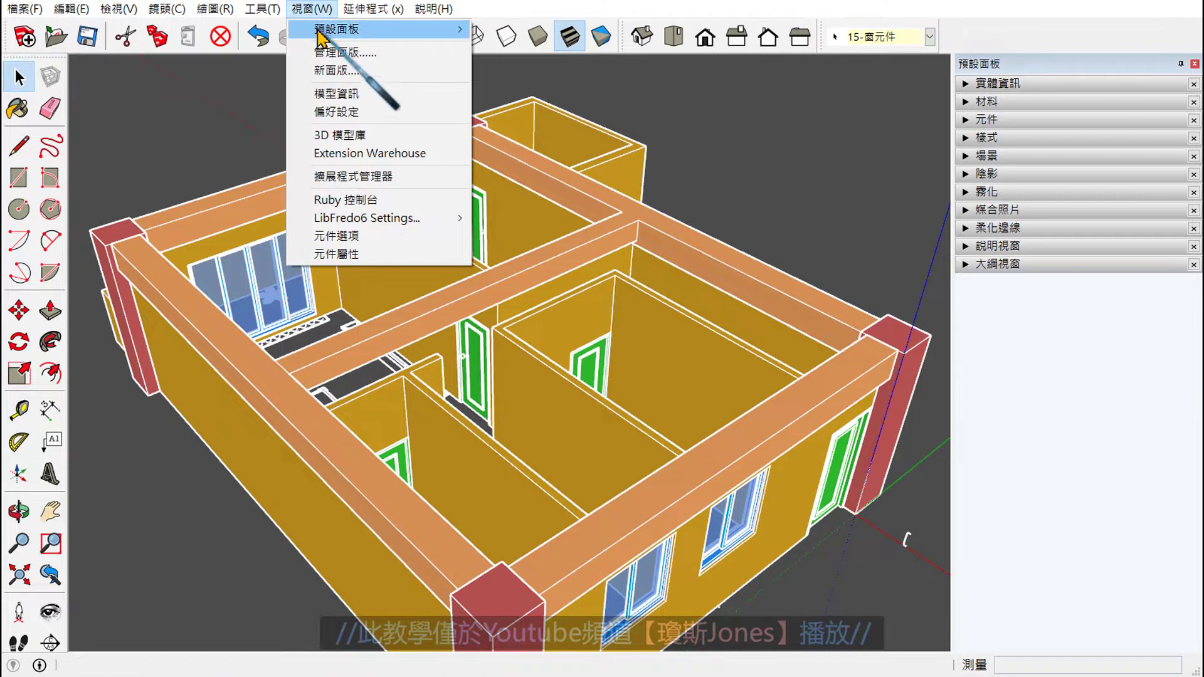
mouse_move(377, 29)
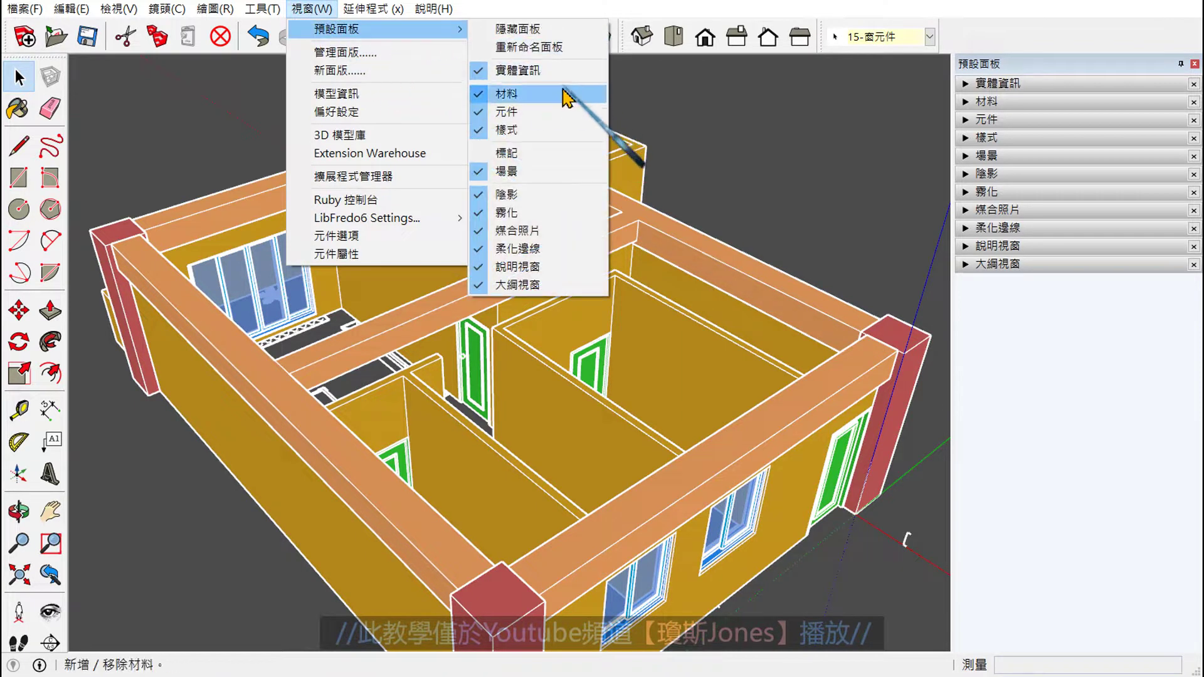
Step: Re-enable 標記 in 預設面板, collapse it, and move it just below 實體資訊
left_click(540, 156)
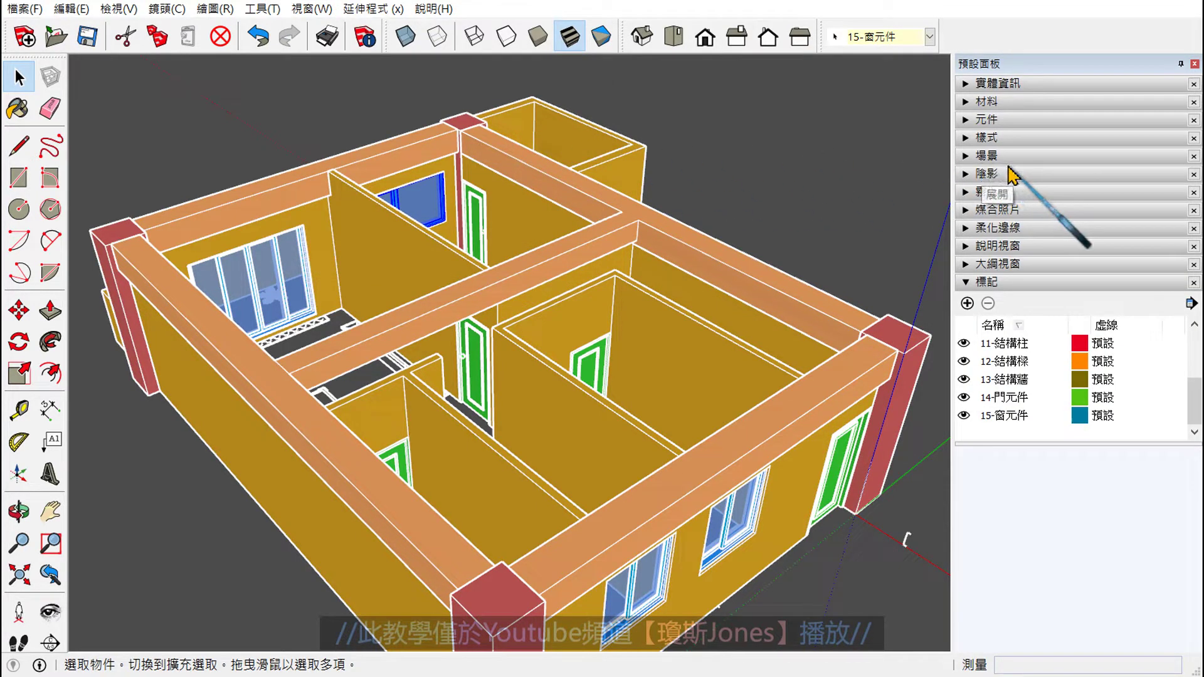
left_click(1006, 286)
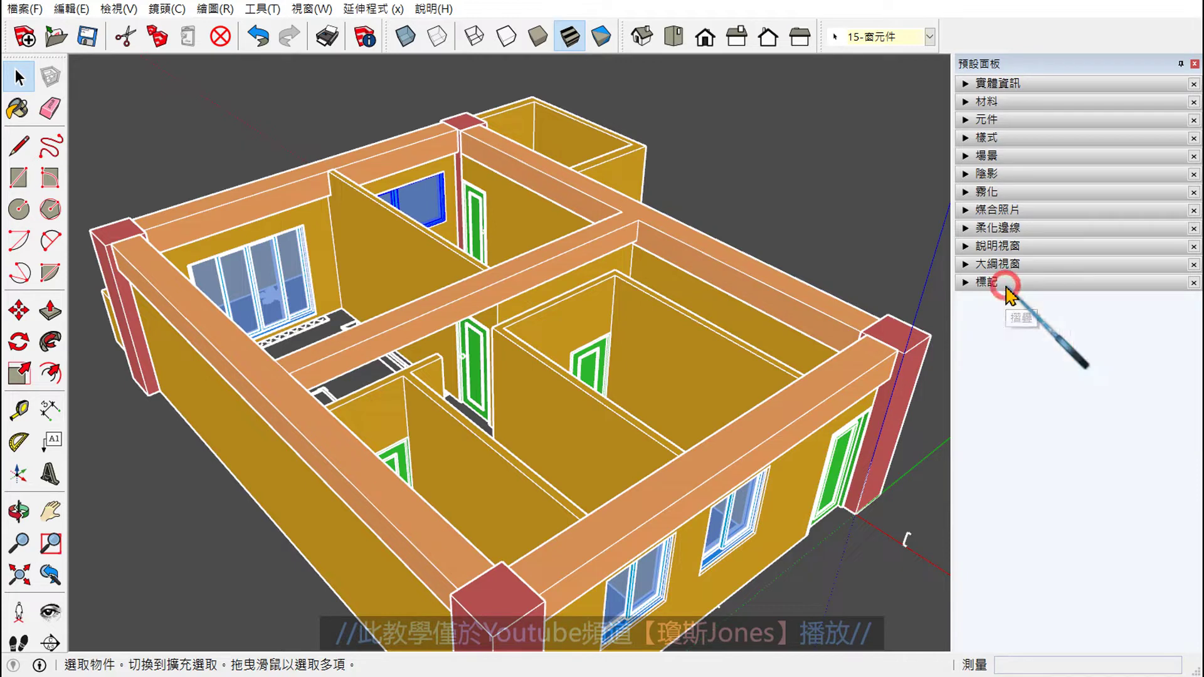
left_click(1006, 284)
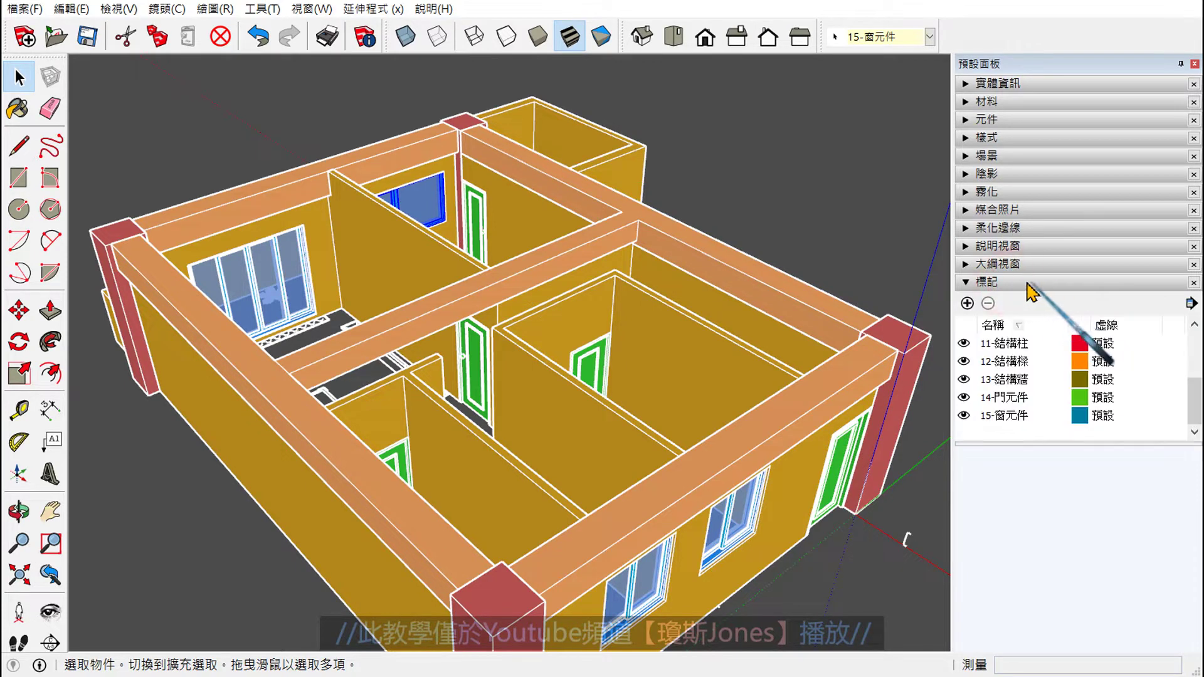
left_click(1035, 282)
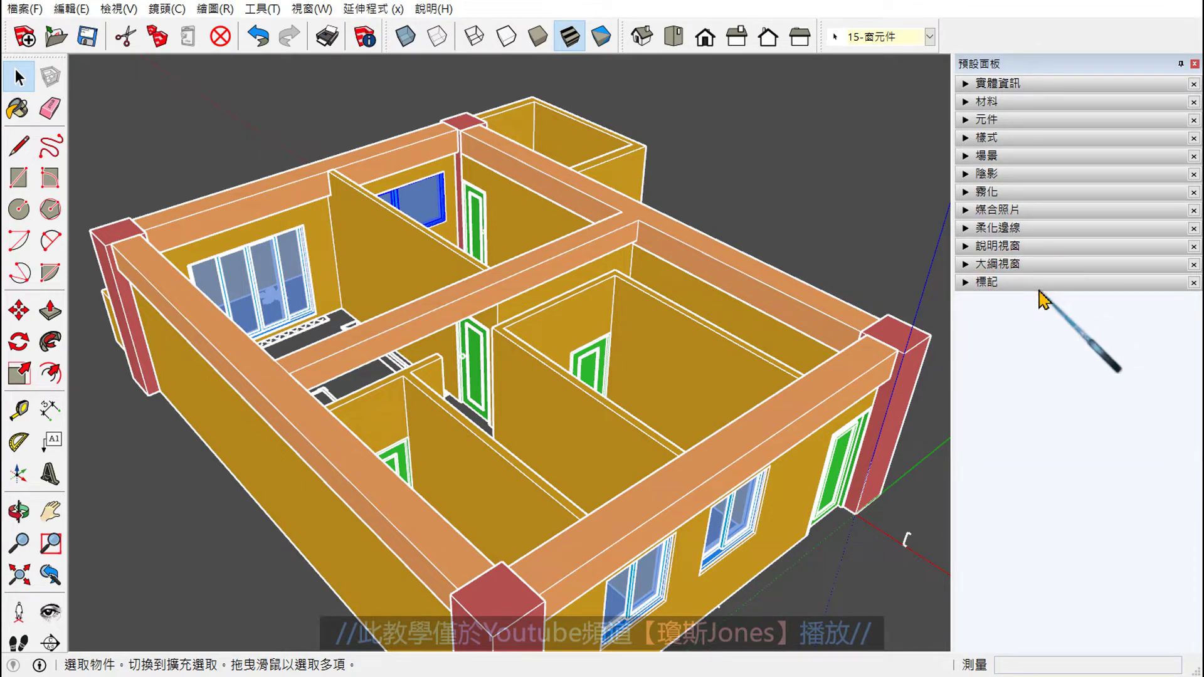
left_click_drag(1037, 299, 1041, 296)
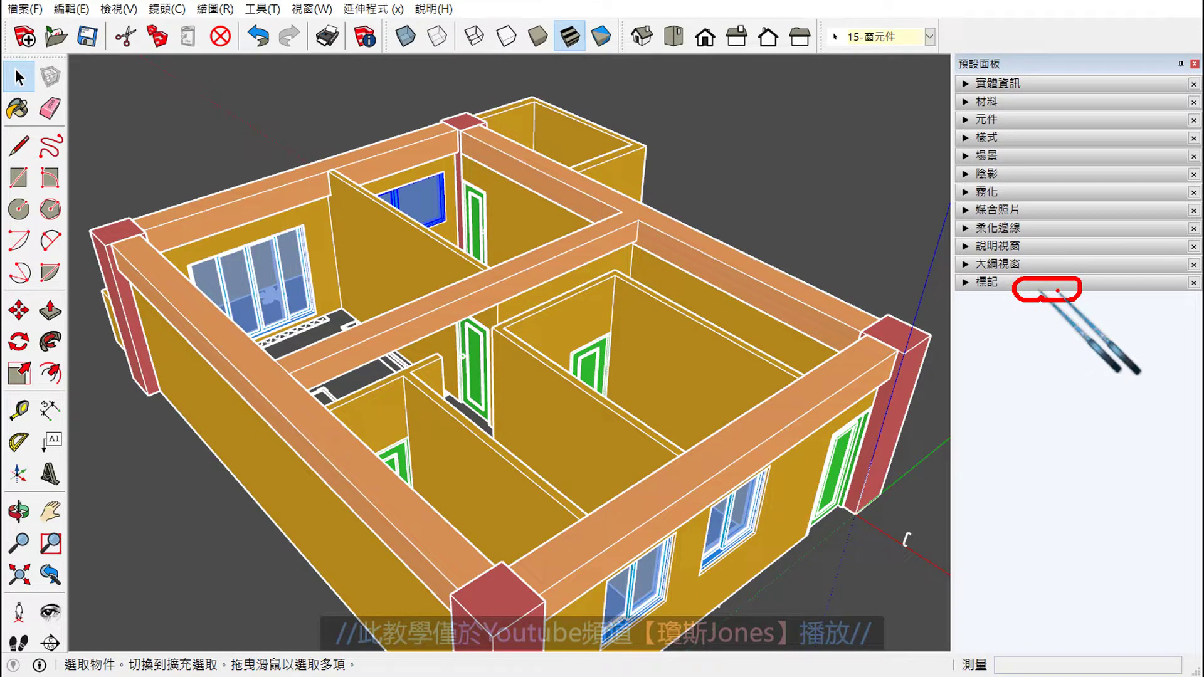
left_click_drag(1079, 286, 1060, 97)
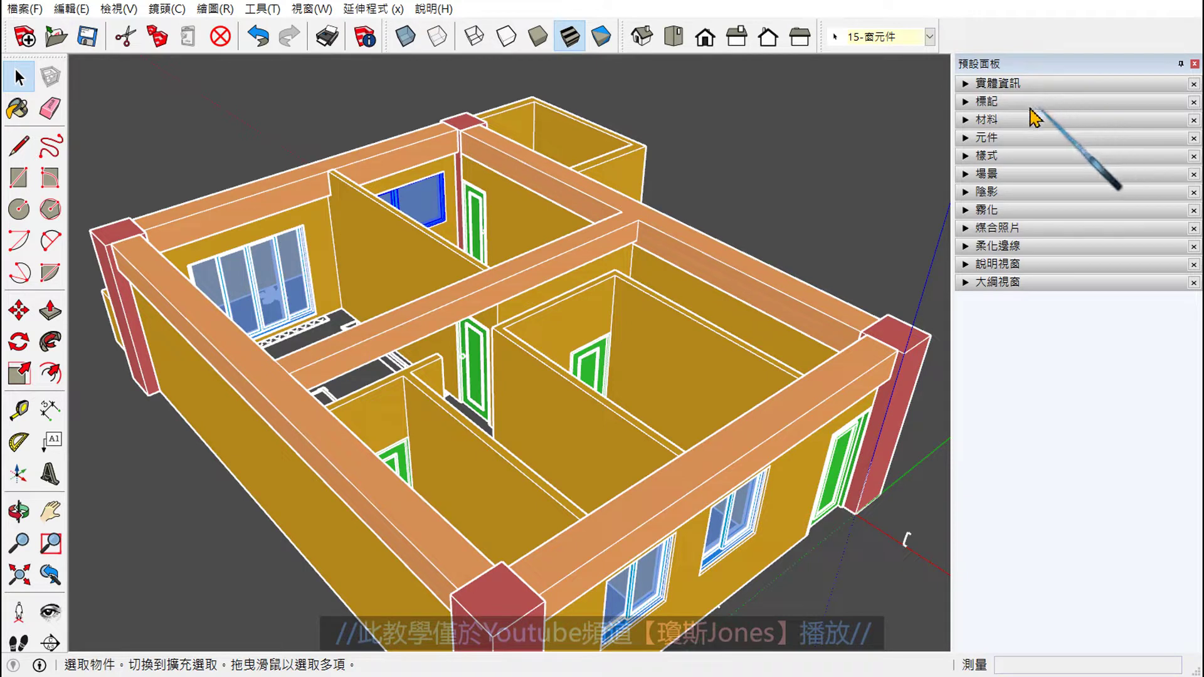
Step: Expand the 標記 panel to list tags 11-結構柱 through 15-窗元件
left_click(981, 84)
left_click(981, 85)
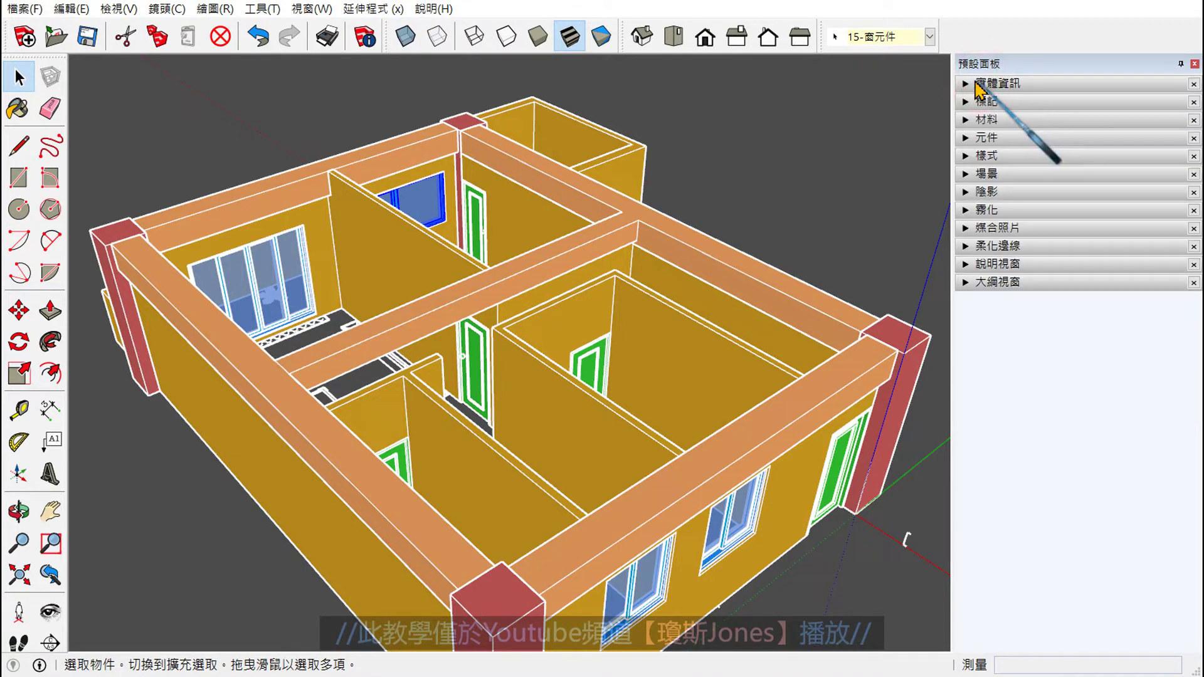
left_click(980, 102)
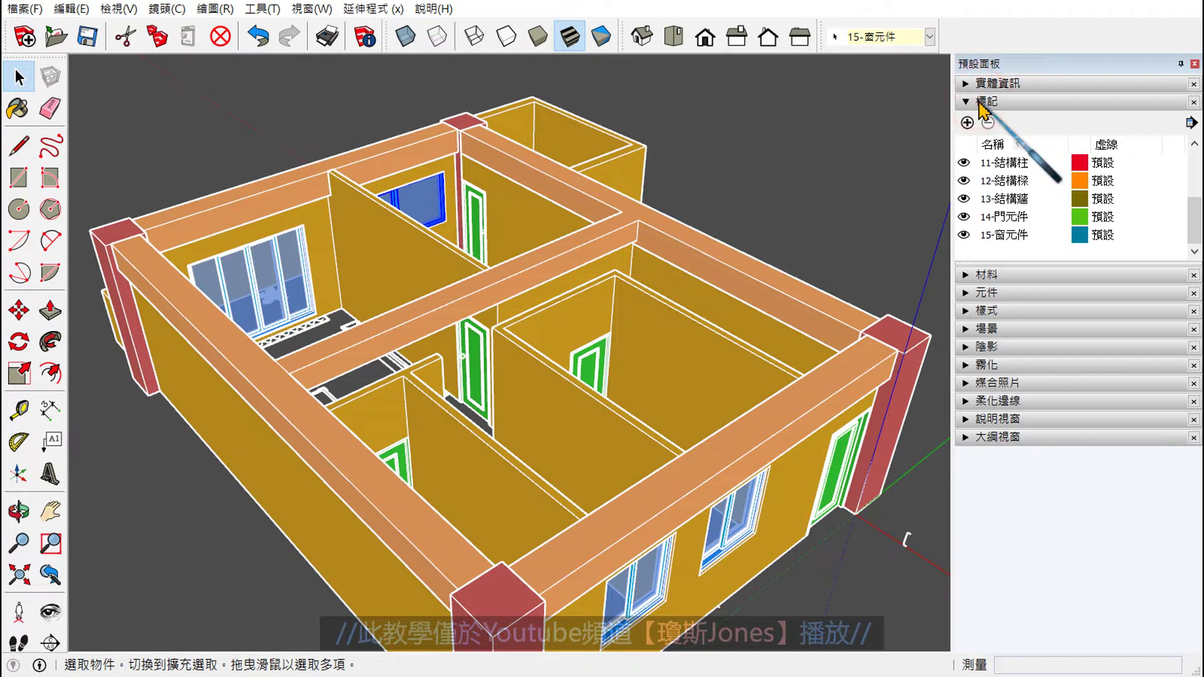
left_click(983, 102)
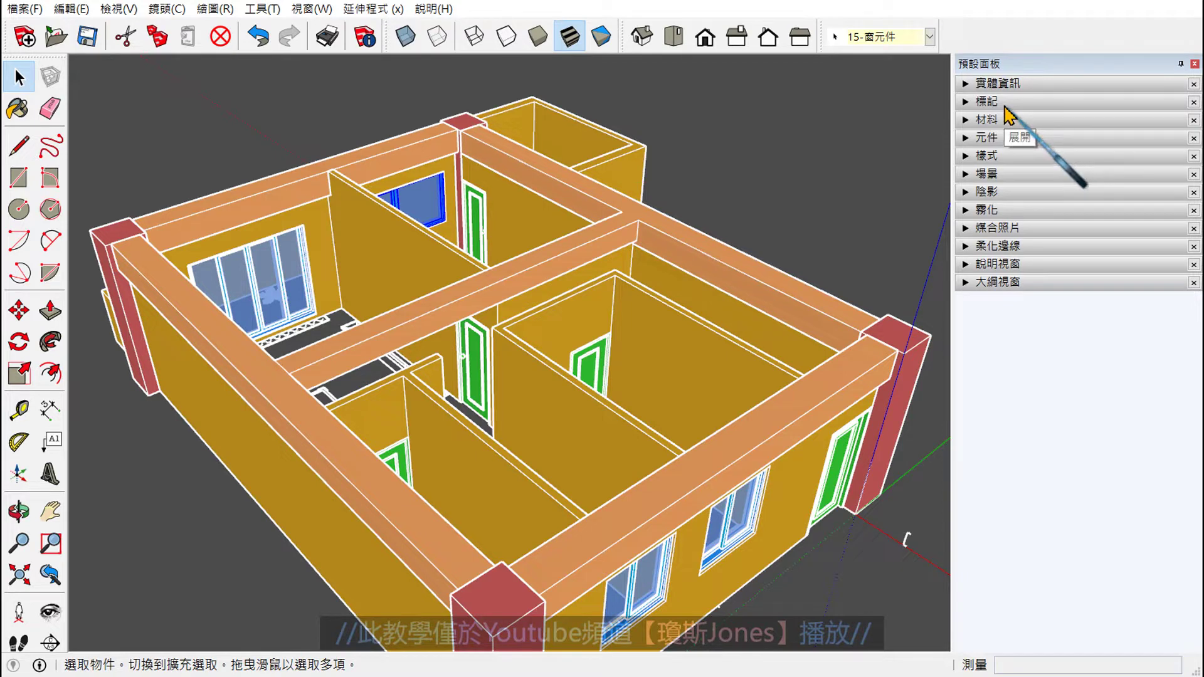
left_click(1001, 107)
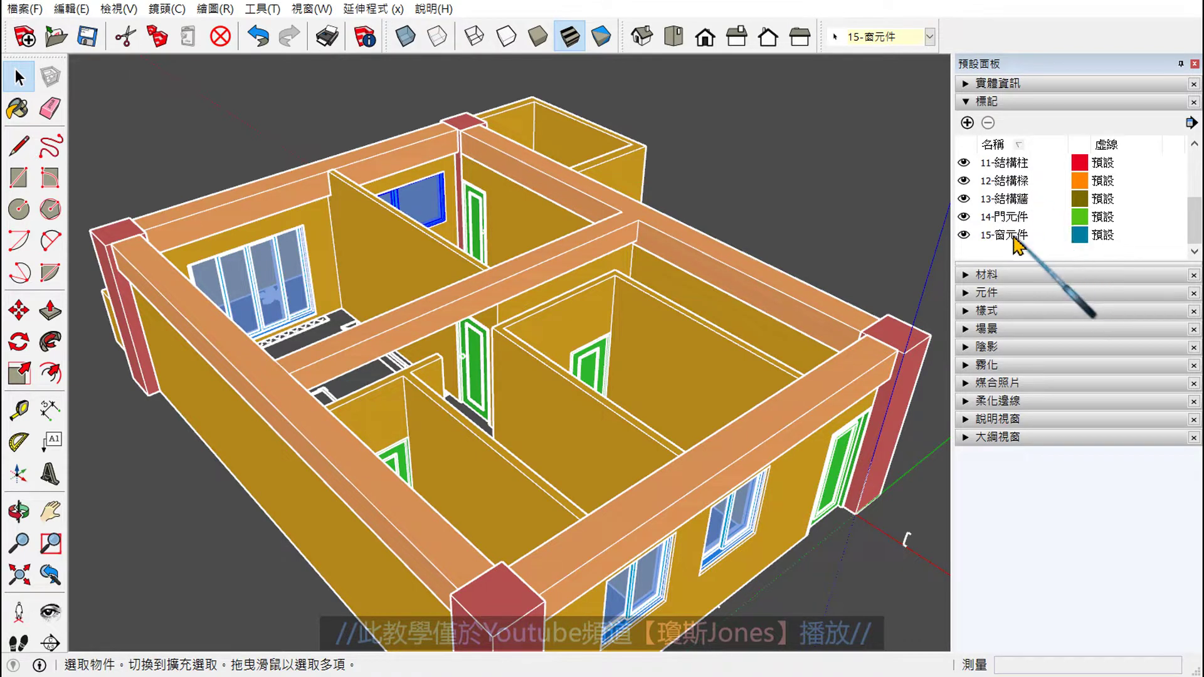
Step: Add a tag named 16-結構樓板 and select it in the Tags list
left_click(967, 123)
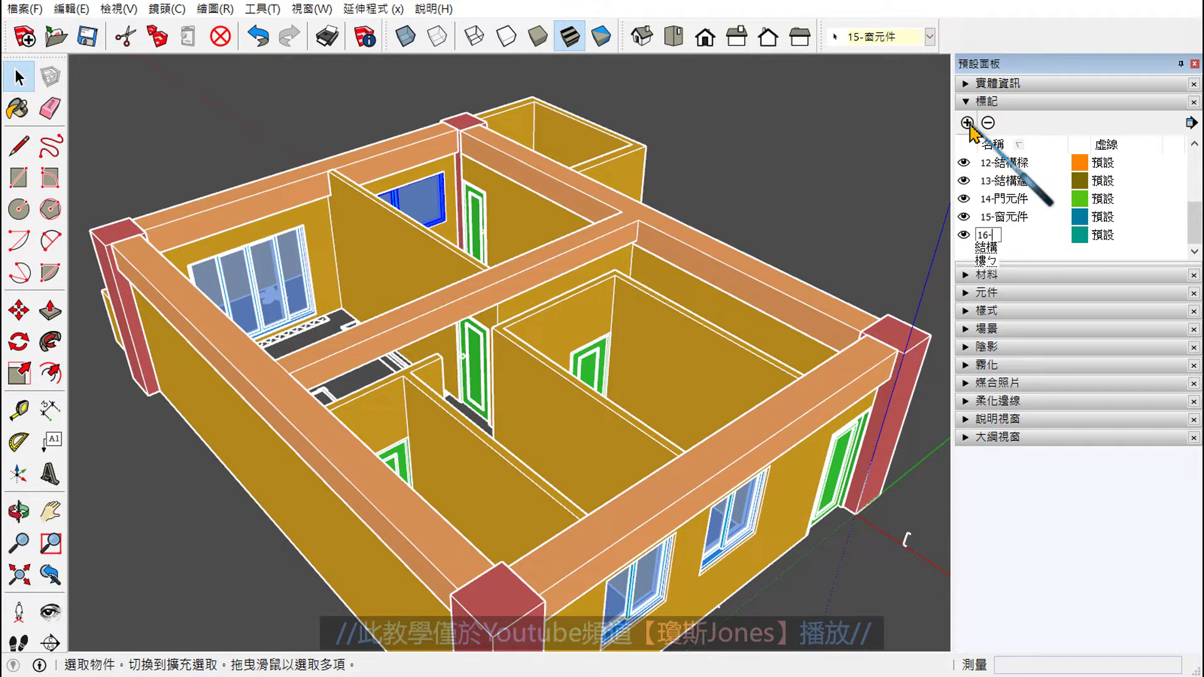
type("板")
key("Return")
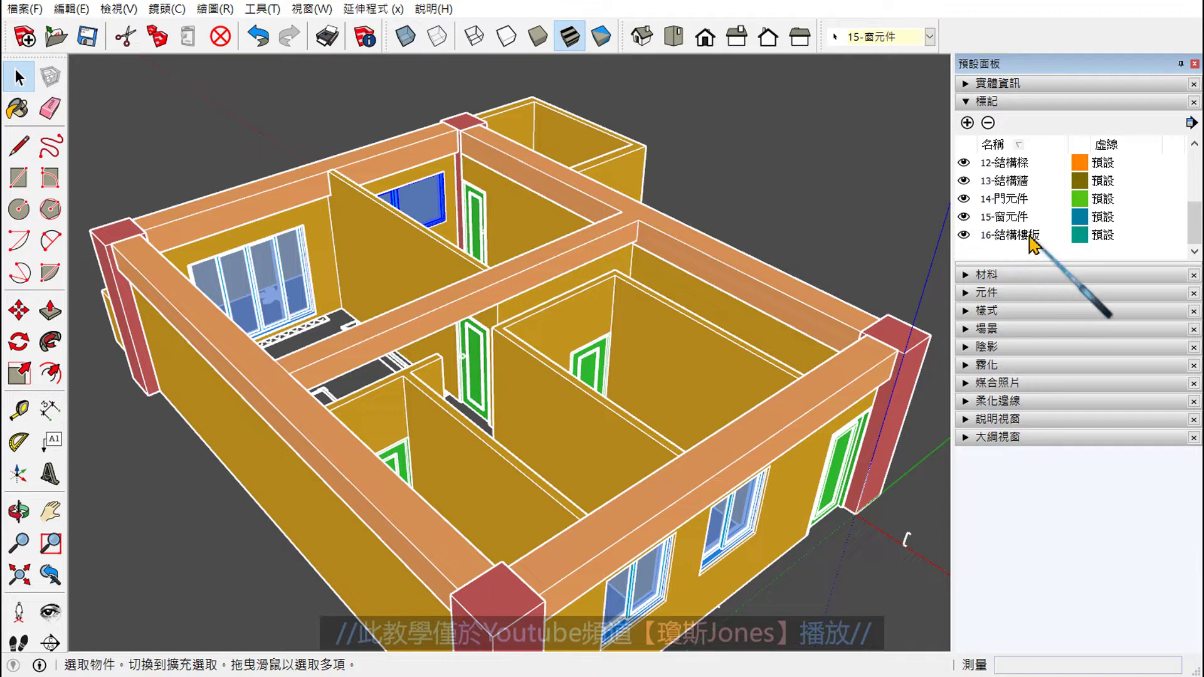
left_click(1032, 240)
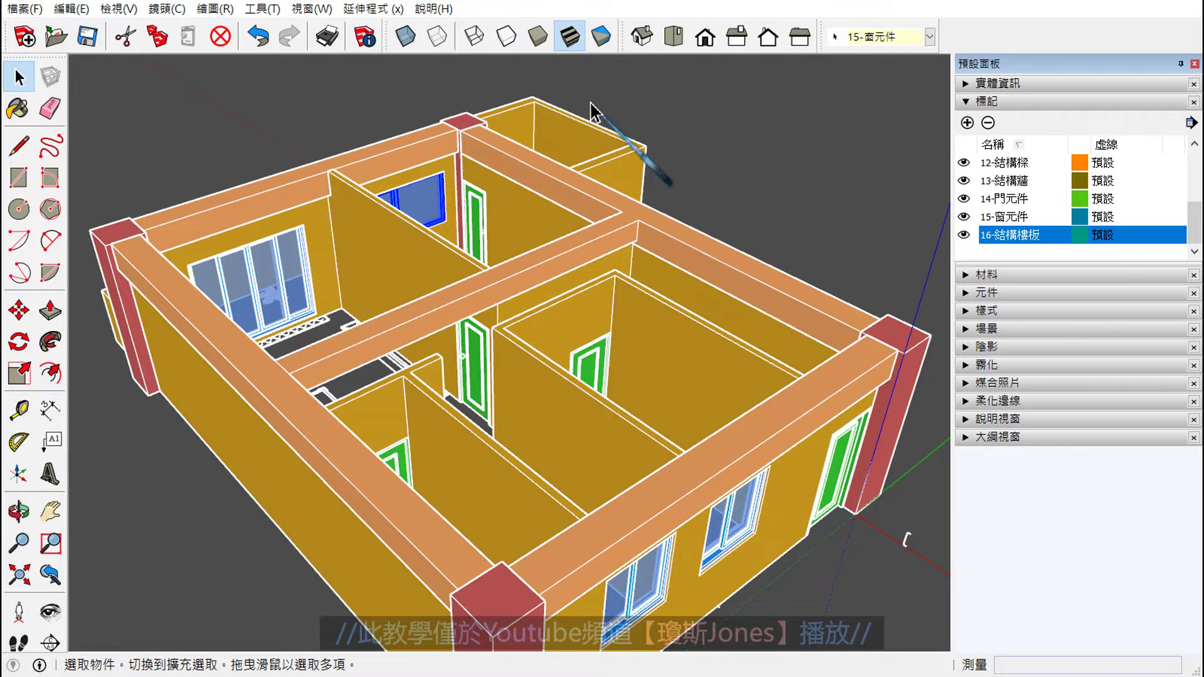
scroll(601, 113, "up", 3)
scroll(702, 161, "up", 3)
scroll(721, 226, "up", 2)
Step: Unlock and then relock the upper wall group
left_click(718, 235)
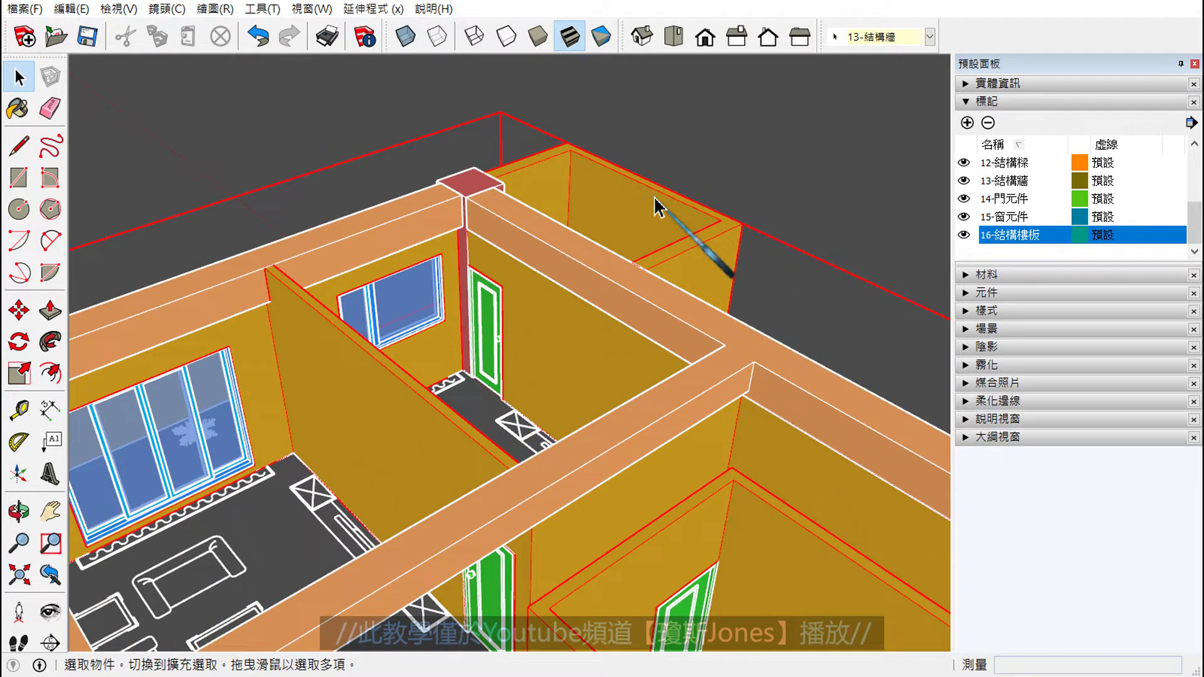
right_click(723, 237)
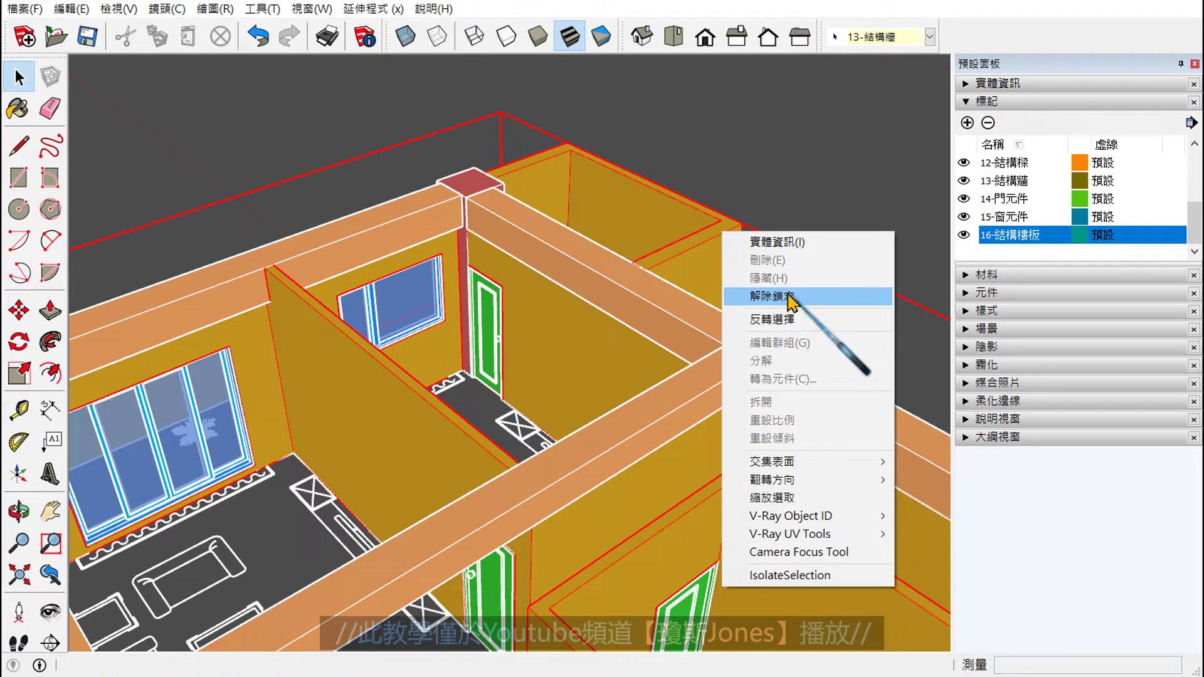
left_click(790, 296)
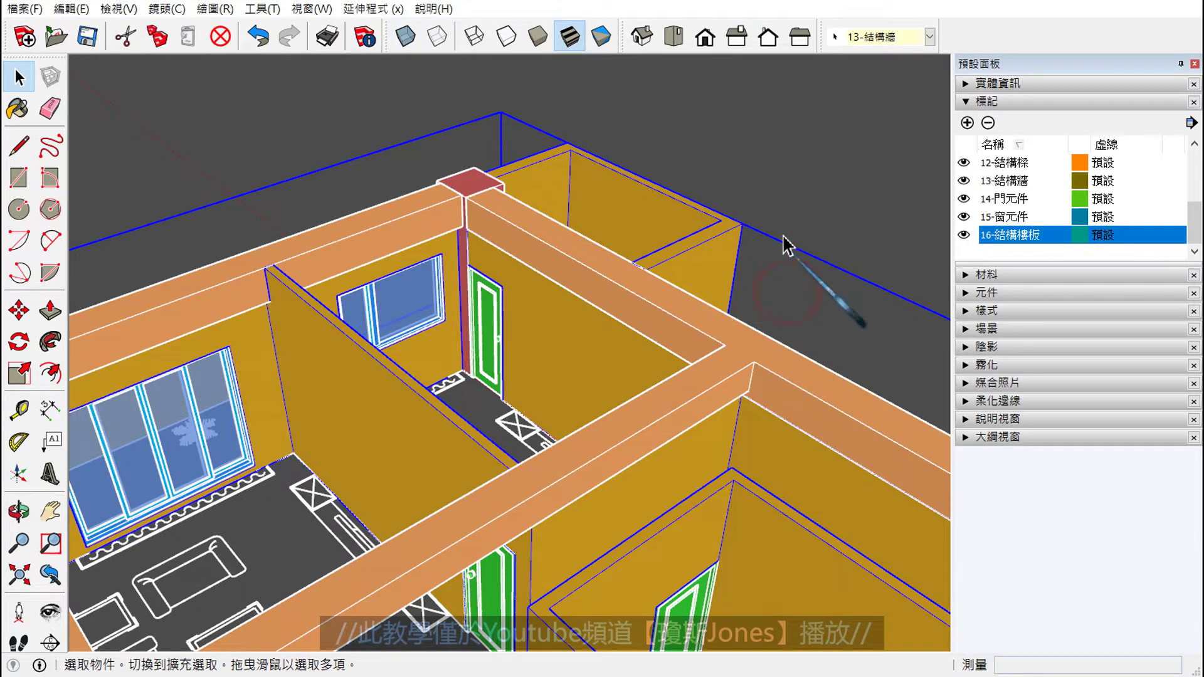
right_click(726, 242)
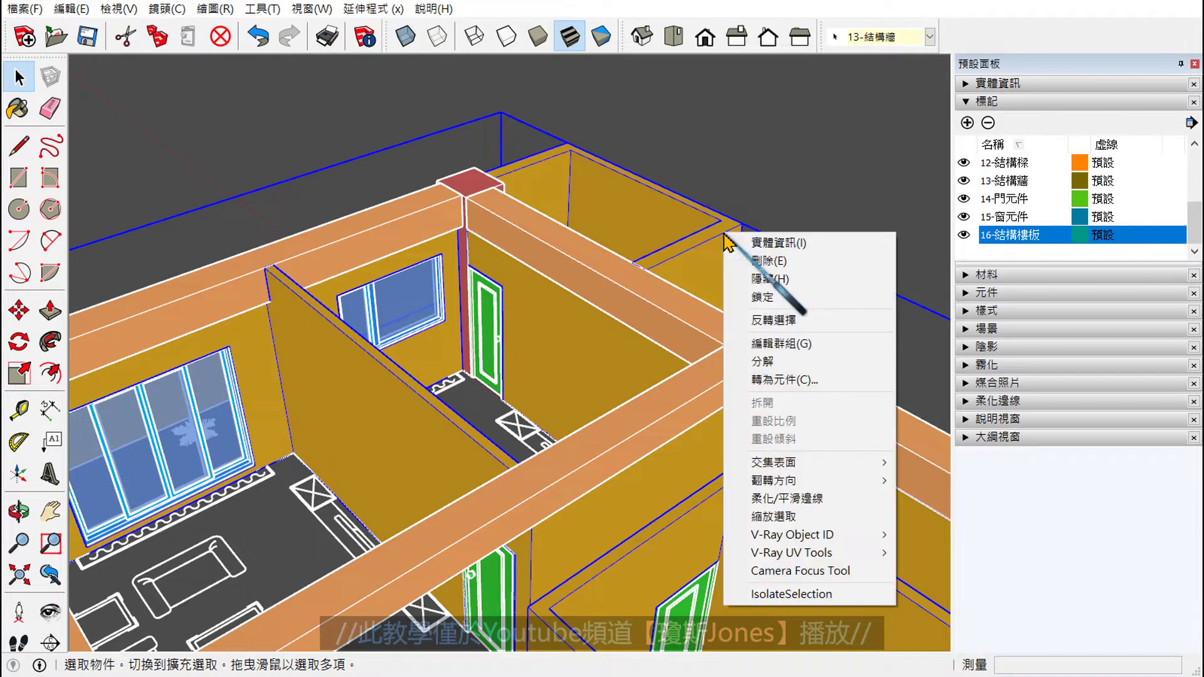
left_click(754, 297)
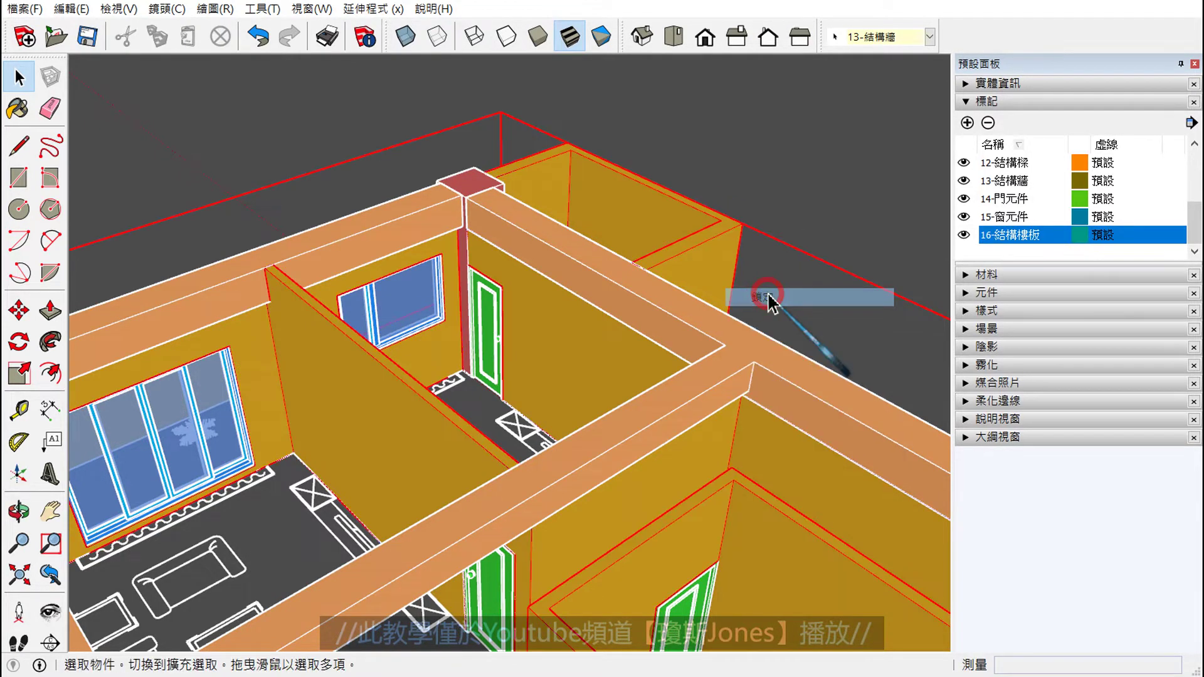
Step: Lock the roof beams and the corner column
left_click(545, 238)
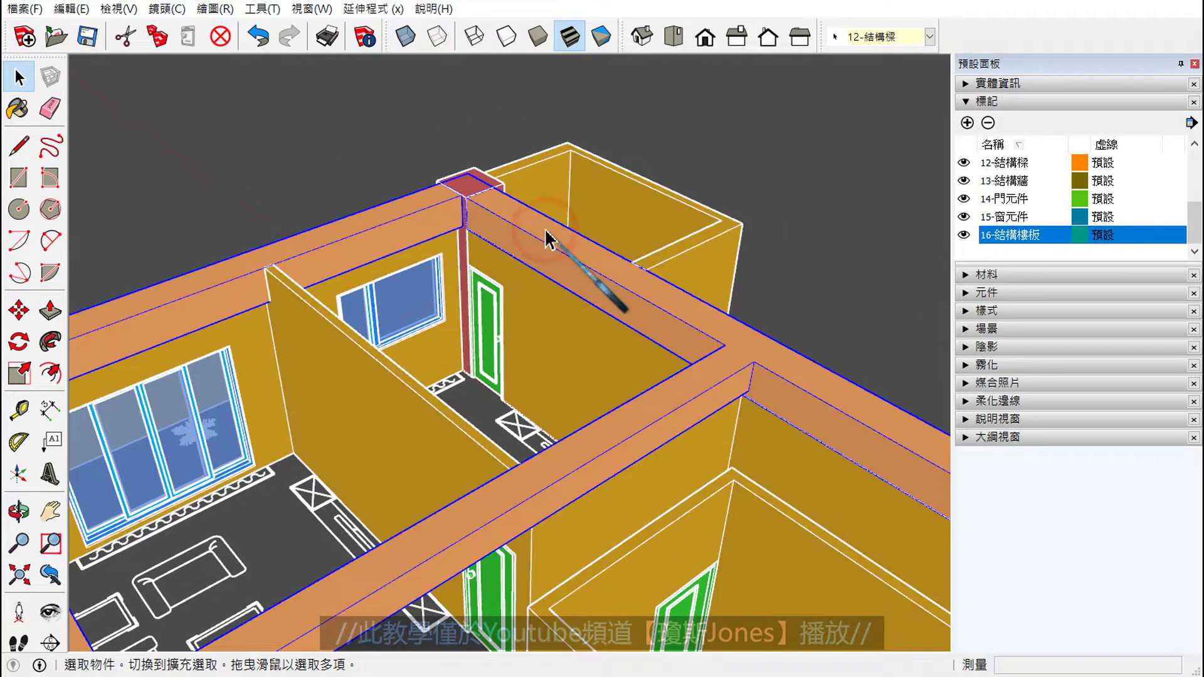
right_click(544, 231)
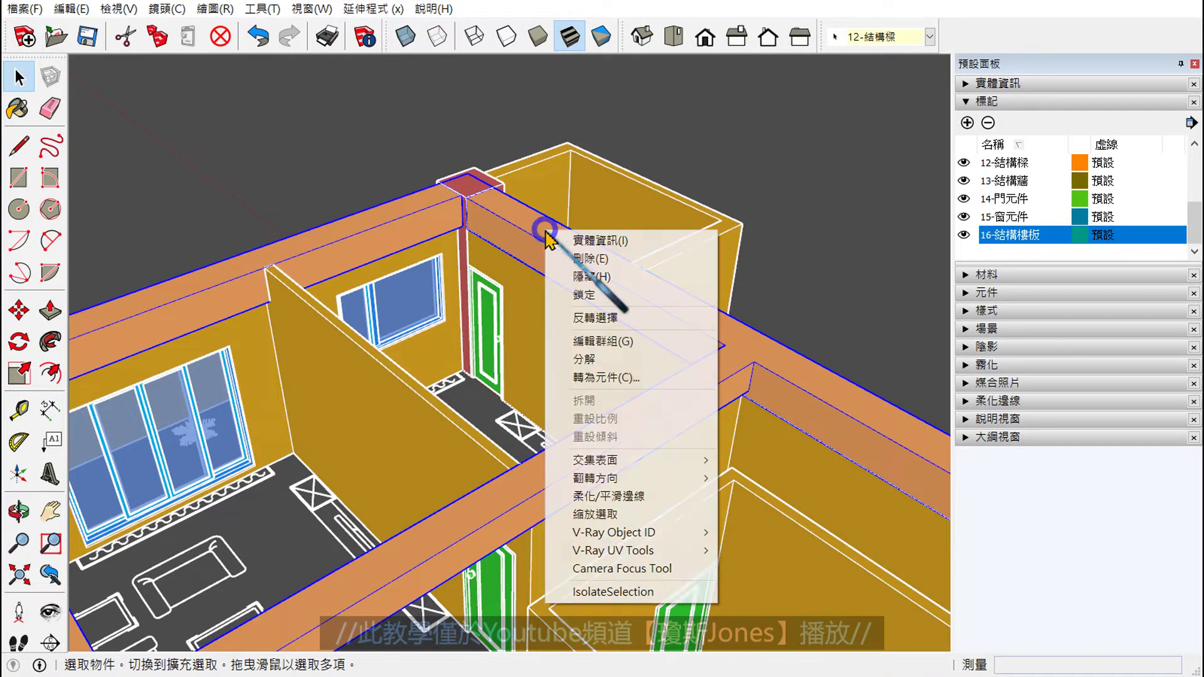
left_click(593, 295)
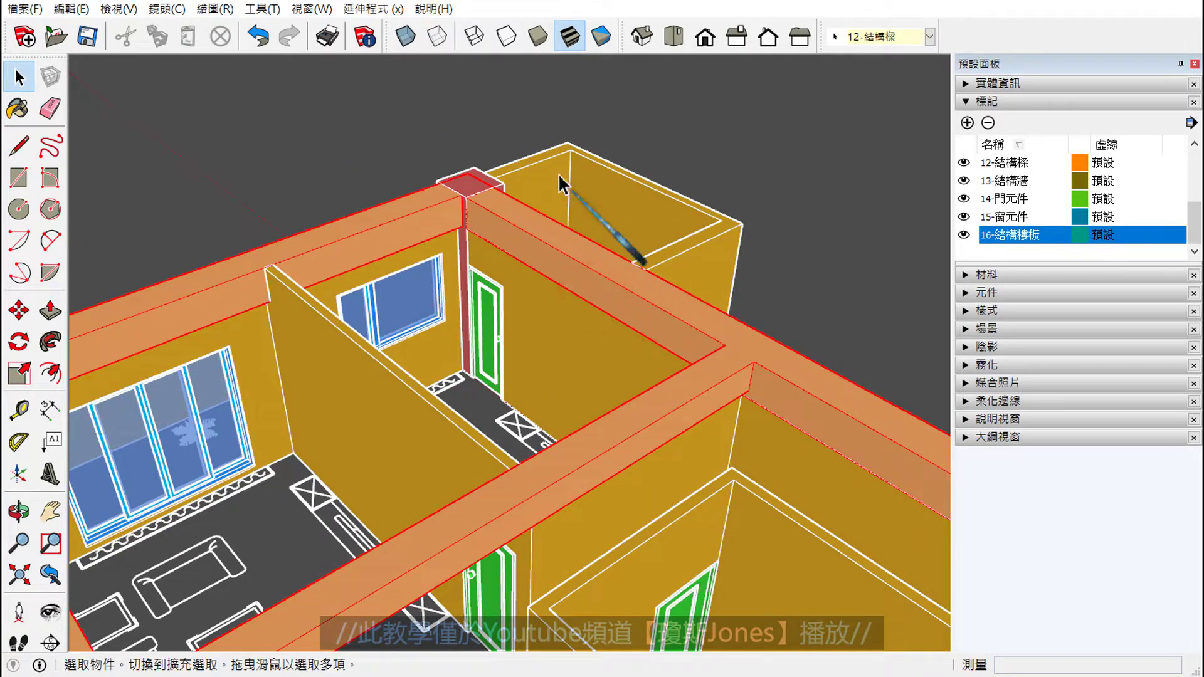
left_click(467, 188)
right_click(467, 188)
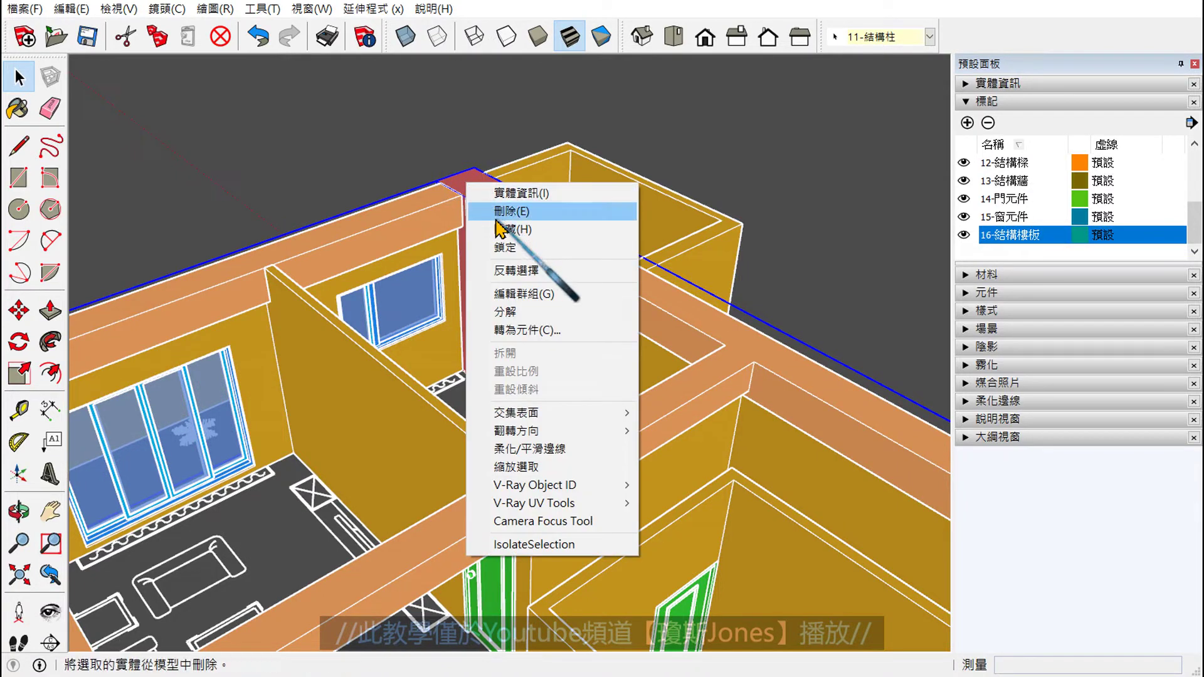
left_click(513, 251)
Step: Confirm the wall, beams and column are locked, then select the door beside the column
left_click(519, 169)
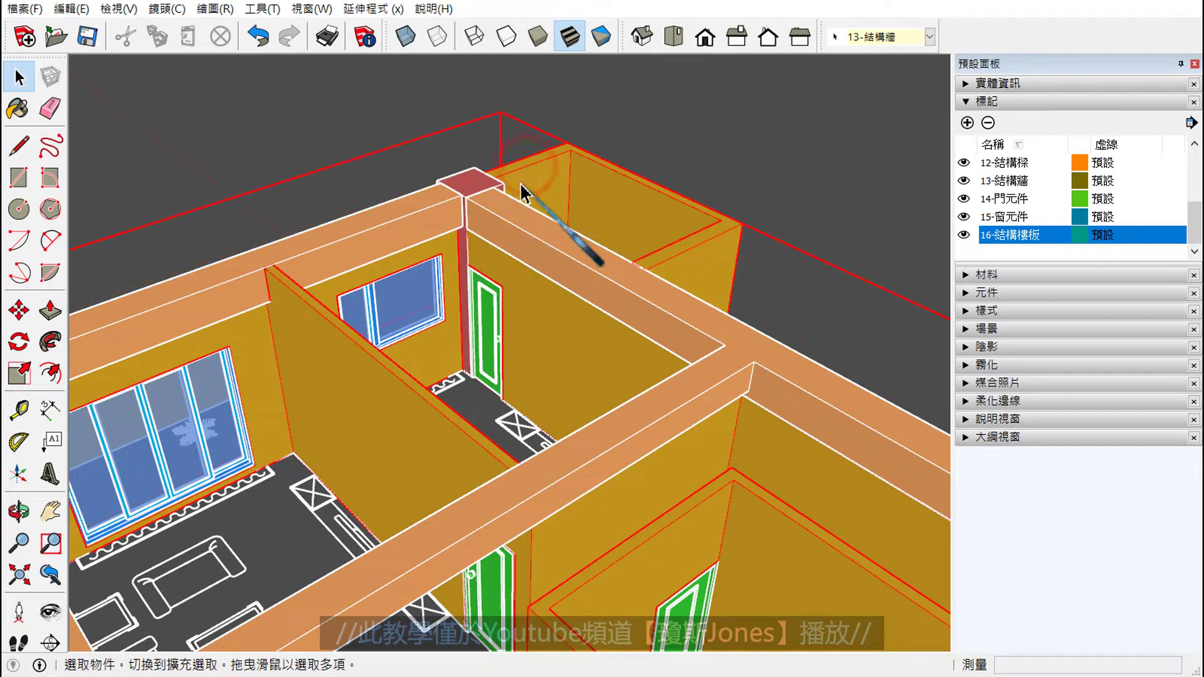
left_click(511, 210)
left_click(469, 193)
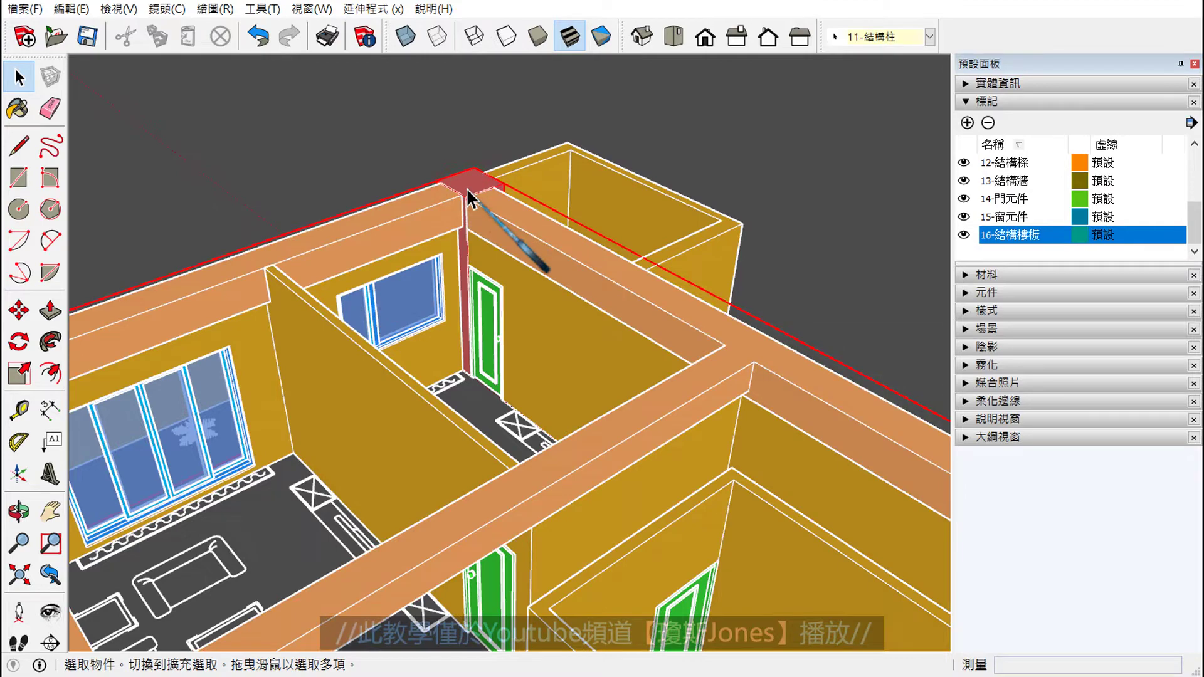
scroll(468, 193, "down", 3)
scroll(467, 191, "down", 3)
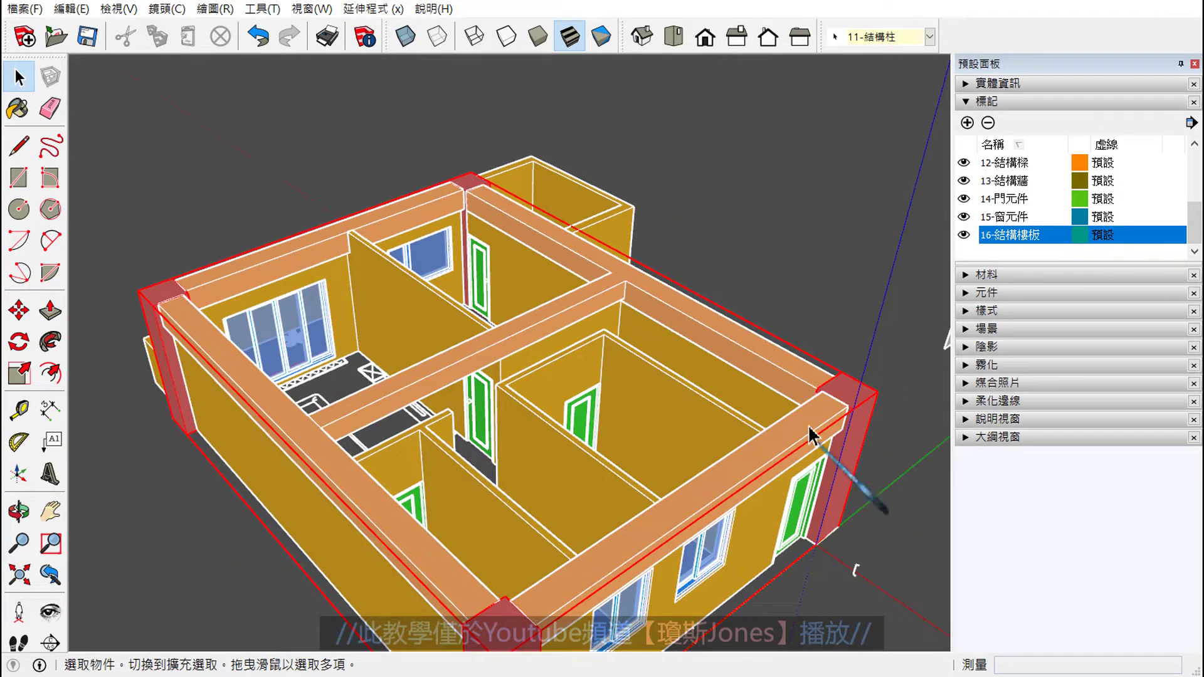
scroll(509, 193, "up", 2)
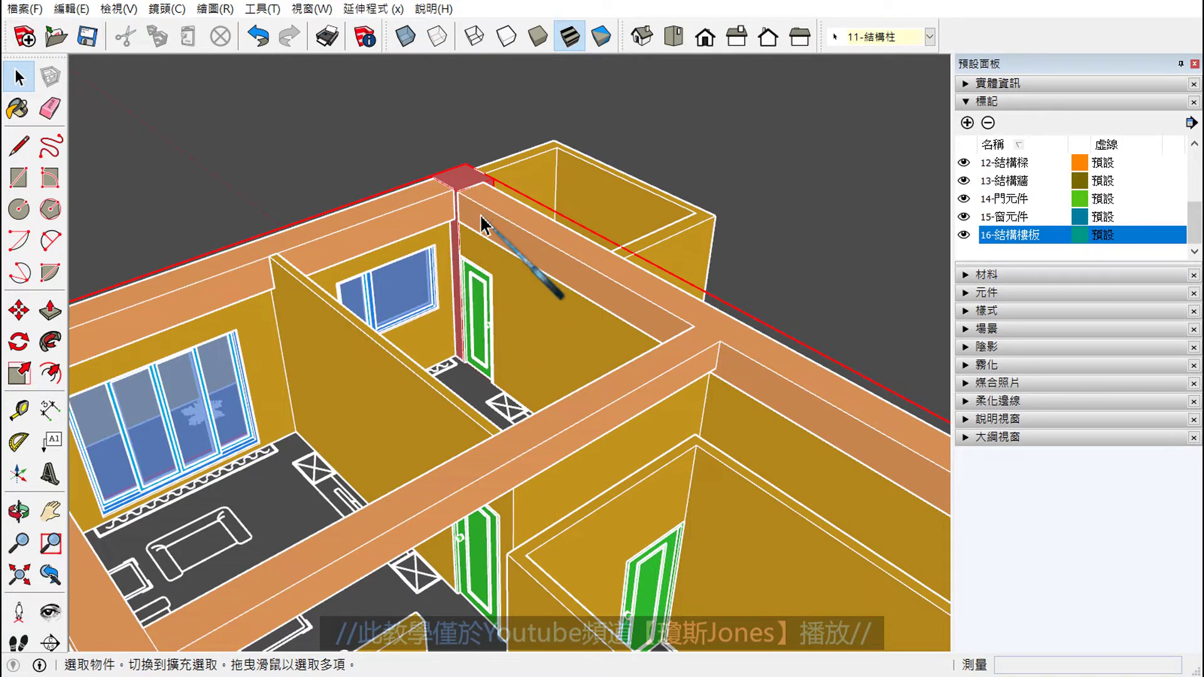
scroll(483, 213, "up", 3)
left_click(470, 326)
Step: Clear the door selection and orbit to reveal the floating wall plane beside the building
scroll(428, 280, "down", 3)
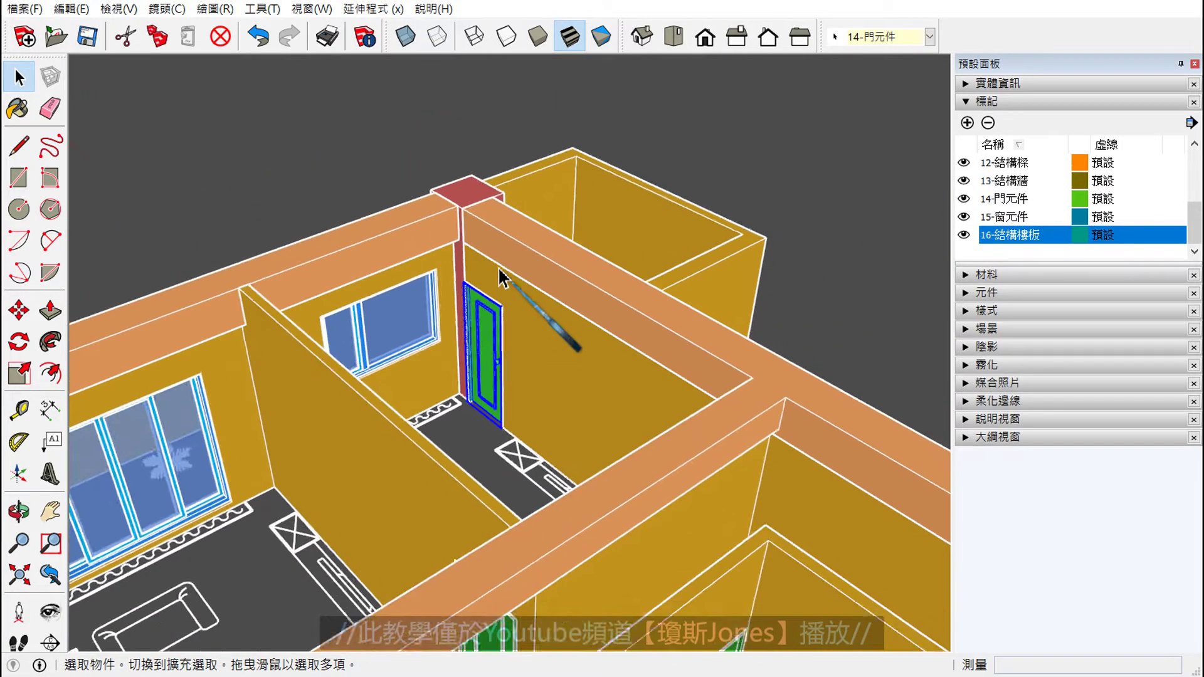
scroll(545, 323, "down", 2)
left_click(604, 126)
mouse_move(605, 126)
middle_mouse_down()
mouse_move(669, 307)
mouse_move(668, 181)
mouse_move(467, 219)
middle_mouse_up()
scroll(668, 185, "up", 3)
scroll(614, 465, "up", 3)
scroll(625, 465, "up", 2)
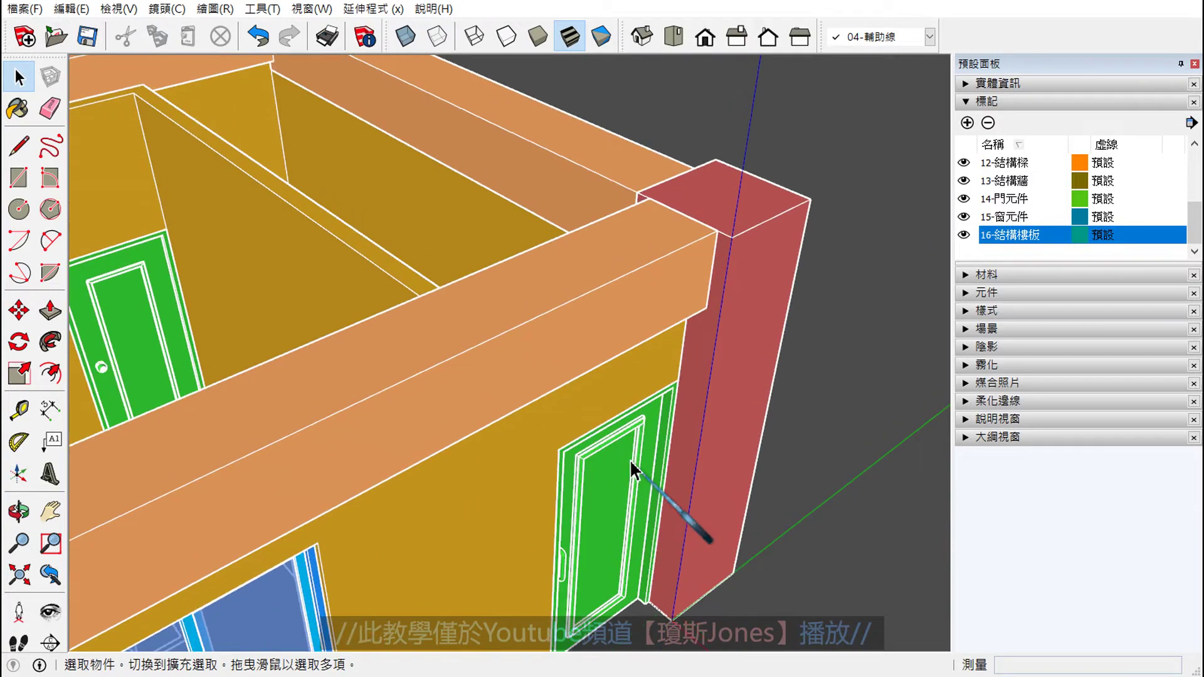
scroll(689, 404, "down", 3)
scroll(739, 395, "down", 3)
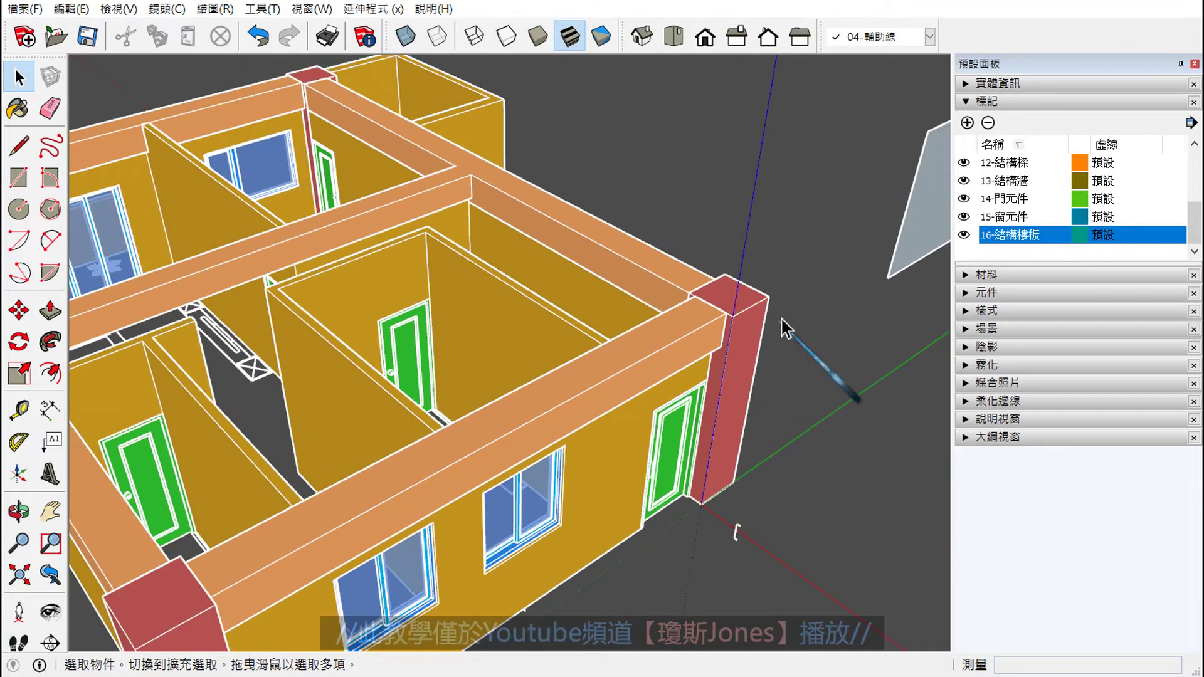
mouse_move(782, 328)
middle_mouse_down()
mouse_move(615, 323)
mouse_move(494, 371)
middle_mouse_up()
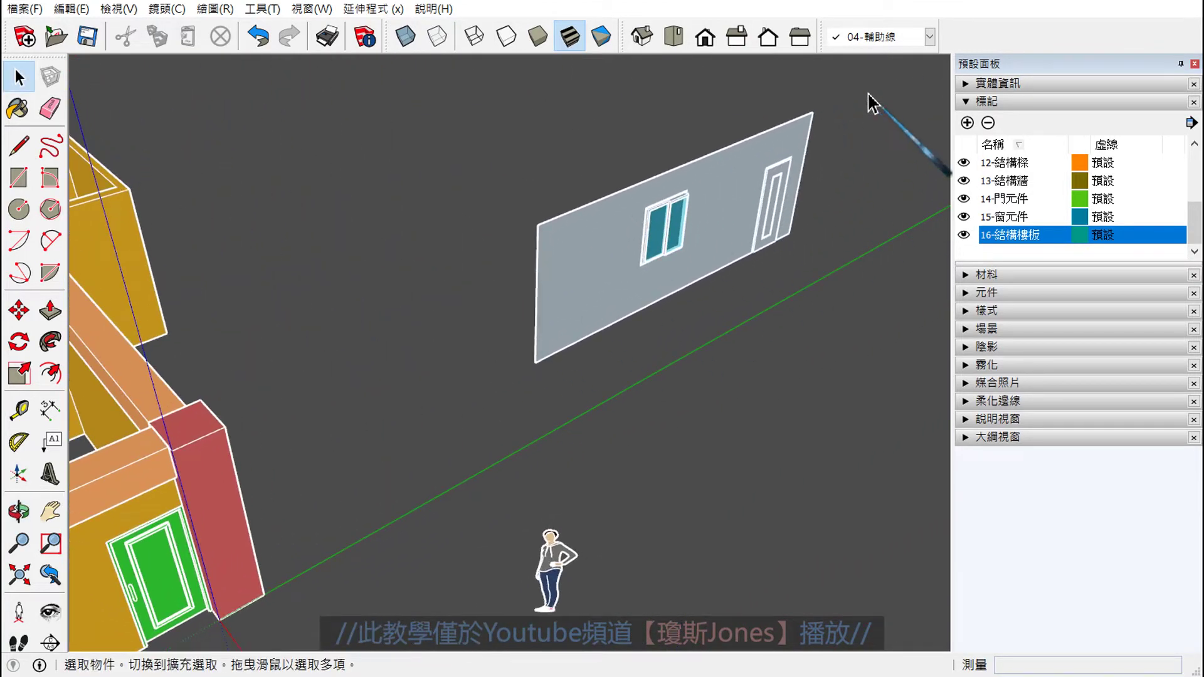
Step: Window-select the floating wall plane with its window and door and delete it
left_click_drag(868, 96, 540, 371)
left_click_drag(465, 399, 465, 399)
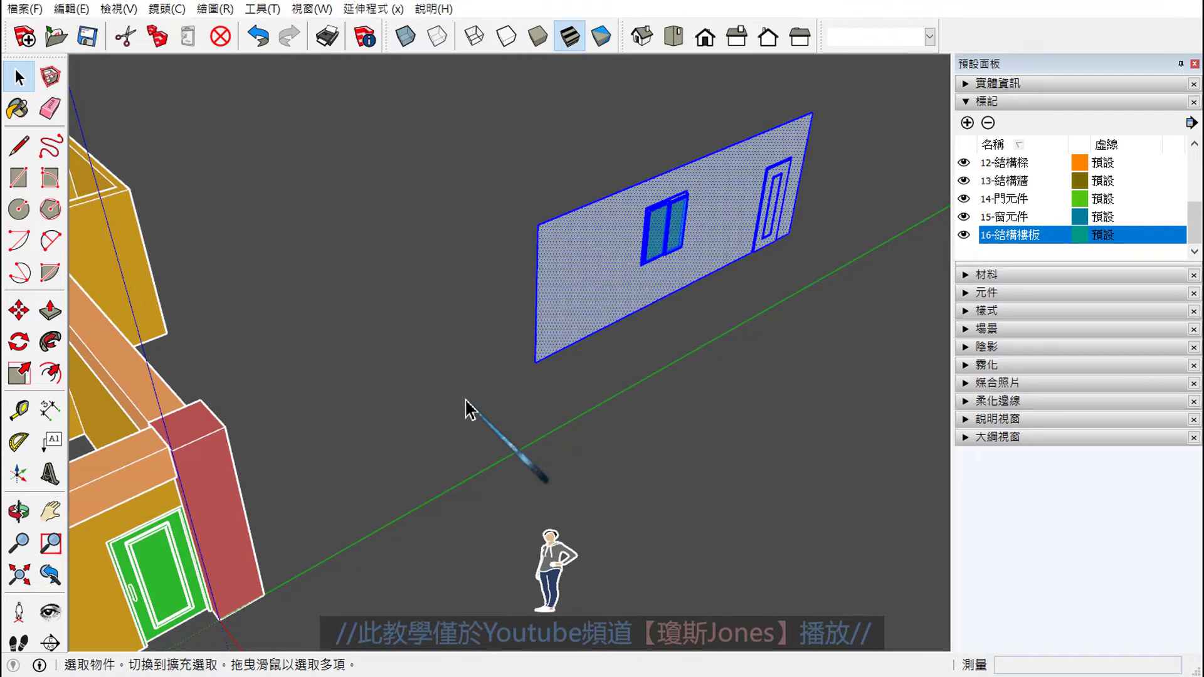
key("Delete")
Step: Orbit back to view the whole building from above
middle_click_drag(529, 384, 619, 439)
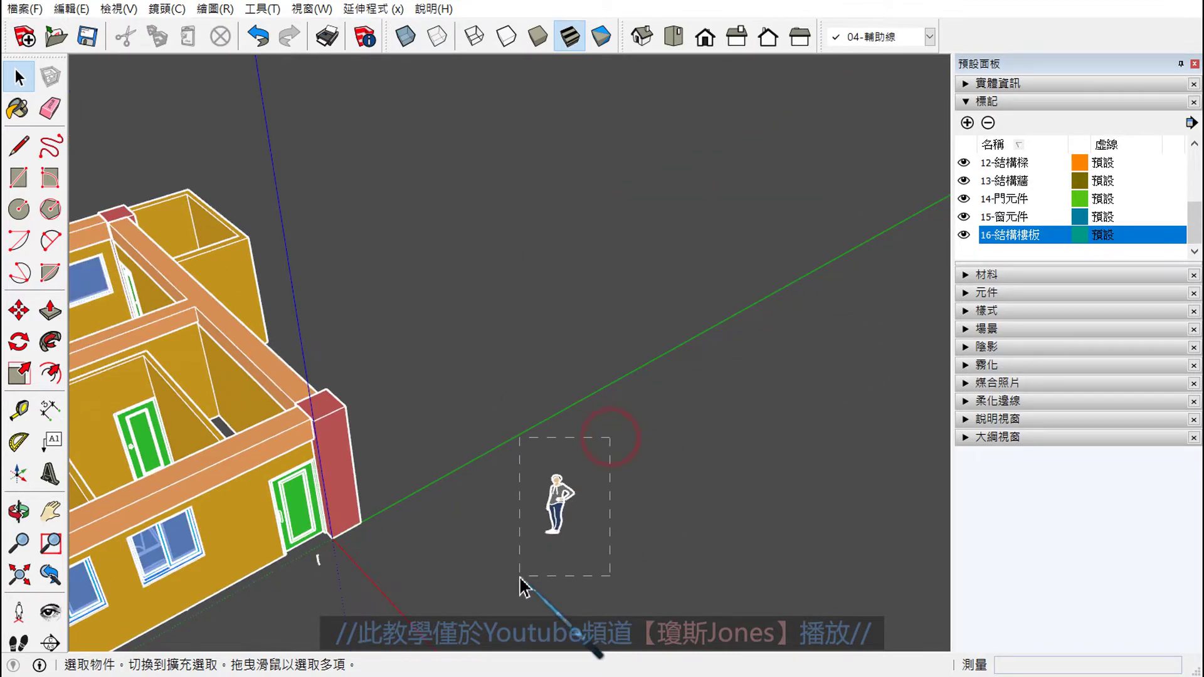
scroll(381, 596, "up", 3)
scroll(333, 564, "up", 3)
scroll(317, 551, "up", 2)
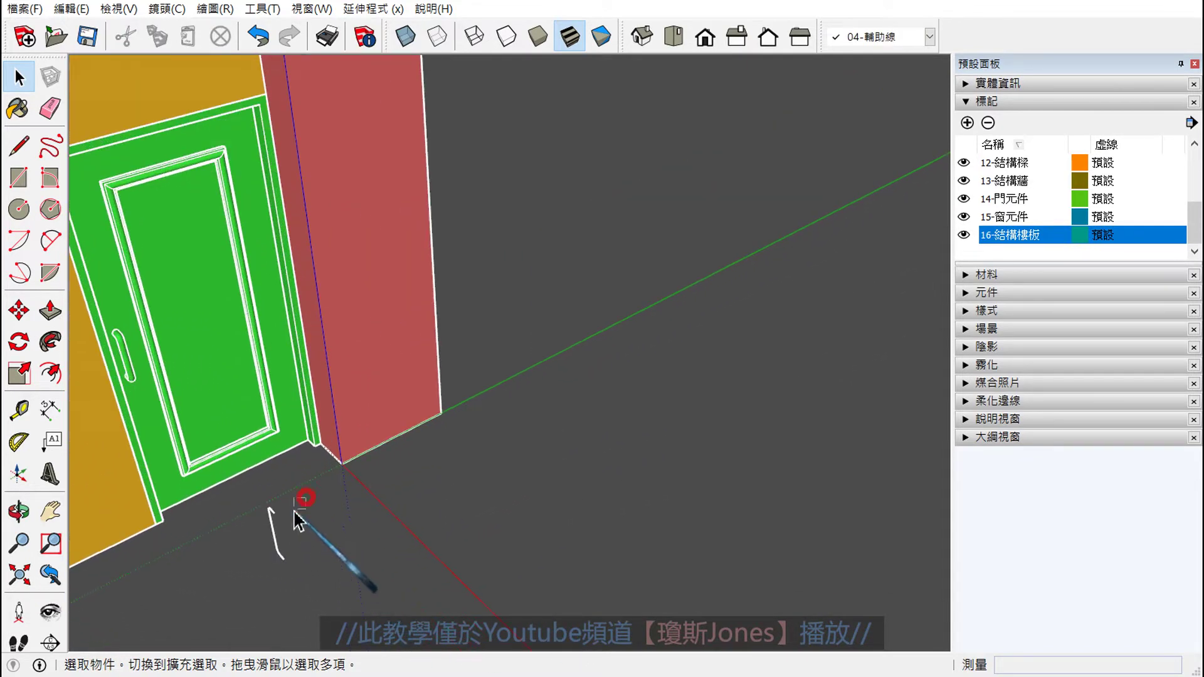
scroll(566, 446, "down", 4)
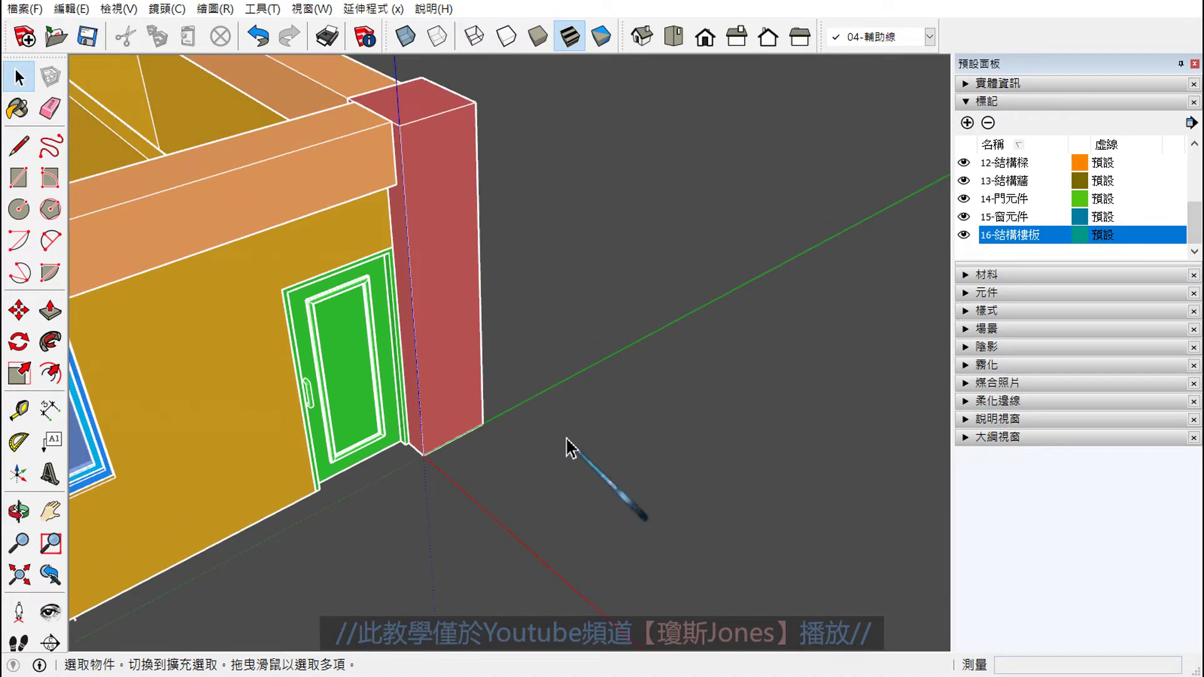
scroll(566, 446, "down", 3)
scroll(596, 397, "down", 3)
mouse_move(416, 309)
middle_mouse_down()
mouse_move(712, 318)
mouse_move(755, 340)
middle_mouse_up()
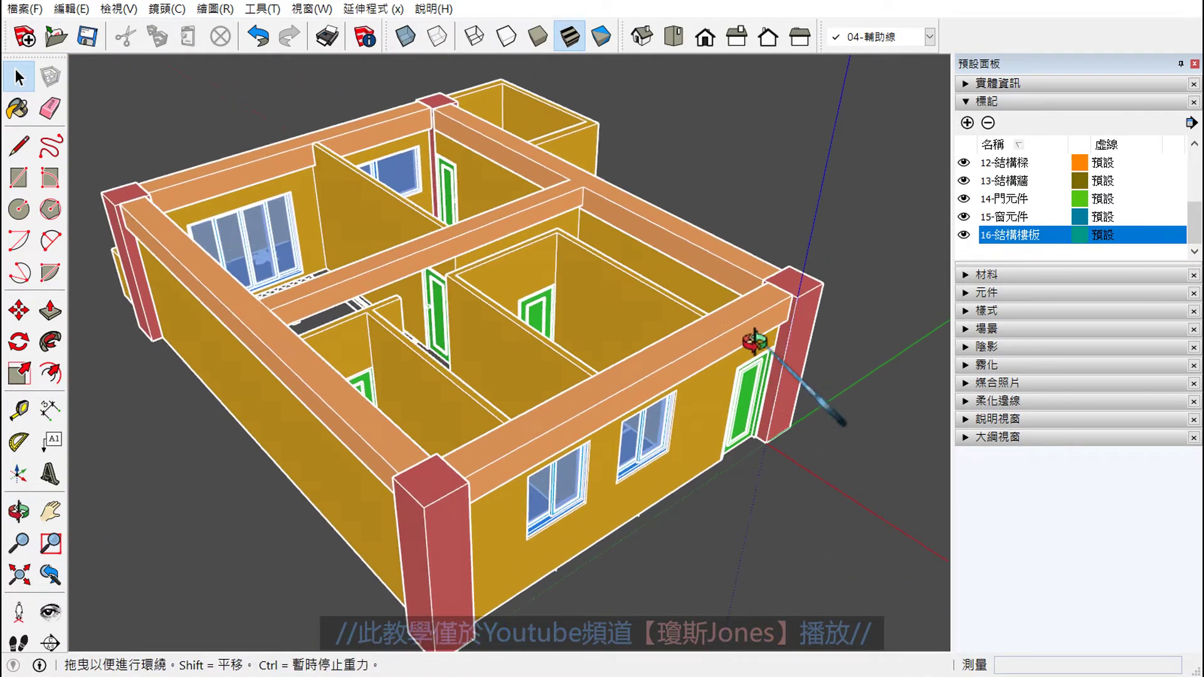
scroll(843, 324, "up", 2)
scroll(838, 317, "up", 2)
scroll(777, 330, "up", 2)
scroll(771, 329, "up", 1)
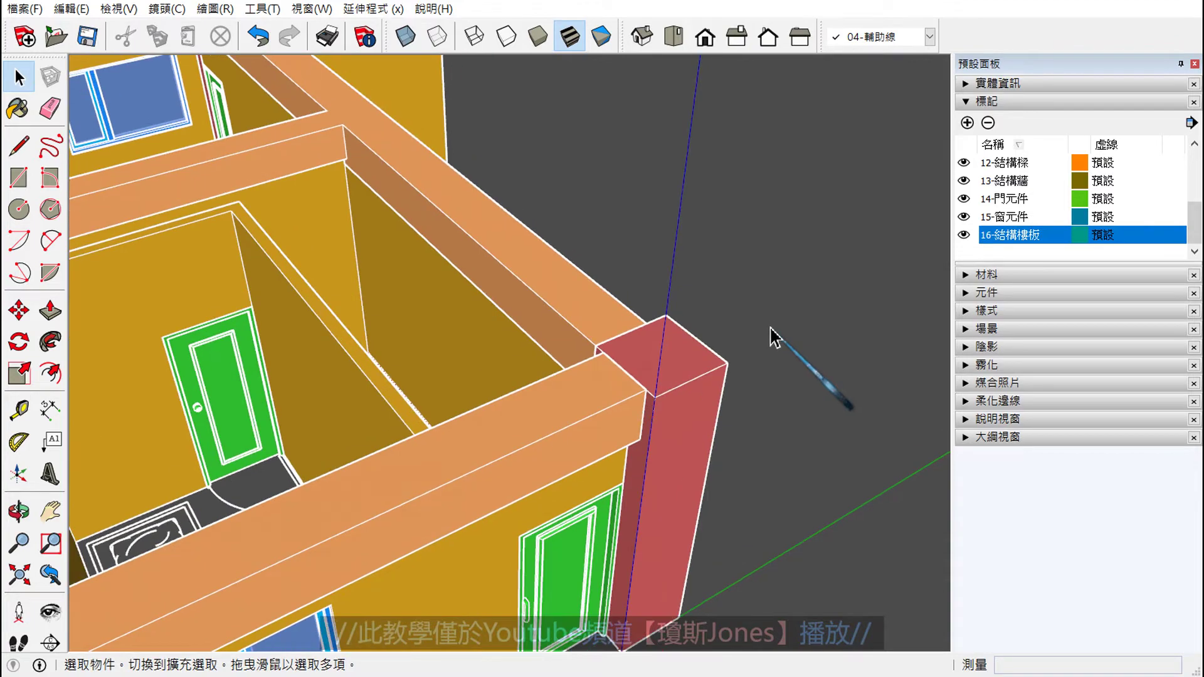
mouse_move(784, 336)
middle_mouse_down()
mouse_move(505, 395)
mouse_move(314, 384)
mouse_move(398, 276)
mouse_move(209, 500)
middle_mouse_up()
mouse_move(220, 472)
left_mouse_down()
mouse_move(230, 509)
mouse_move(305, 357)
left_mouse_up()
scroll(438, 489, "down", 5)
mouse_move(457, 481)
middle_mouse_down()
mouse_move(577, 408)
mouse_move(607, 453)
mouse_move(403, 524)
middle_mouse_up()
scroll(426, 500, "up", 2)
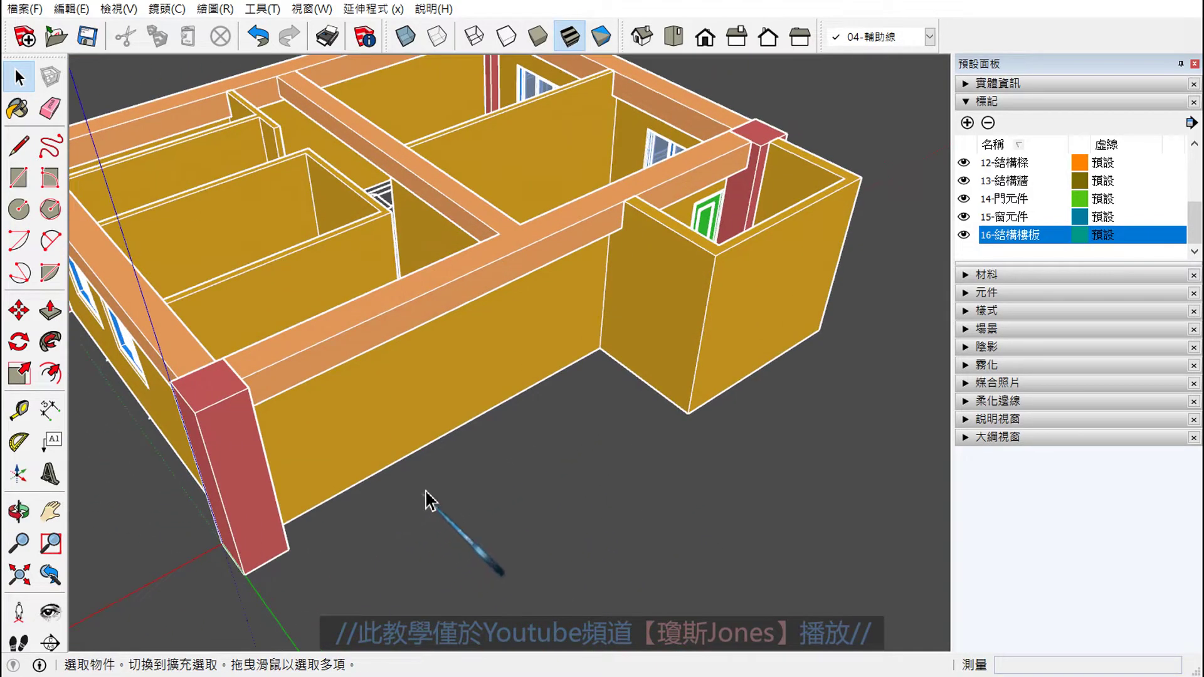
middle_click_drag(446, 490, 530, 545)
scroll(262, 485, "up", 2)
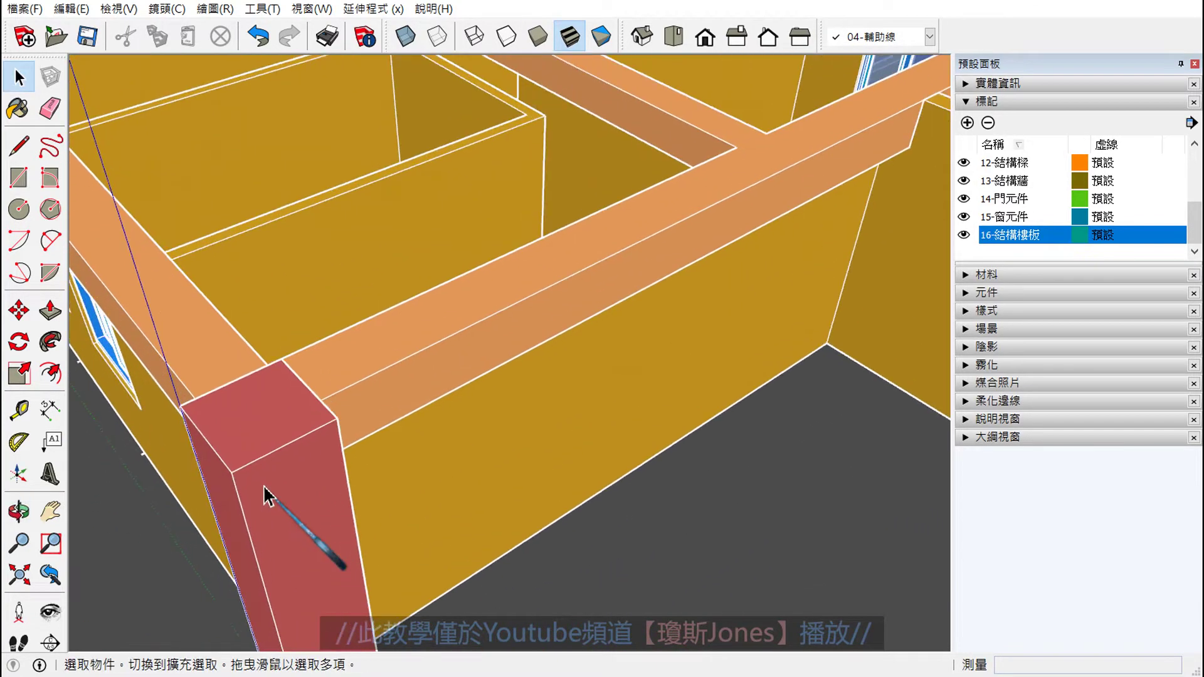
scroll(262, 486, "up", 2)
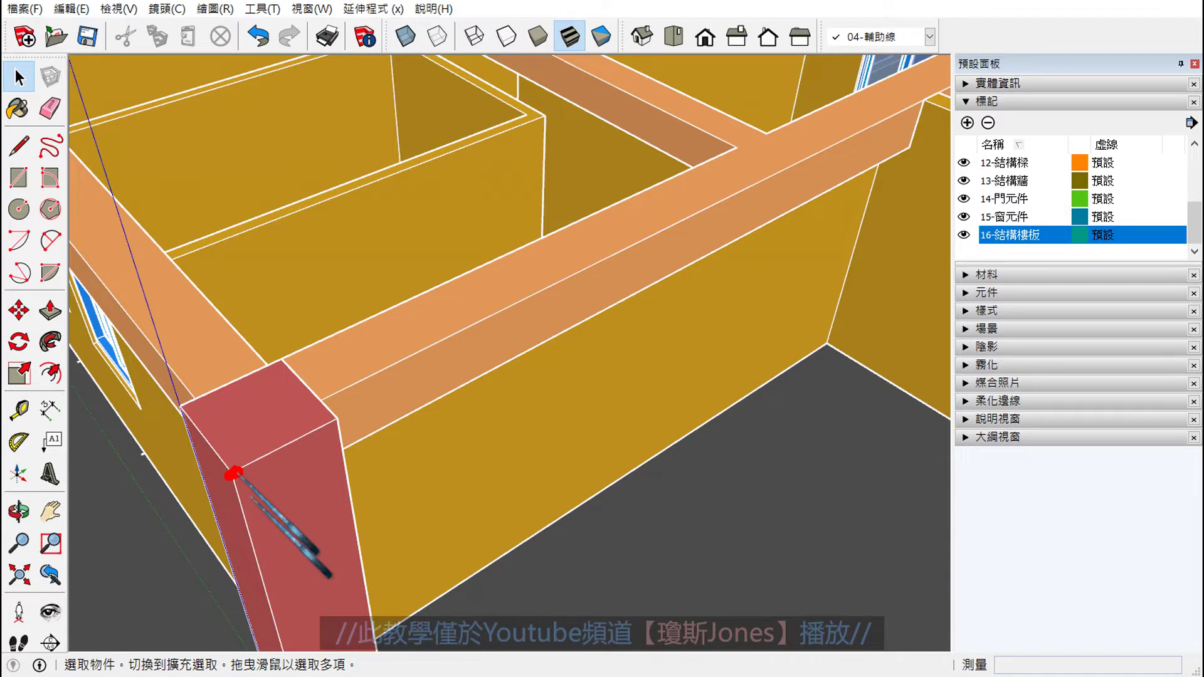
mouse_move(275, 449)
left_mouse_down()
mouse_move(332, 411)
mouse_move(435, 374)
mouse_move(437, 395)
left_mouse_up()
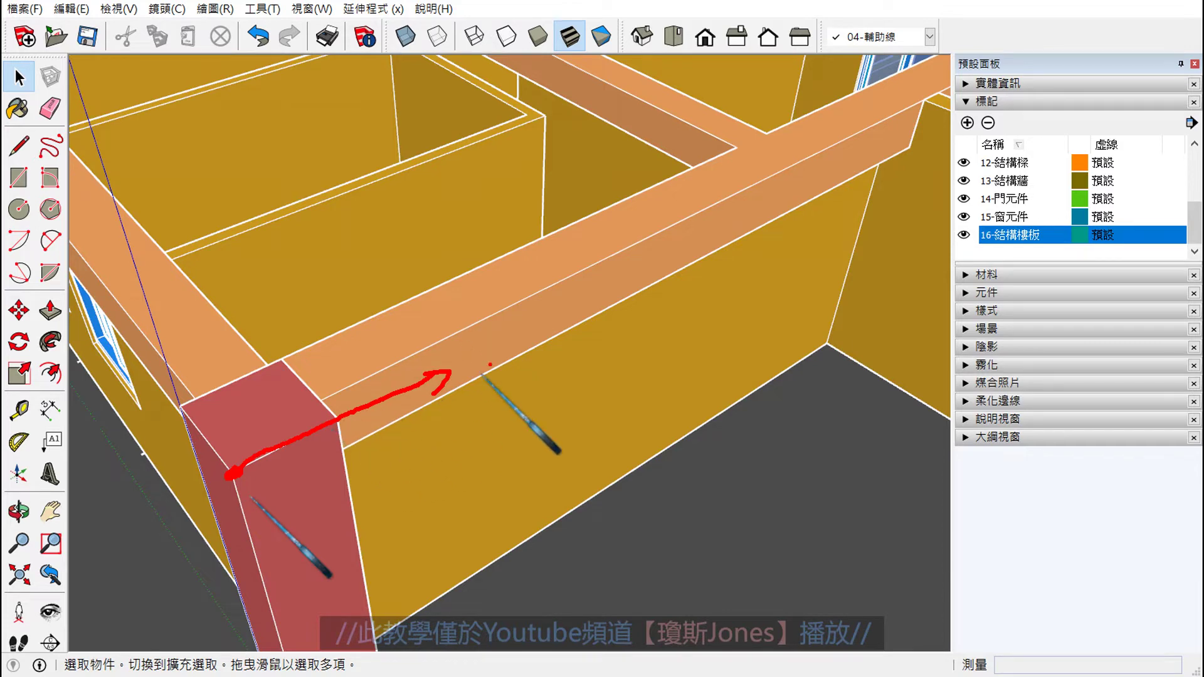
scroll(526, 405, "down", 5)
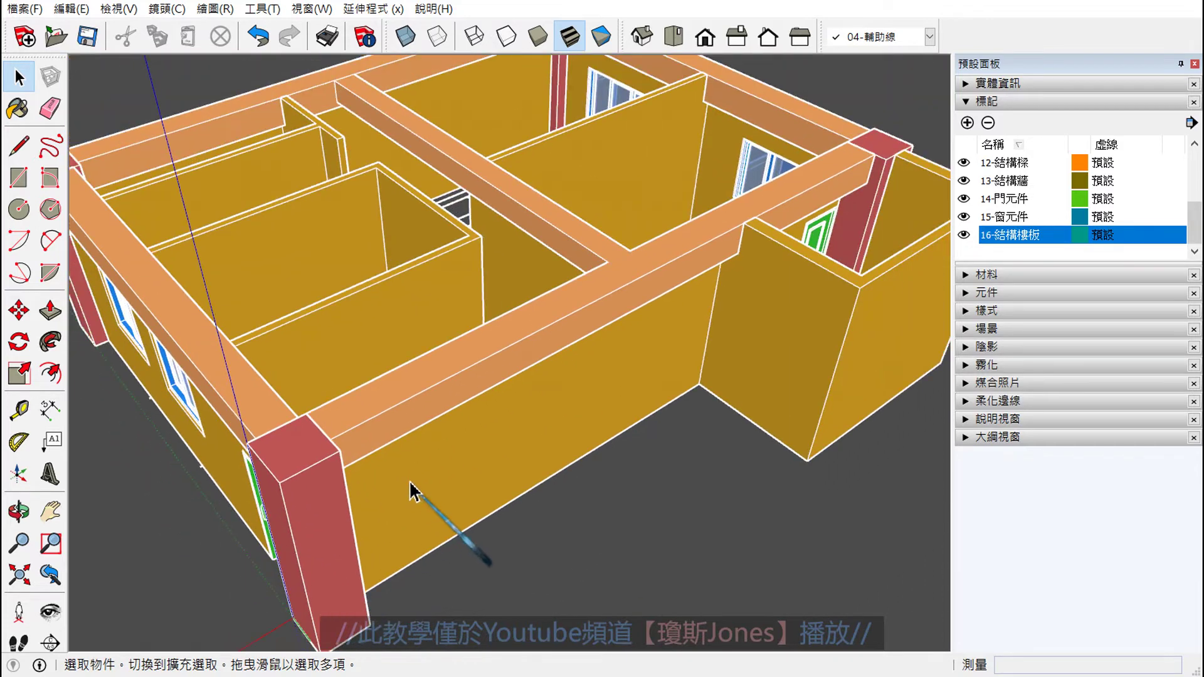
scroll(416, 496, "down", 2)
scroll(529, 506, "up", 1)
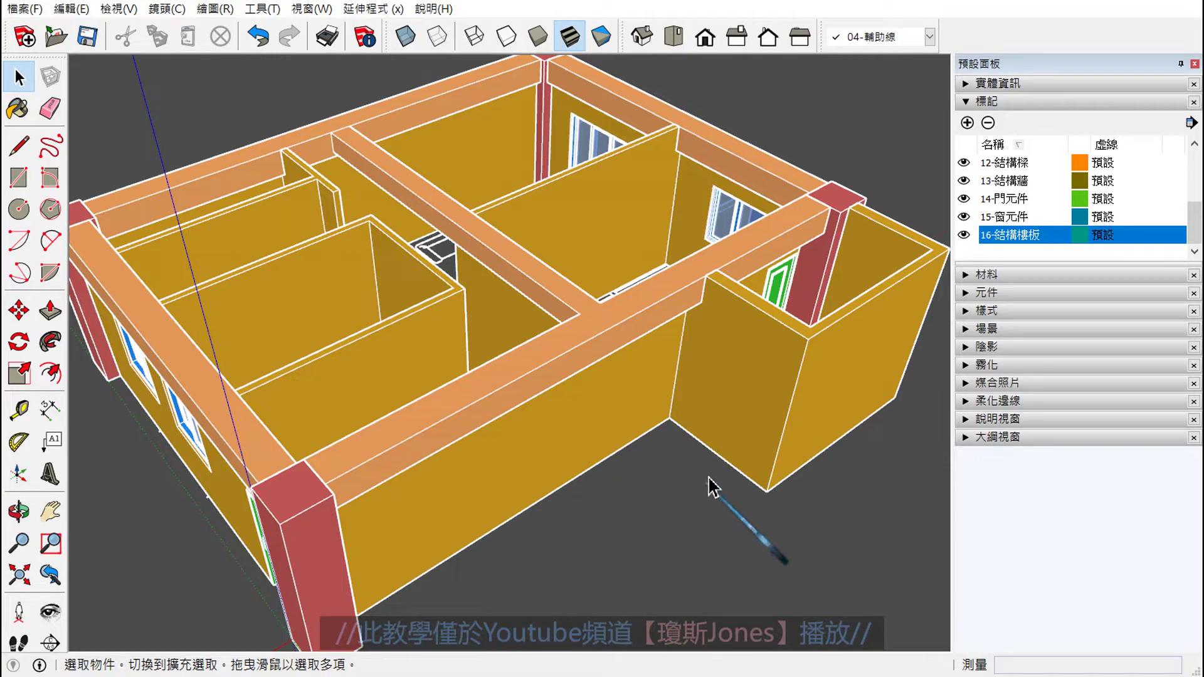
mouse_move(708, 486)
middle_mouse_down()
mouse_move(779, 381)
mouse_move(663, 489)
mouse_move(444, 443)
mouse_move(389, 463)
mouse_move(578, 484)
middle_mouse_up()
scroll(497, 439, "down", 2)
mouse_move(498, 439)
middle_mouse_down()
mouse_move(277, 451)
mouse_move(626, 350)
mouse_move(731, 491)
mouse_move(739, 236)
middle_mouse_up()
scroll(740, 251, "up", 2)
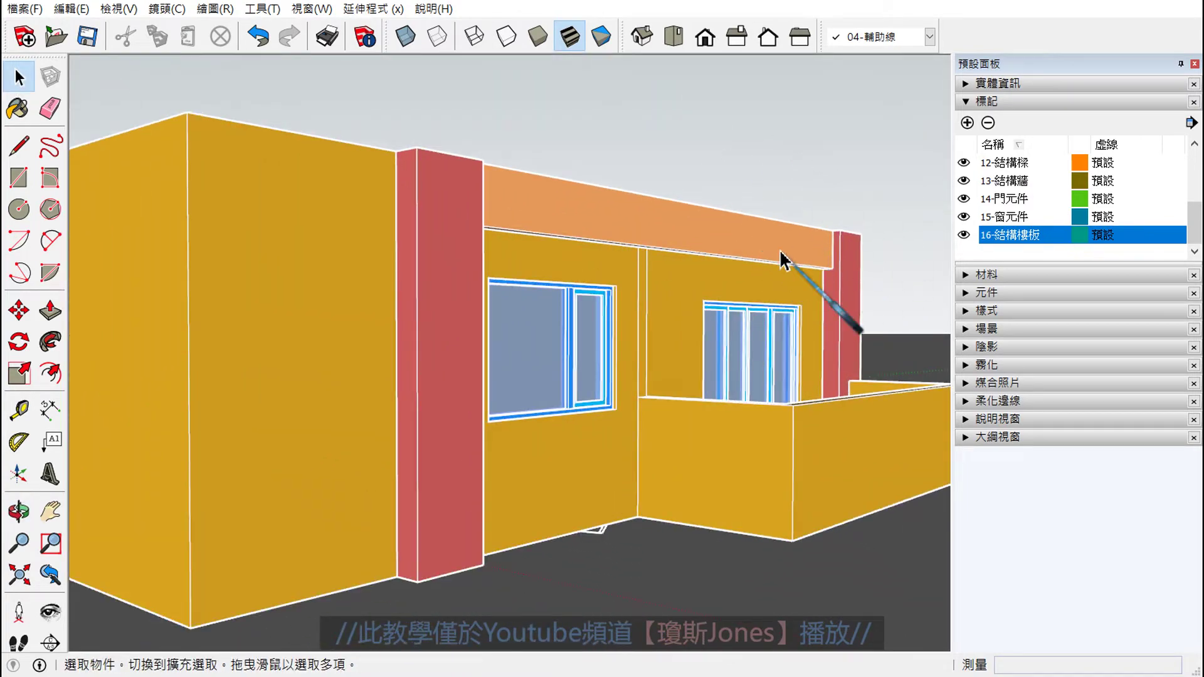
scroll(781, 257, "down", 3)
mouse_move(637, 260)
middle_mouse_down()
mouse_move(503, 344)
mouse_move(449, 358)
mouse_move(652, 396)
middle_mouse_up()
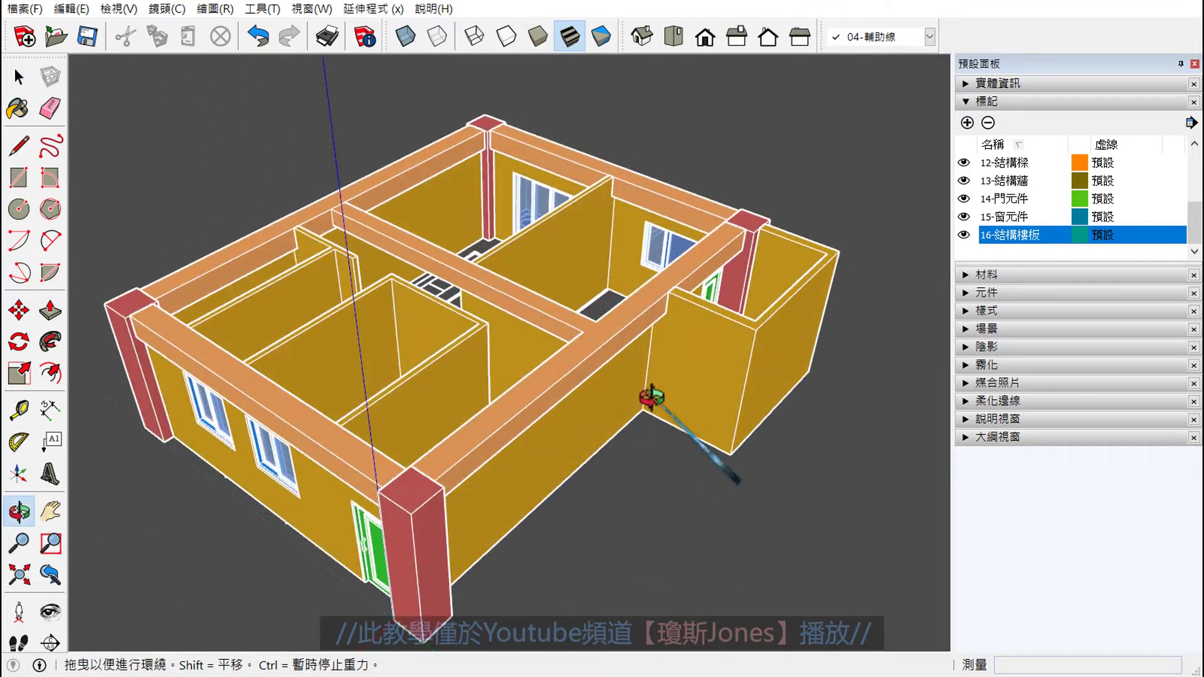
scroll(652, 396, "up", 1)
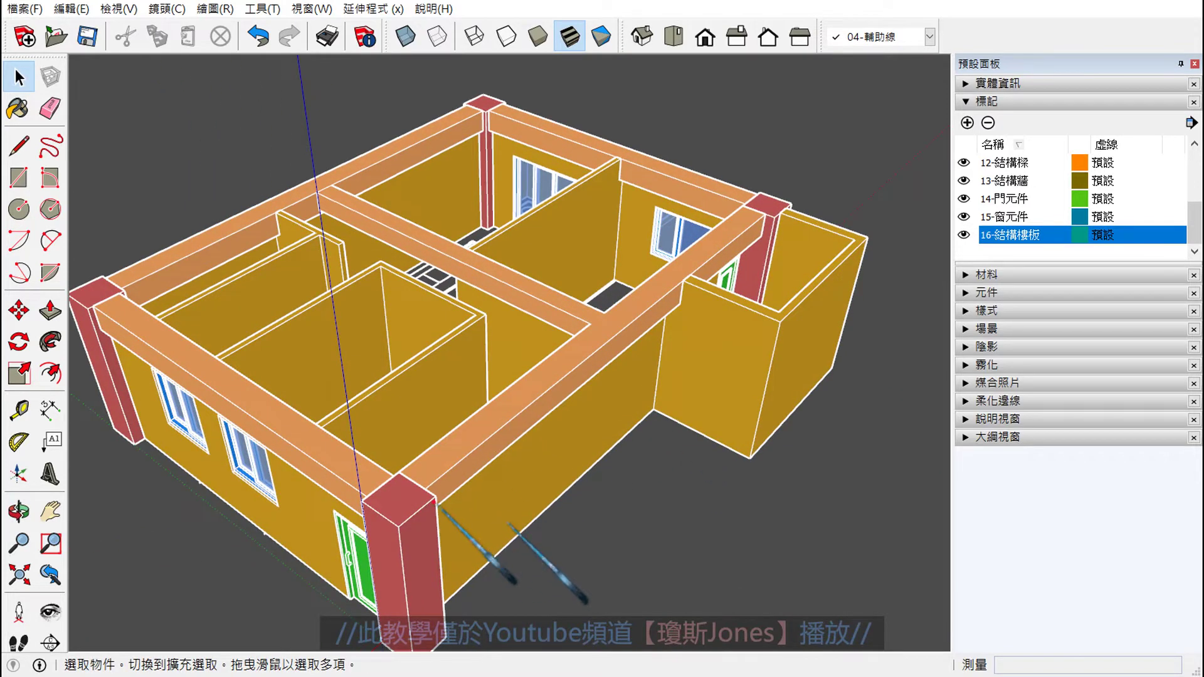
left_click_drag(428, 501, 469, 468)
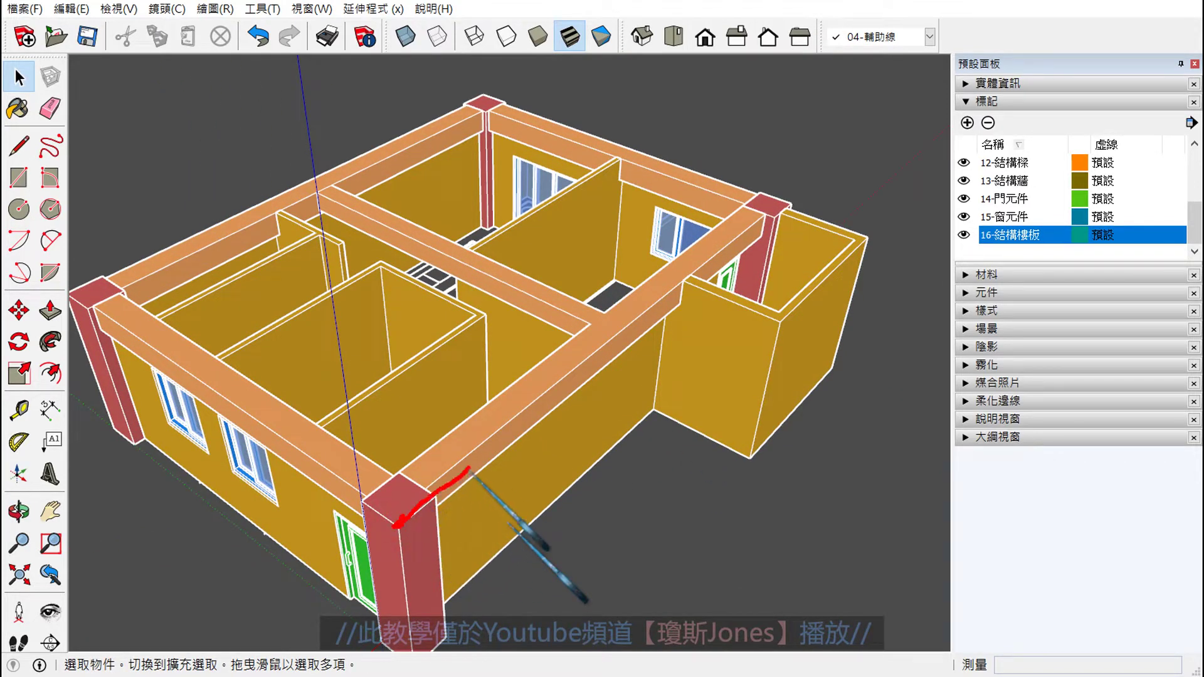
scroll(537, 550, "up", 1)
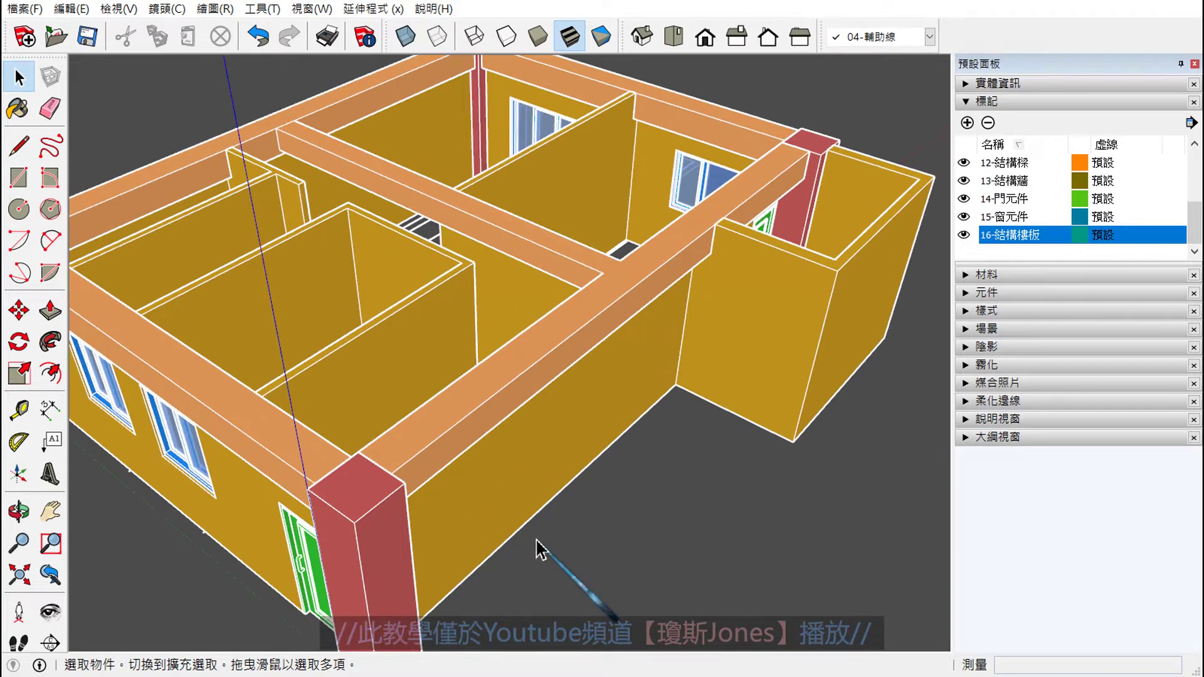
mouse_move(351, 520)
left_mouse_down()
mouse_move(655, 323)
mouse_move(729, 232)
mouse_move(838, 271)
mouse_move(935, 179)
left_mouse_up()
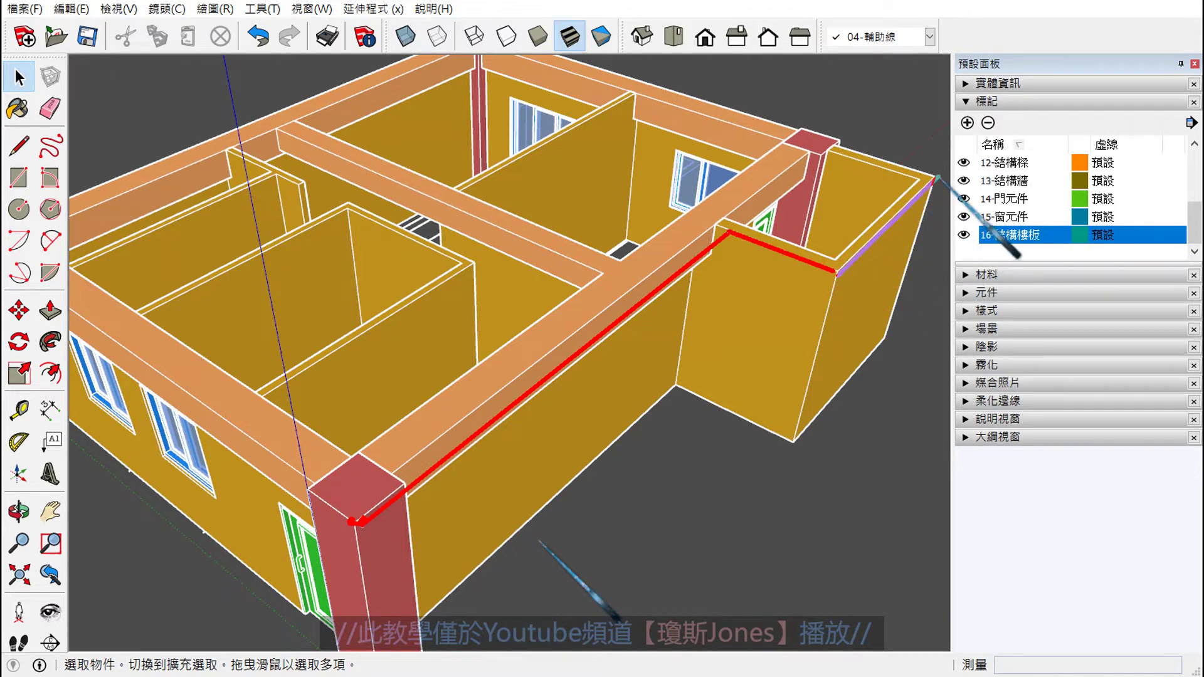
mouse_move(942, 170)
left_mouse_down()
mouse_move(539, 31)
mouse_move(526, 43)
mouse_move(439, 25)
mouse_move(7, 215)
left_mouse_up()
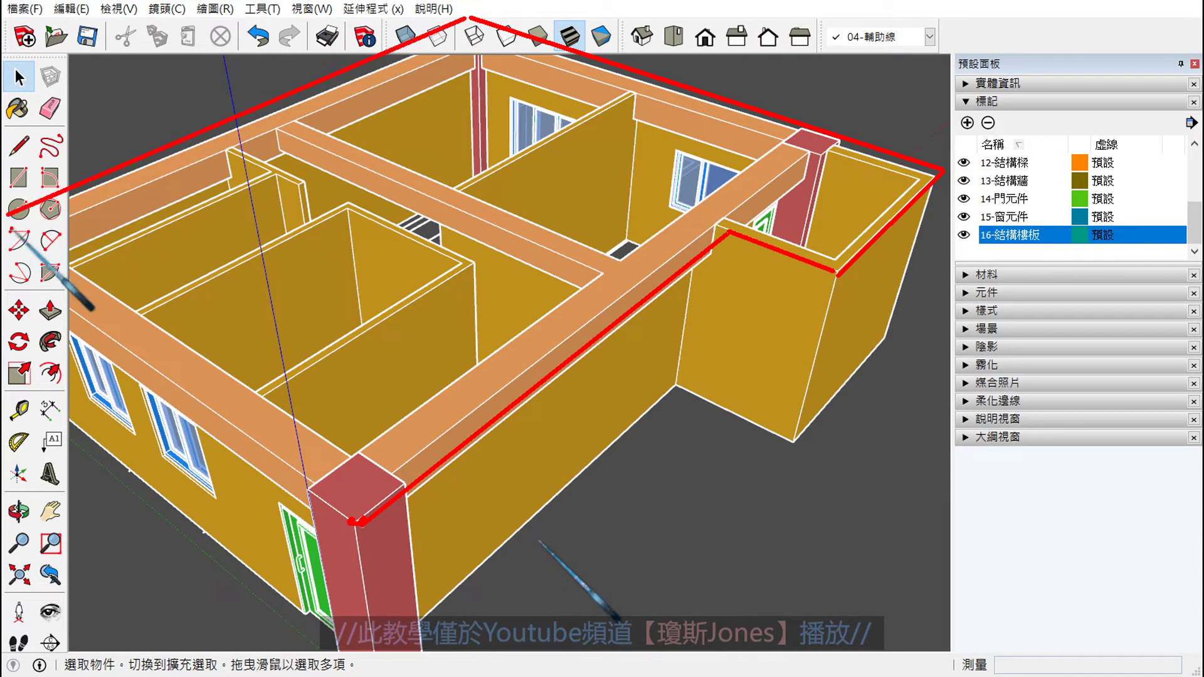
left_click_drag(19, 285, 358, 523)
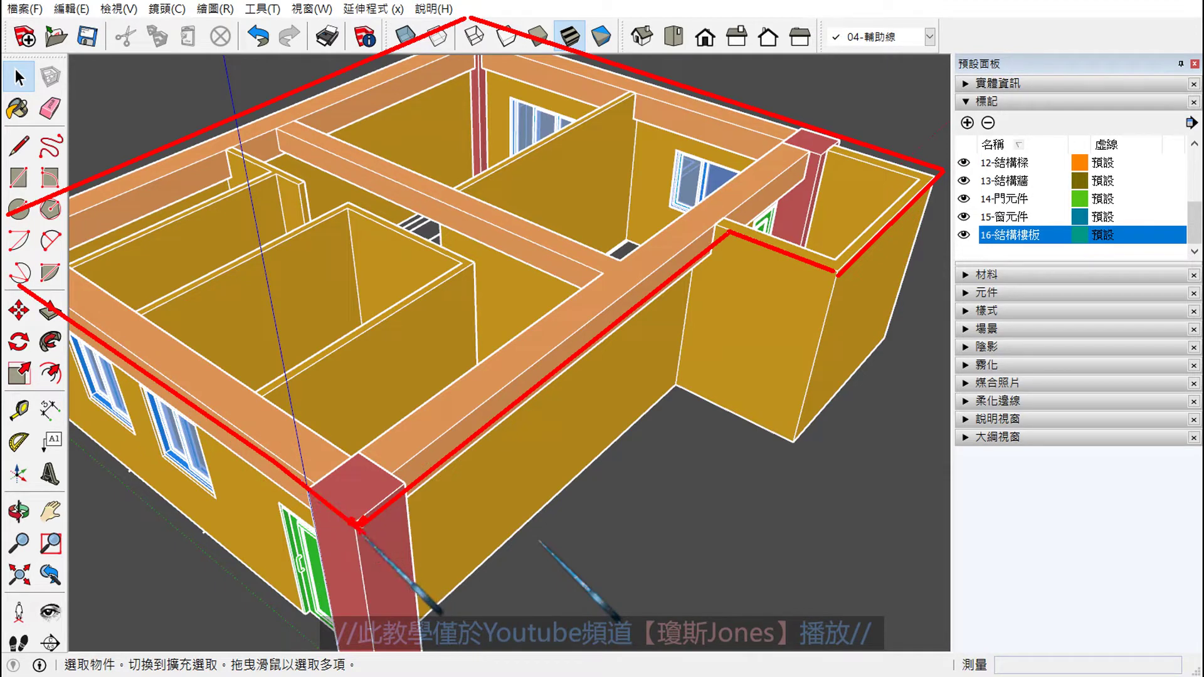
key("Escape")
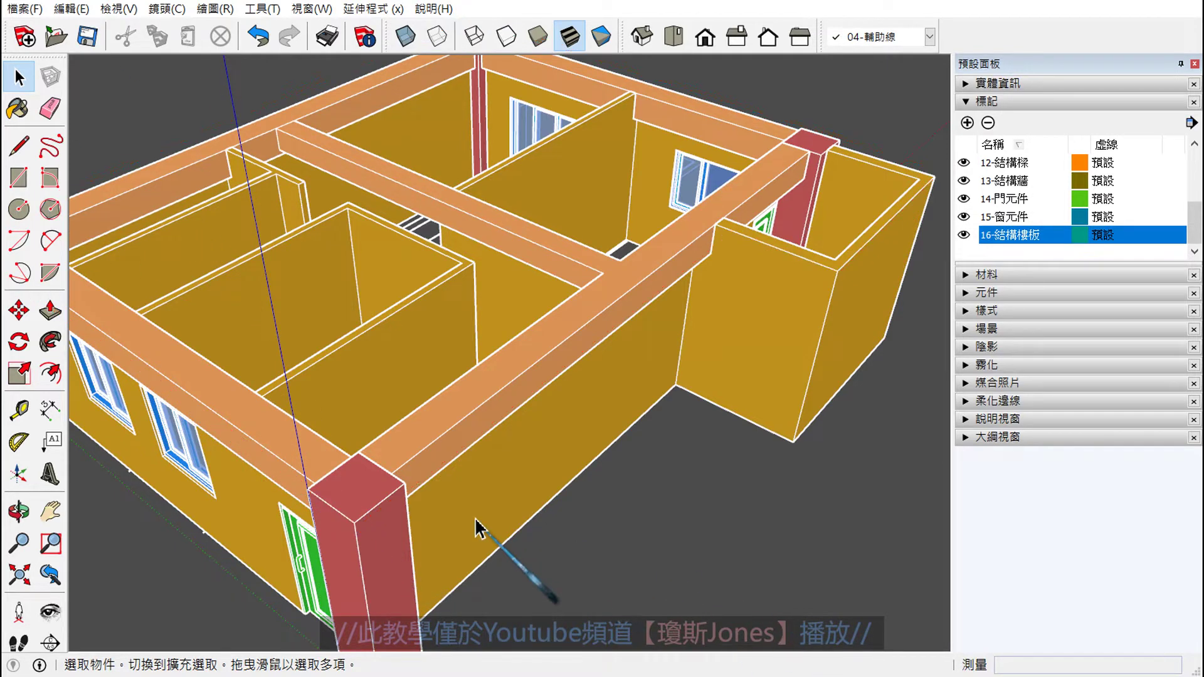
Step: Draw a line from the front column's top corner along the beam to the balcony wall corner
left_click(19, 146)
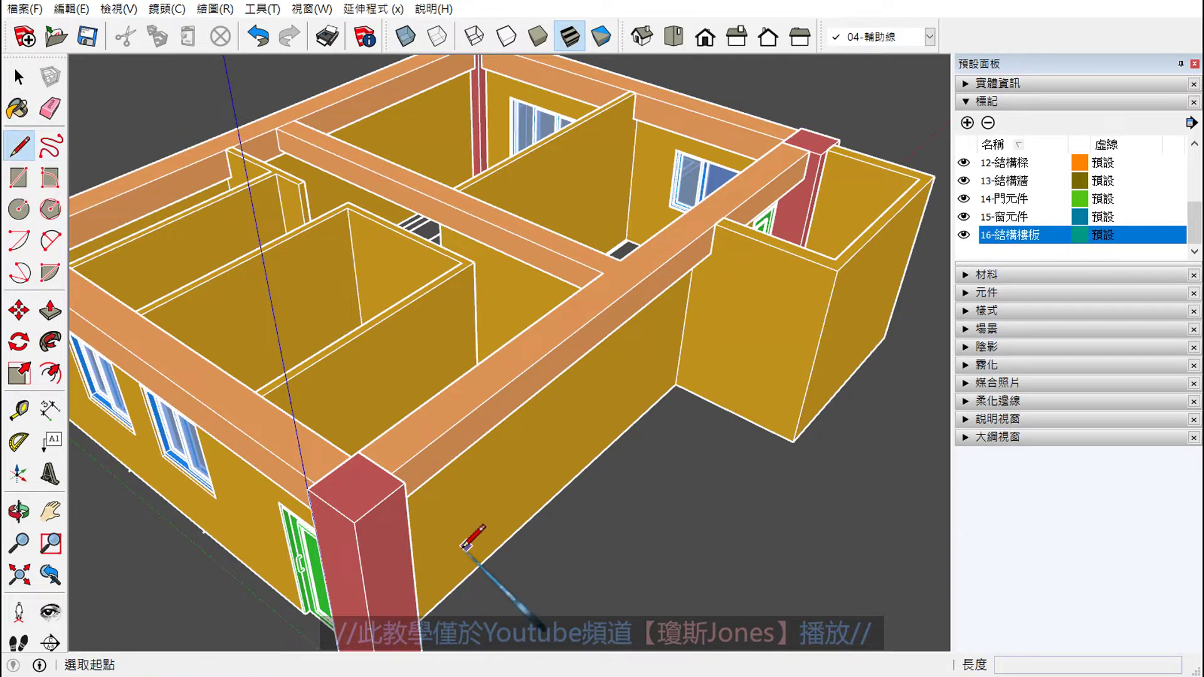
scroll(364, 536, "up", 2)
left_click(332, 501)
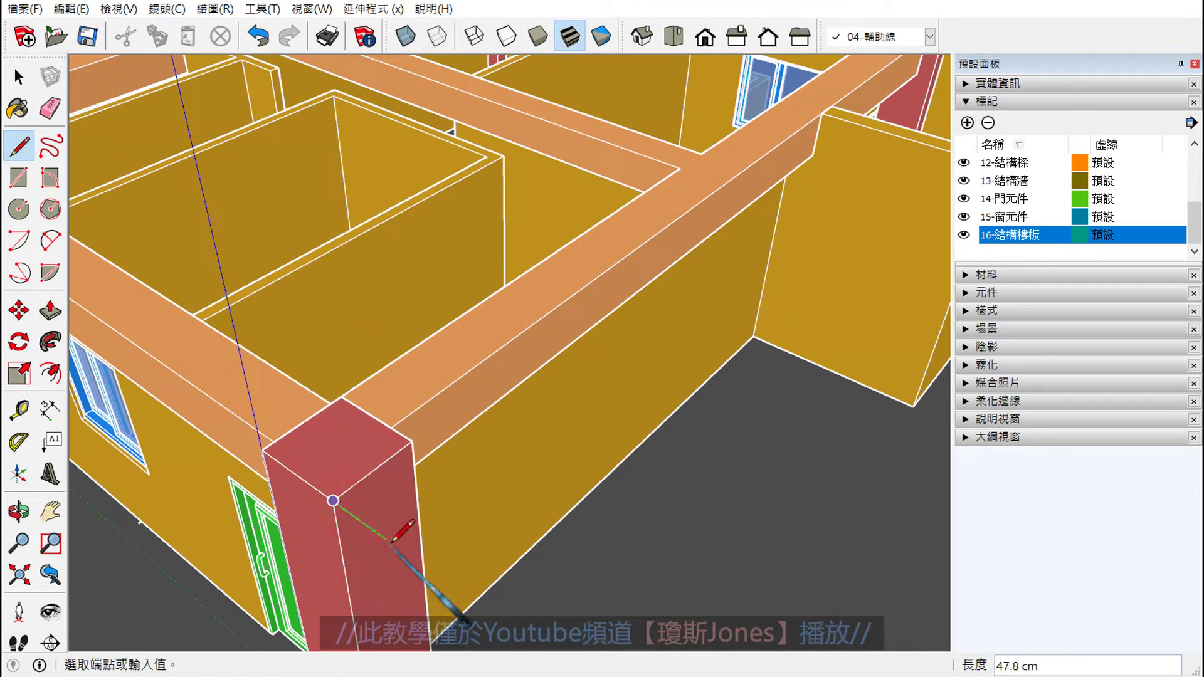
middle_click_drag(743, 182, 694, 242)
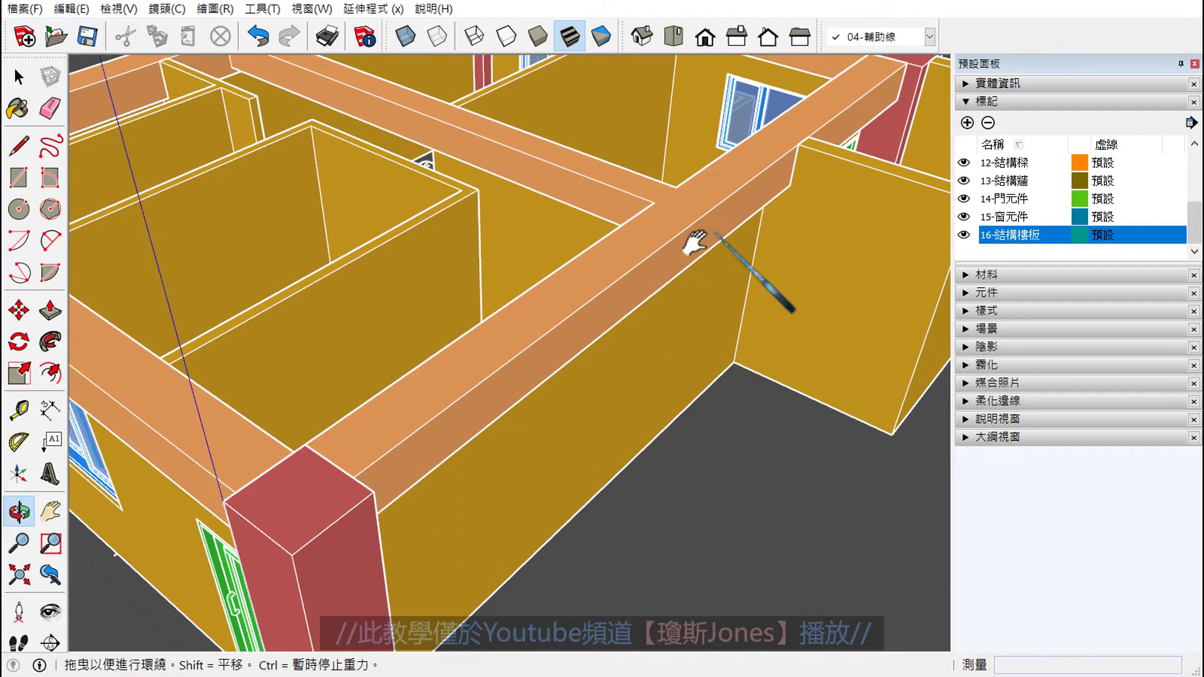
scroll(537, 397, "down", 3)
scroll(564, 376, "up", 2)
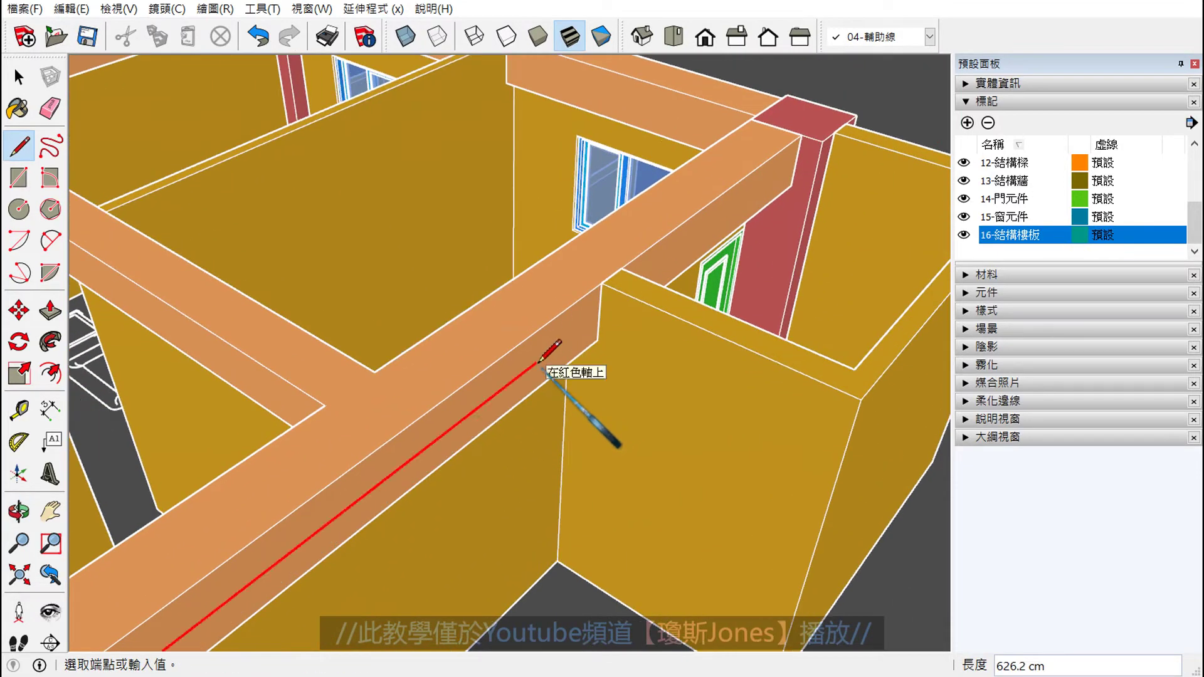
left_click(628, 294)
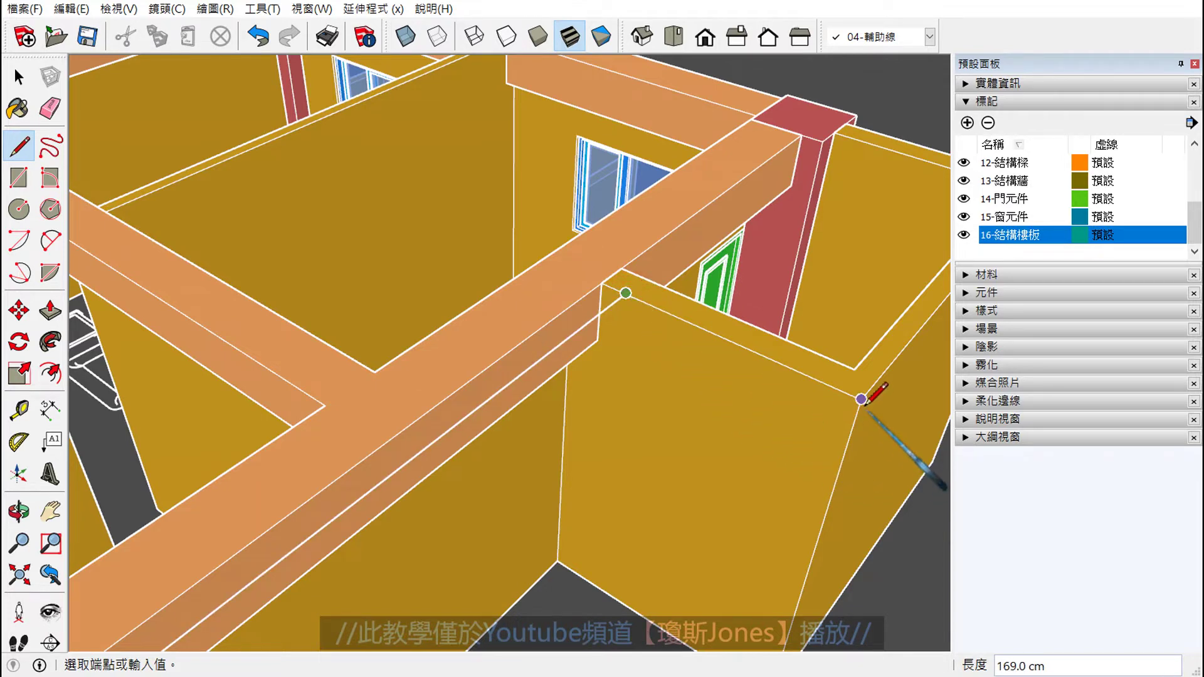
middle_click_drag(861, 401, 840, 383)
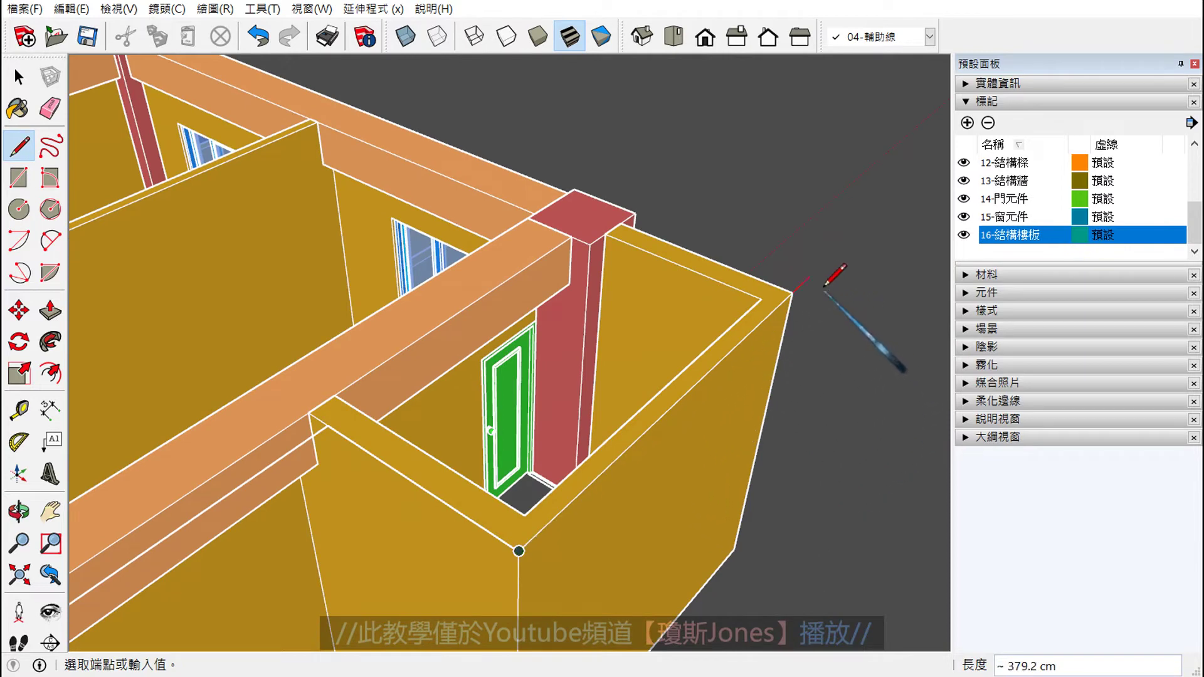
mouse_move(812, 286)
middle_mouse_down()
mouse_move(545, 384)
mouse_move(430, 452)
middle_mouse_up()
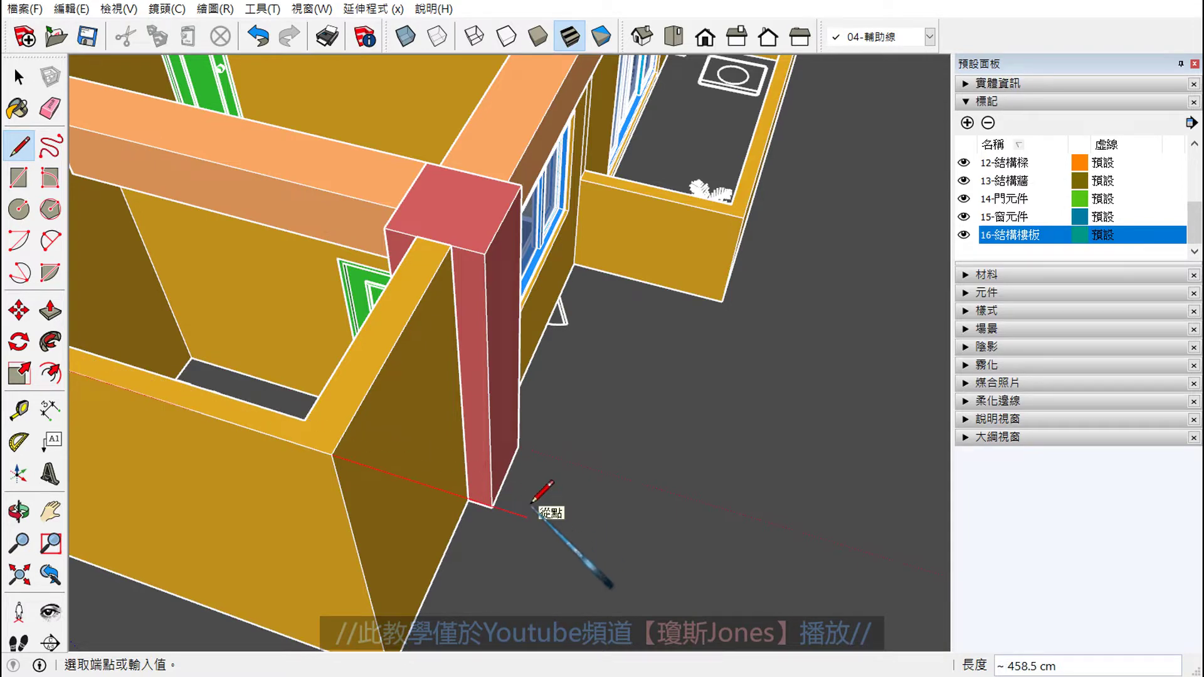
Step: Trace the roof outline edge between the first two pillar corners
mouse_move(531, 503)
middle_mouse_down()
mouse_move(572, 425)
mouse_move(551, 470)
middle_mouse_up()
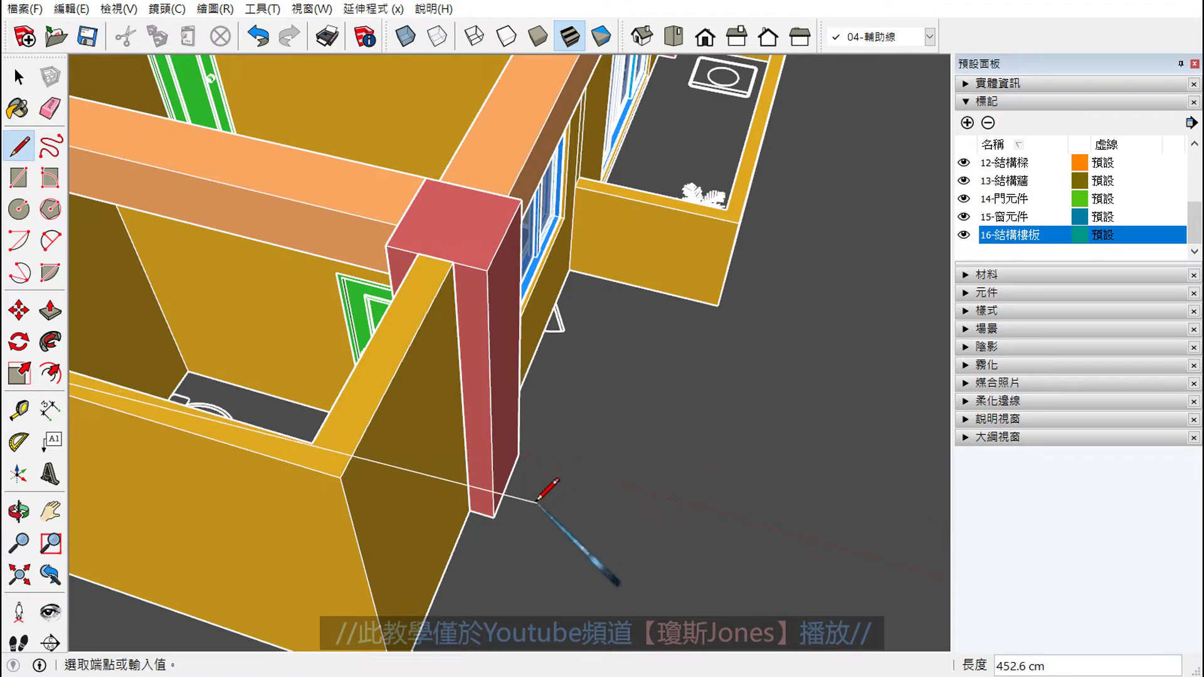
middle_click_drag(527, 511, 545, 487)
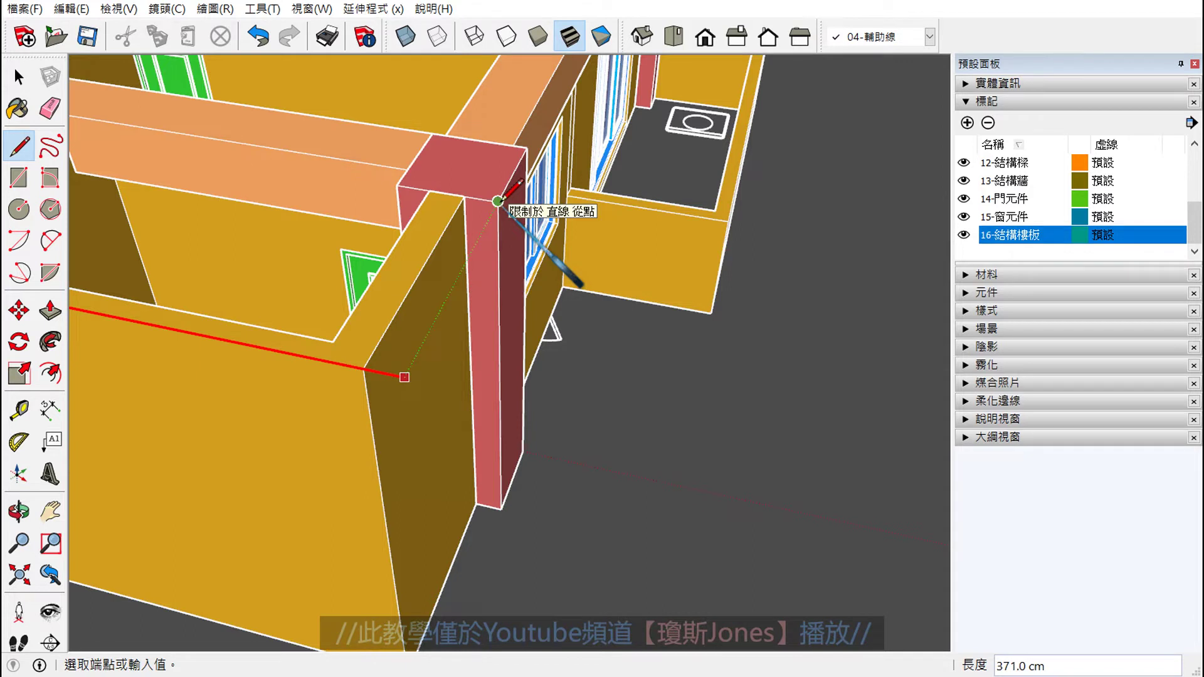
left_click(499, 200)
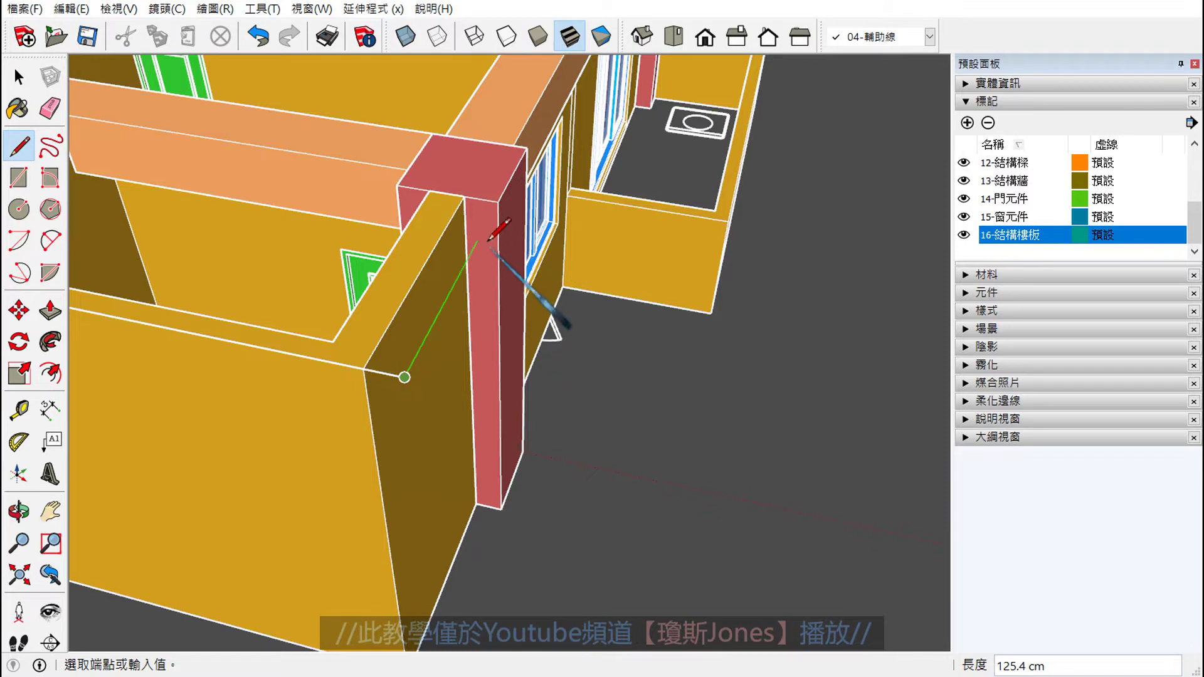
middle_click_drag(498, 201, 401, 343)
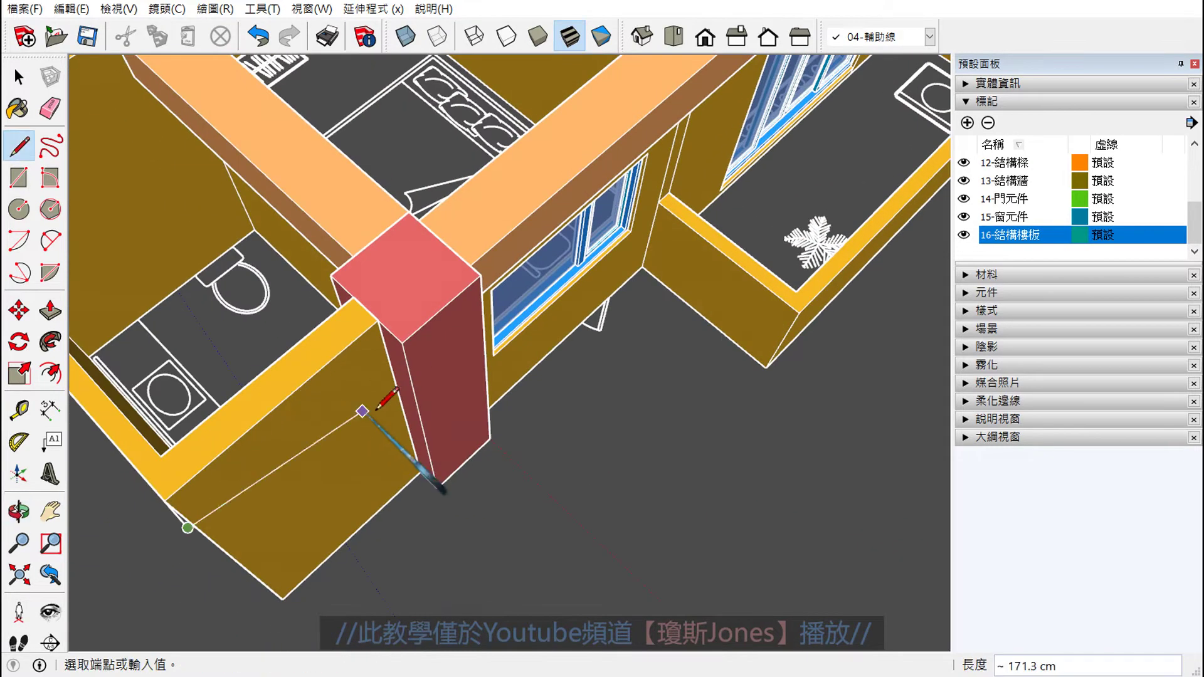
left_click(401, 343)
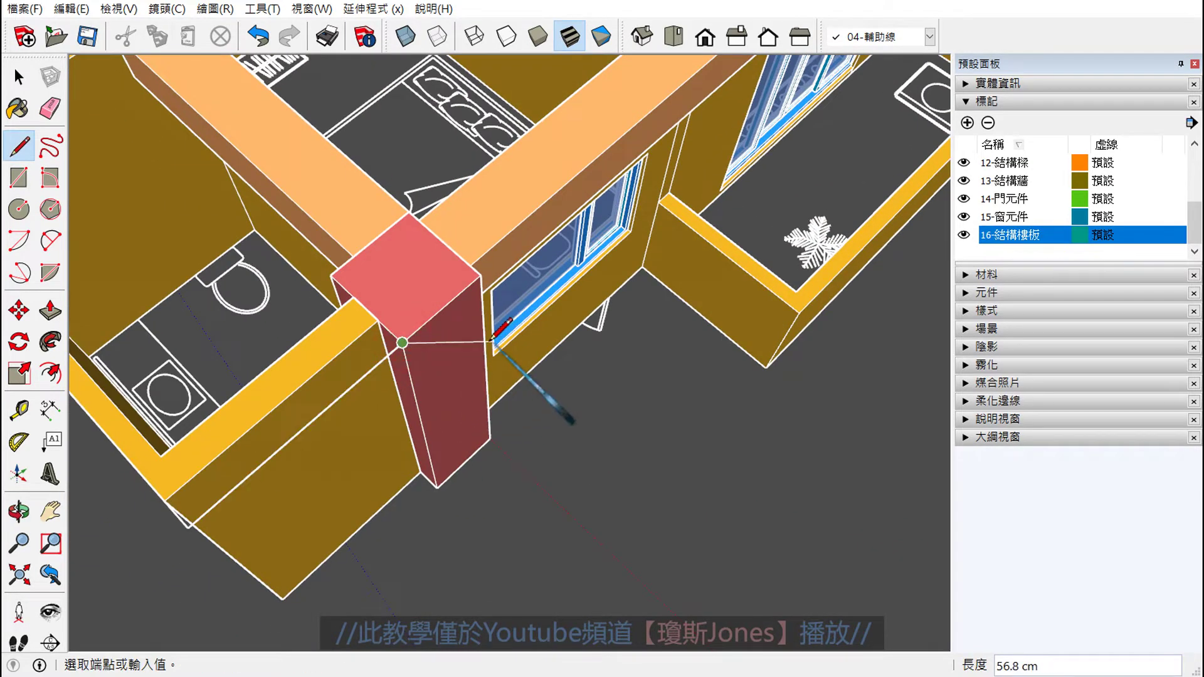
Step: Extend the roof outline around the balcony to the next pillar corner
middle_click_drag(550, 403, 484, 356)
middle_click_drag(562, 333, 583, 384)
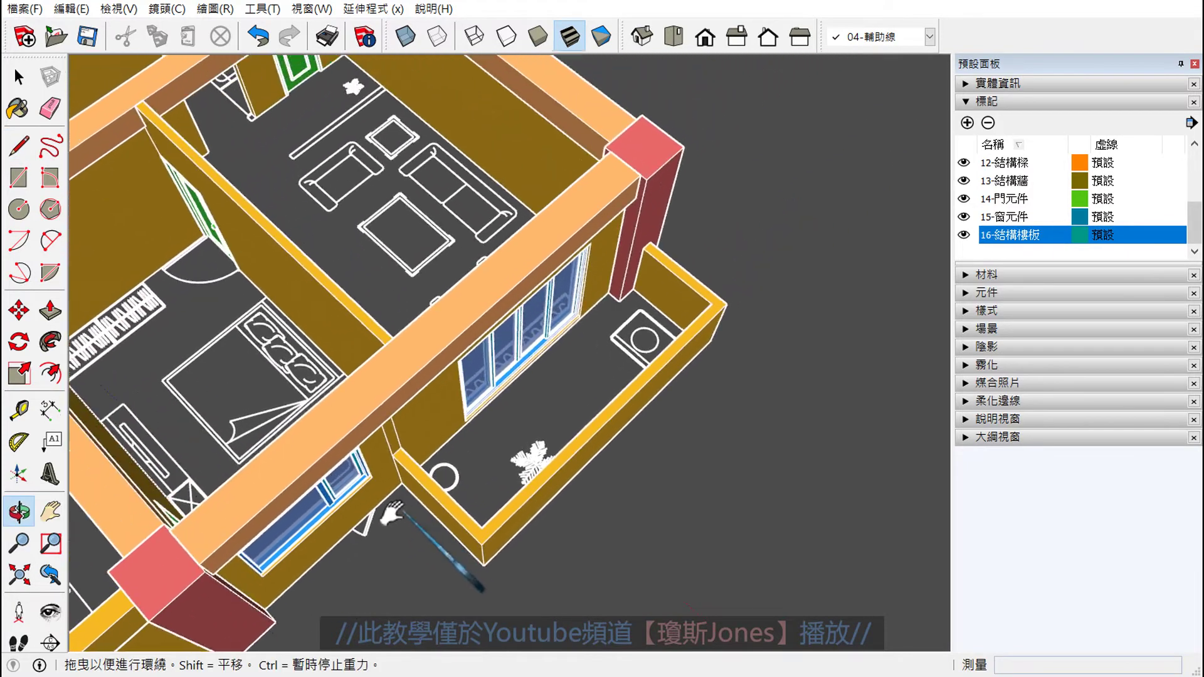
scroll(655, 294, "up", 2)
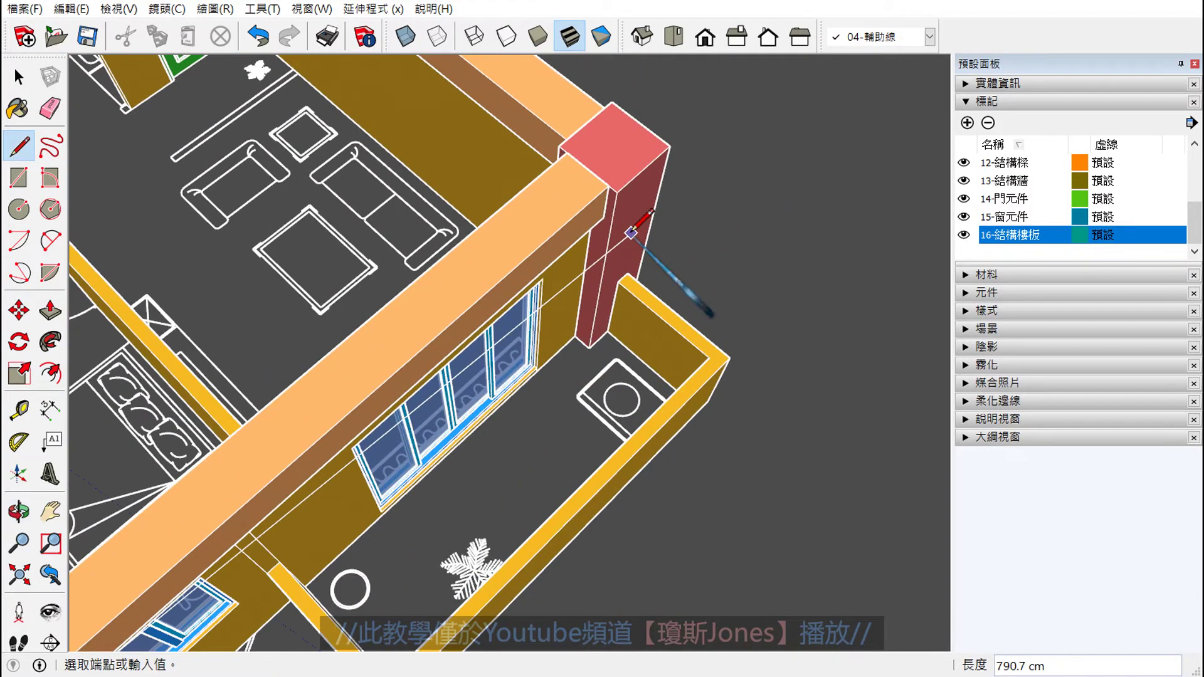
scroll(621, 241, "up", 2)
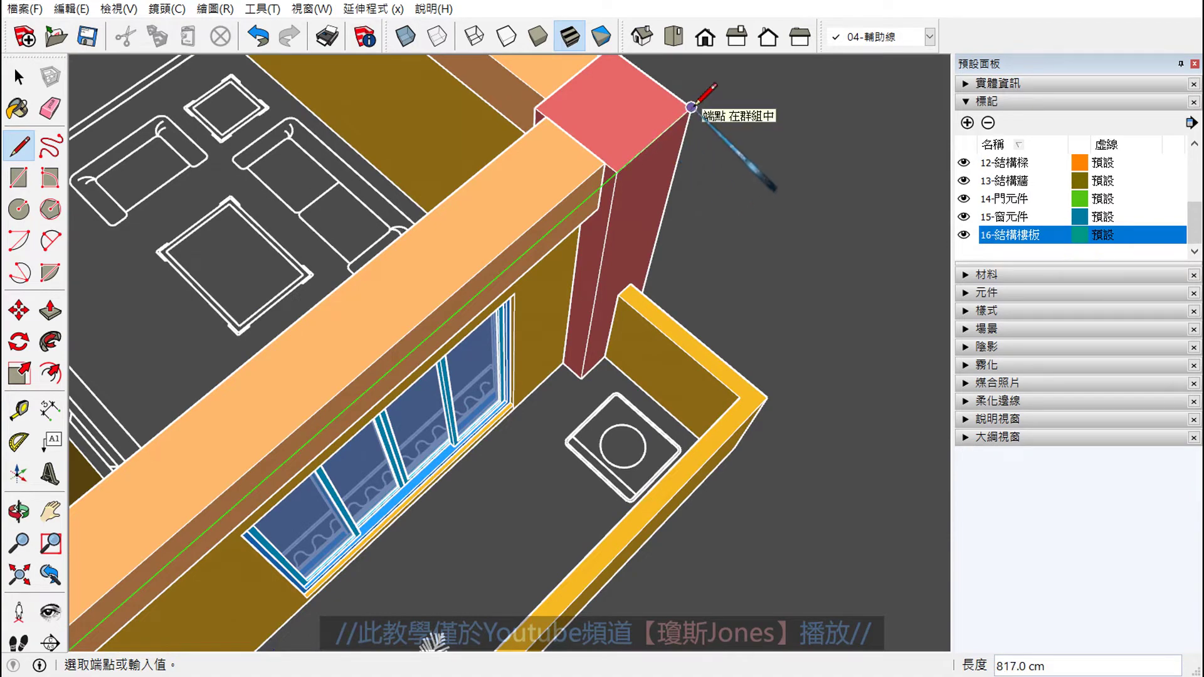
mouse_move(690, 107)
middle_mouse_down()
mouse_move(597, 425)
mouse_move(398, 376)
mouse_move(627, 430)
mouse_move(302, 551)
middle_mouse_up()
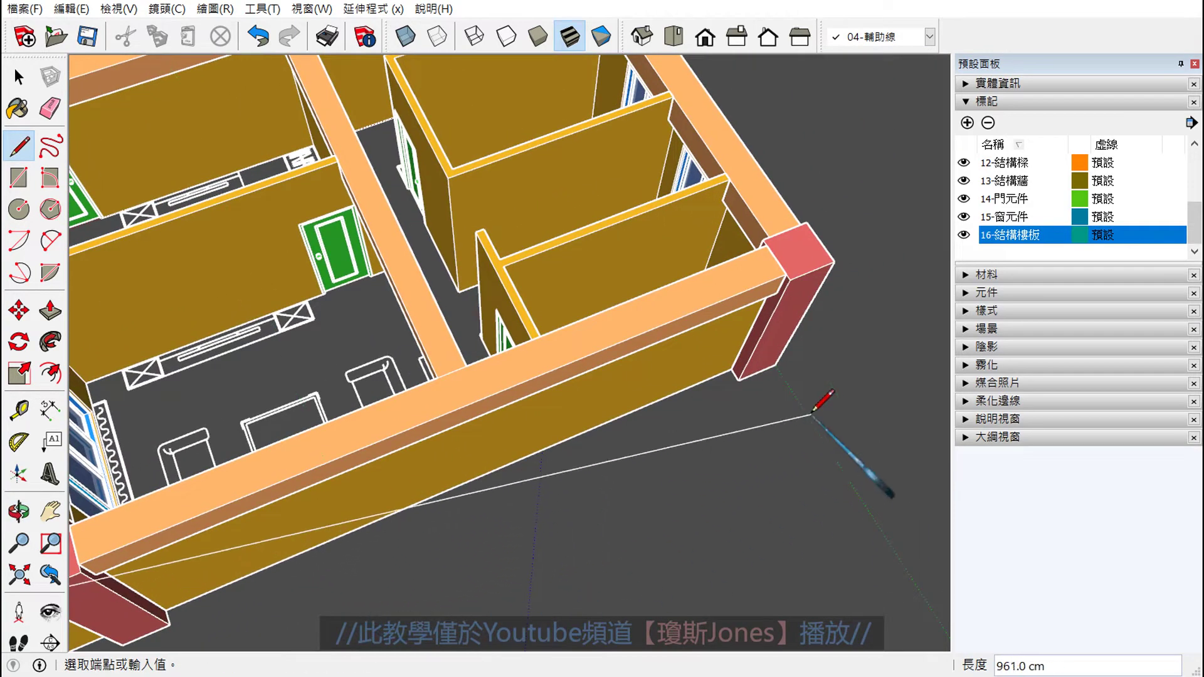
scroll(818, 319, "up", 2)
scroll(817, 320, "down", 1)
scroll(813, 331, "down", 2)
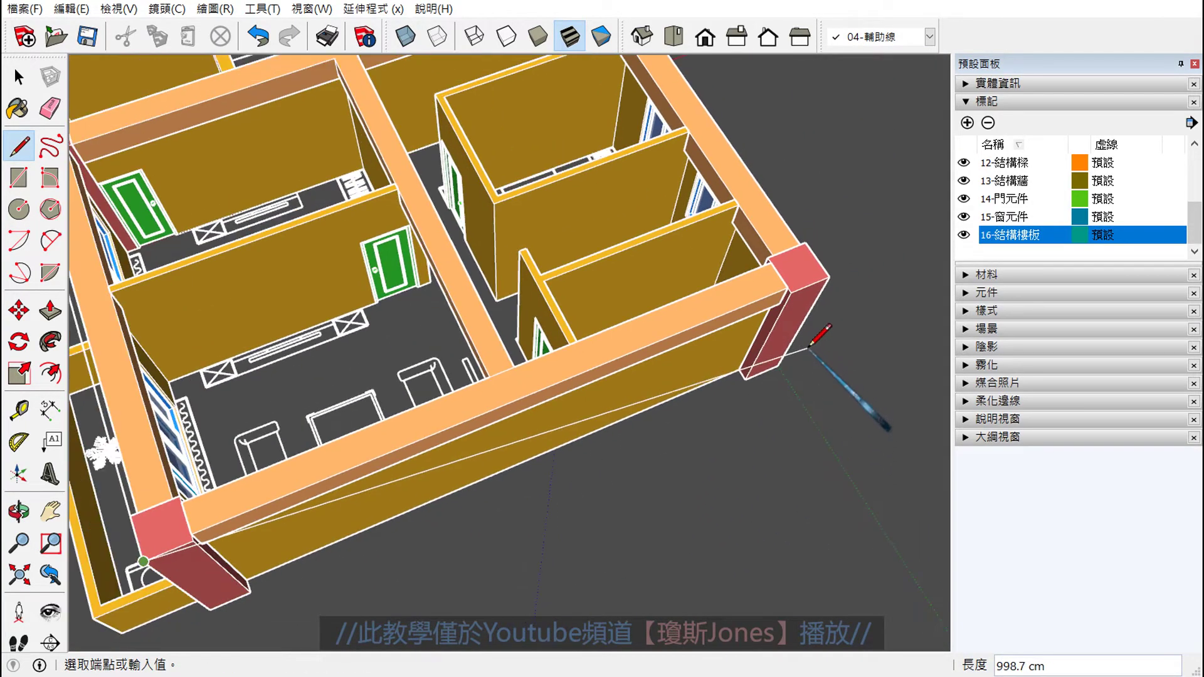
scroll(822, 331, "up", 2)
scroll(841, 275, "up", 2)
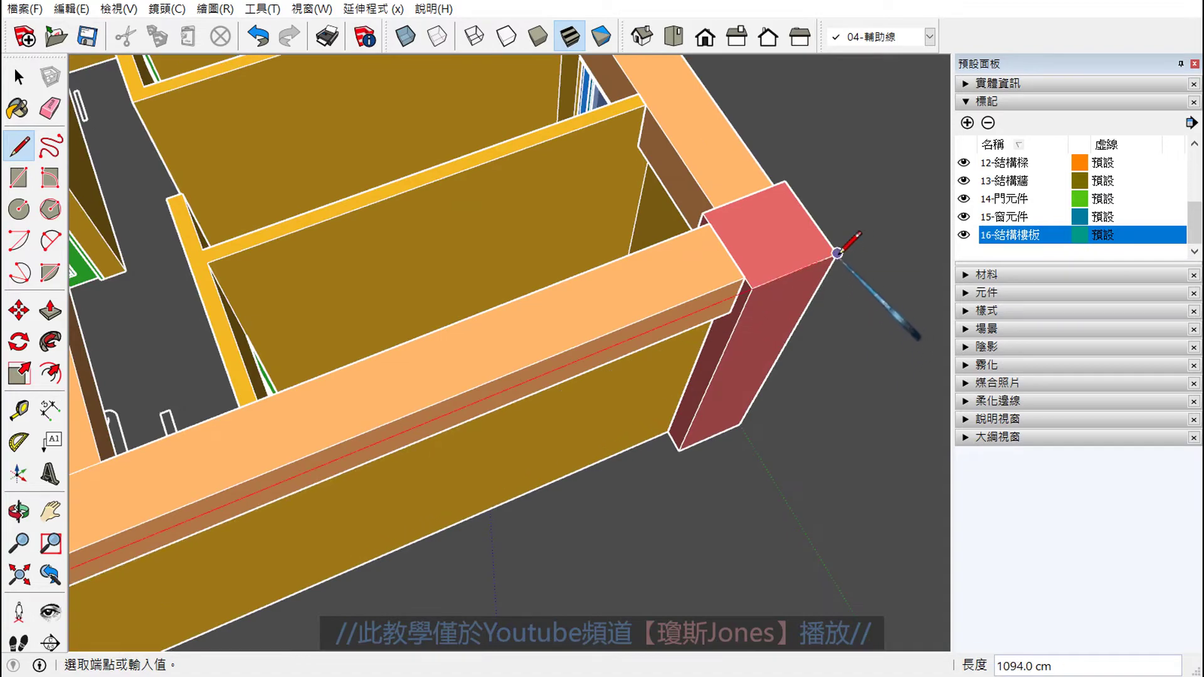
left_click(837, 254)
Step: Close the outline at the last pillar corner to form the roof face
mouse_move(846, 349)
middle_mouse_down()
mouse_move(529, 450)
mouse_move(596, 457)
middle_mouse_up()
scroll(529, 450, "down", 2)
scroll(680, 439, "up", 2)
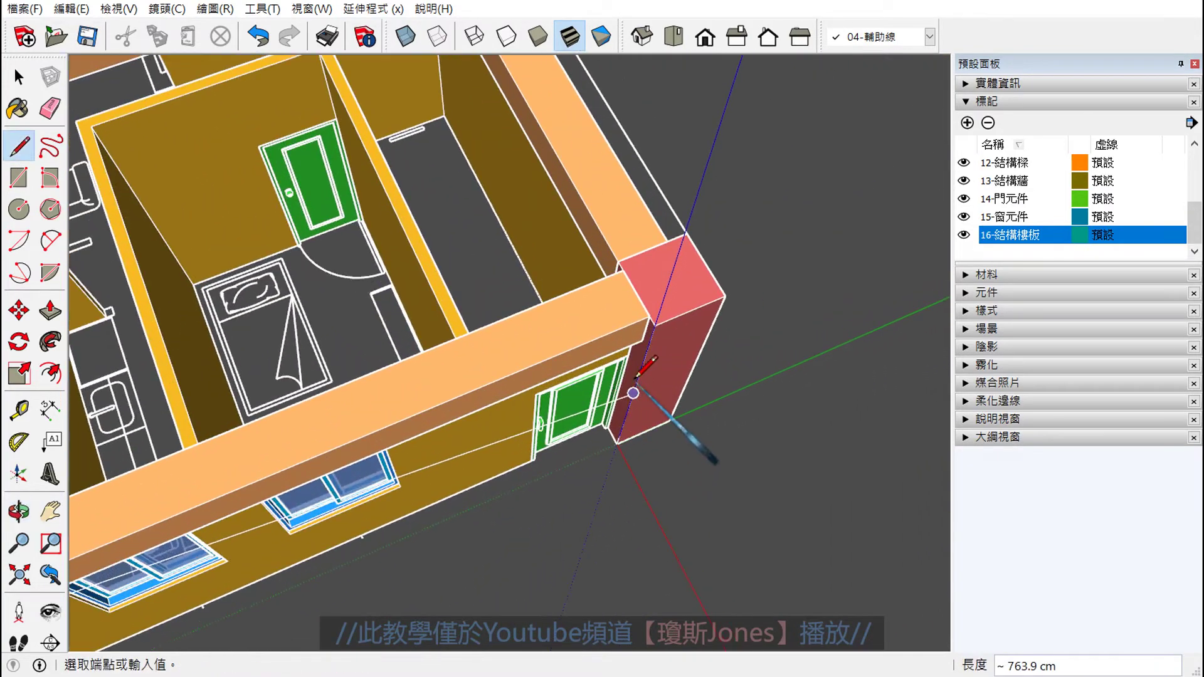
scroll(636, 384, "up", 2)
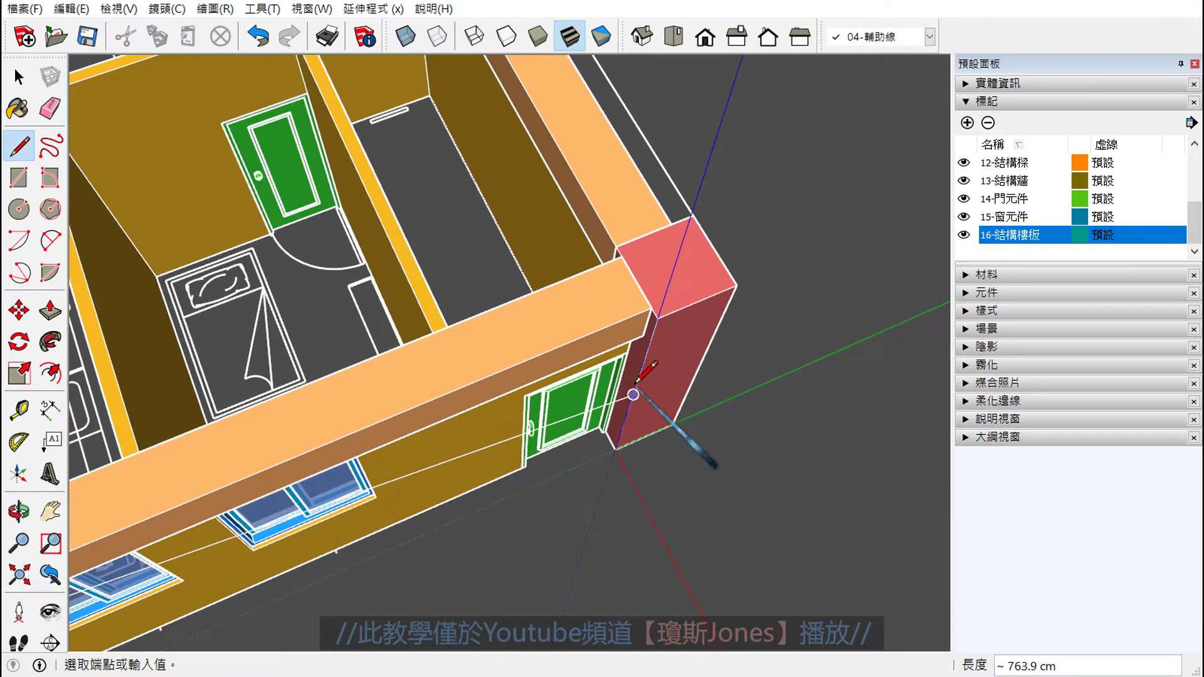
left_click(737, 285)
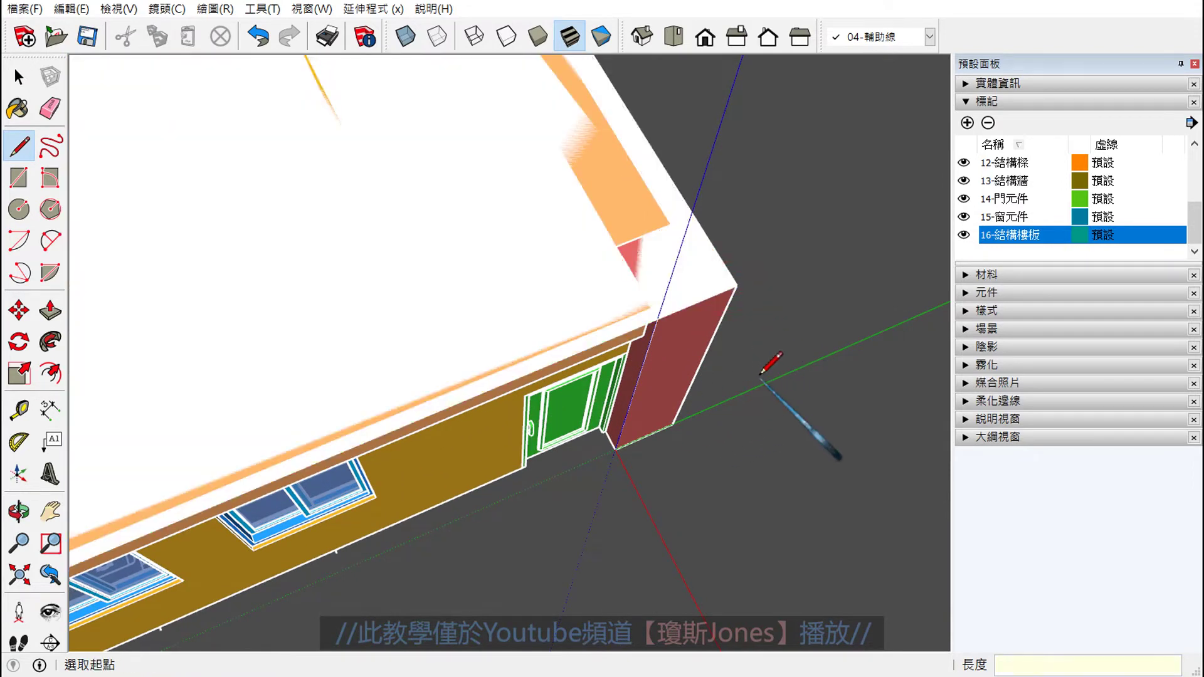
Step: Leave the Line tool and orbit to a top-down view of the roof face
scroll(760, 374, "down", 3)
mouse_move(774, 376)
middle_mouse_down()
mouse_move(778, 403)
mouse_move(725, 439)
mouse_move(671, 441)
mouse_move(763, 376)
middle_mouse_up()
key("space")
scroll(693, 430, "up", 3)
mouse_move(693, 430)
middle_mouse_down()
mouse_move(654, 390)
mouse_move(662, 398)
middle_mouse_up()
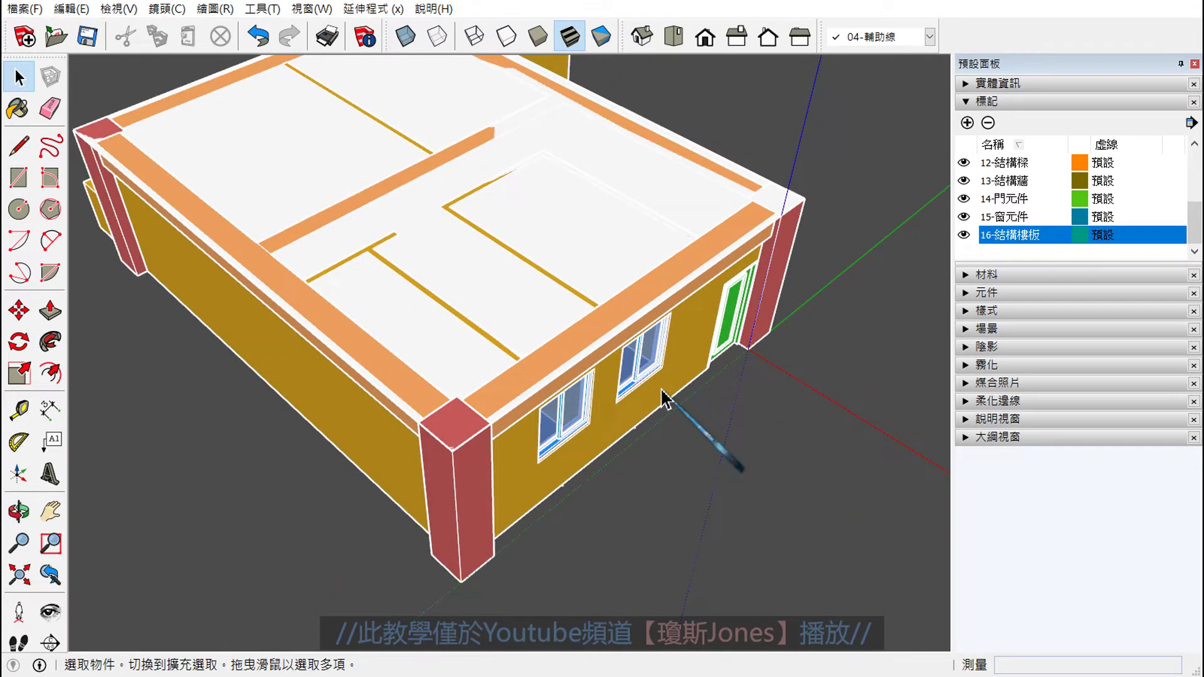
middle_click_drag(662, 398, 685, 483)
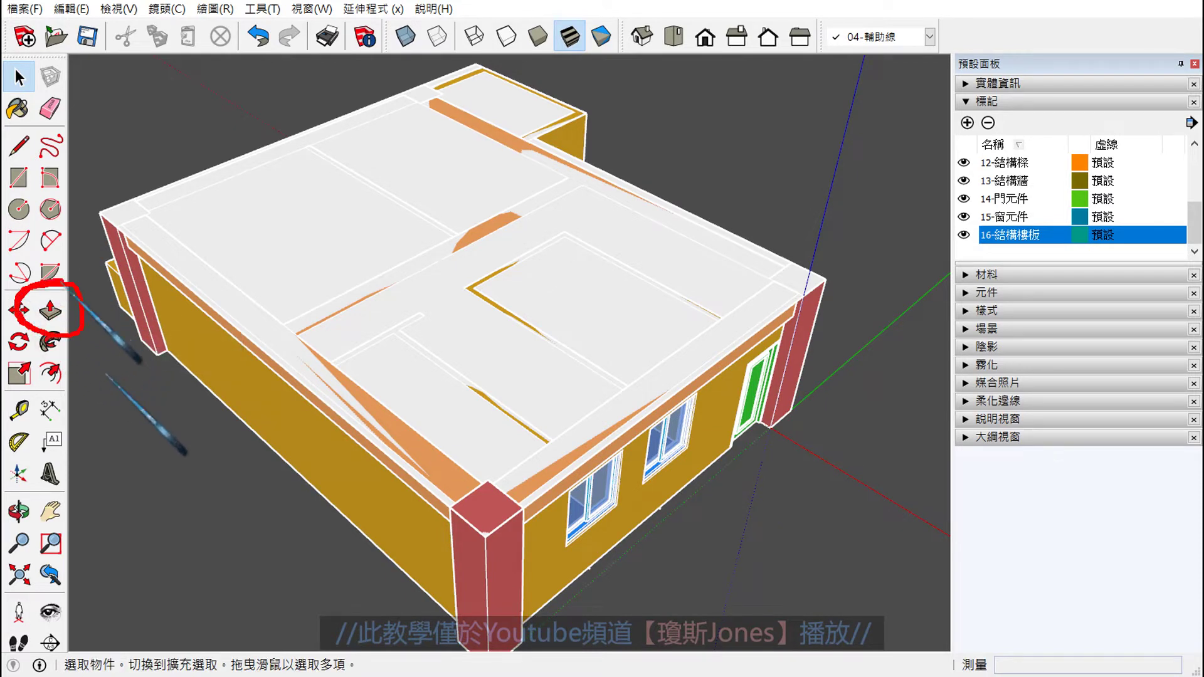
Step: Push/pull the roof face up 17 cm into a slab
left_click(50, 310)
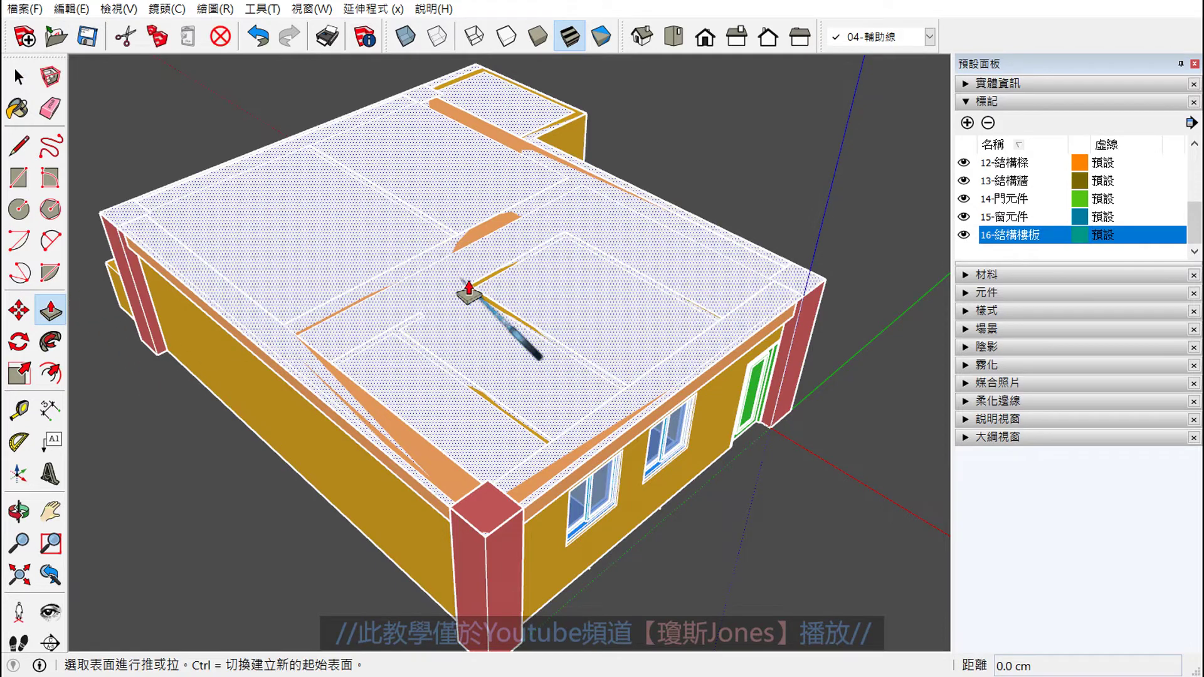
left_click_drag(485, 338, 481, 251)
type("17")
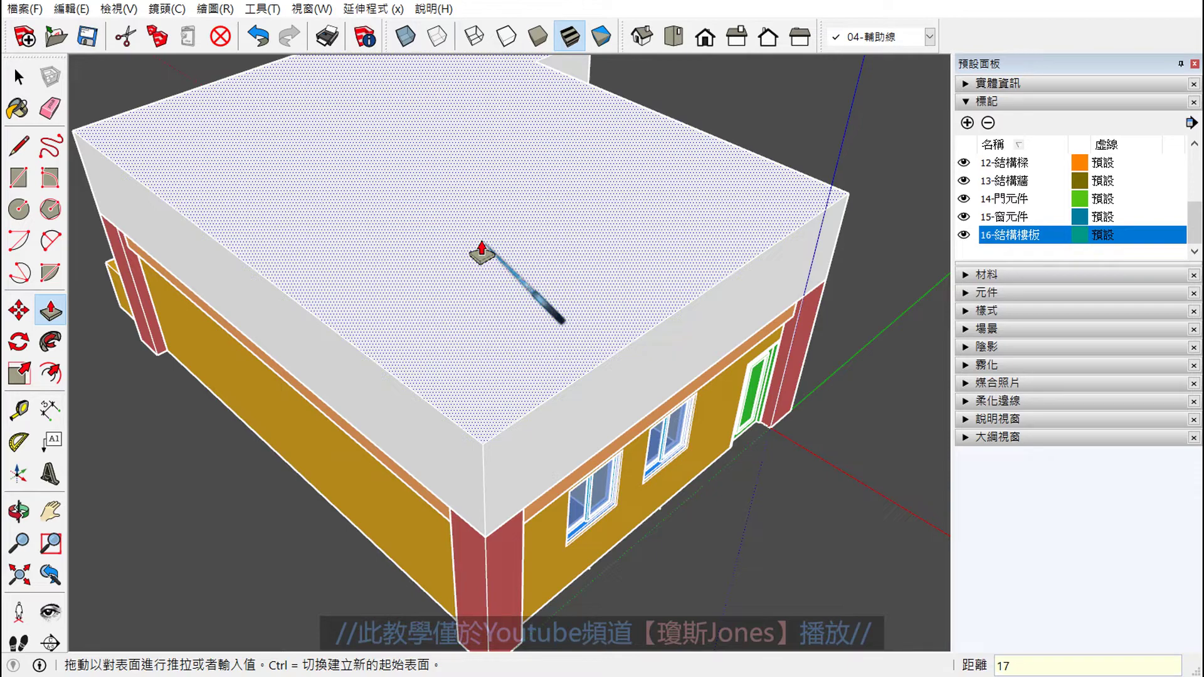
key("Return")
scroll(482, 250, "down", 3)
Step: Orbit around to inspect the walls under the slab and the whole building
middle_click_drag(491, 287, 564, 395)
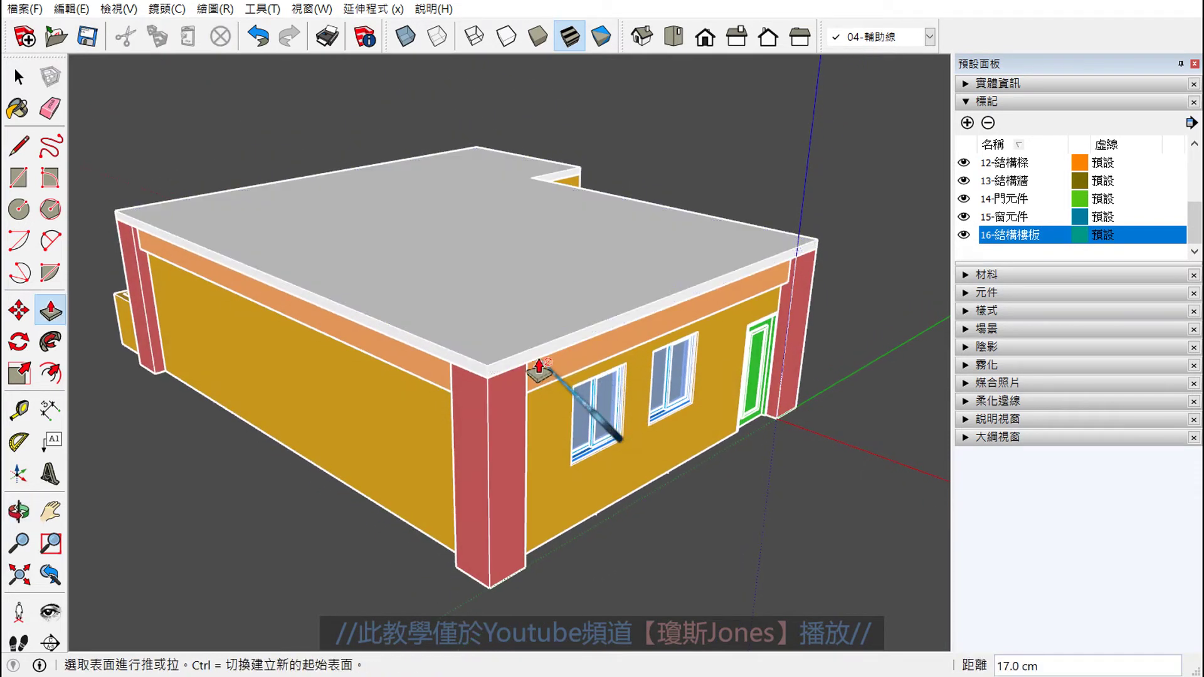
scroll(539, 369, "up", 3)
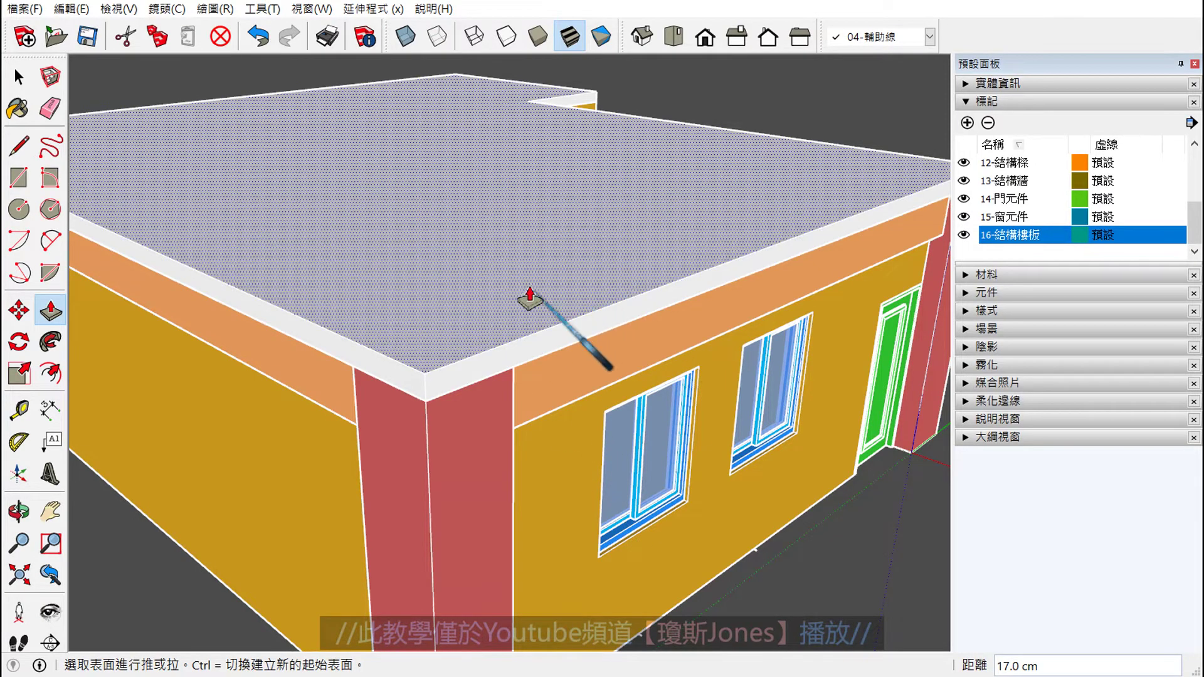
middle_click_drag(530, 298, 451, 377)
scroll(484, 336, "down", 2)
scroll(505, 349, "down", 2)
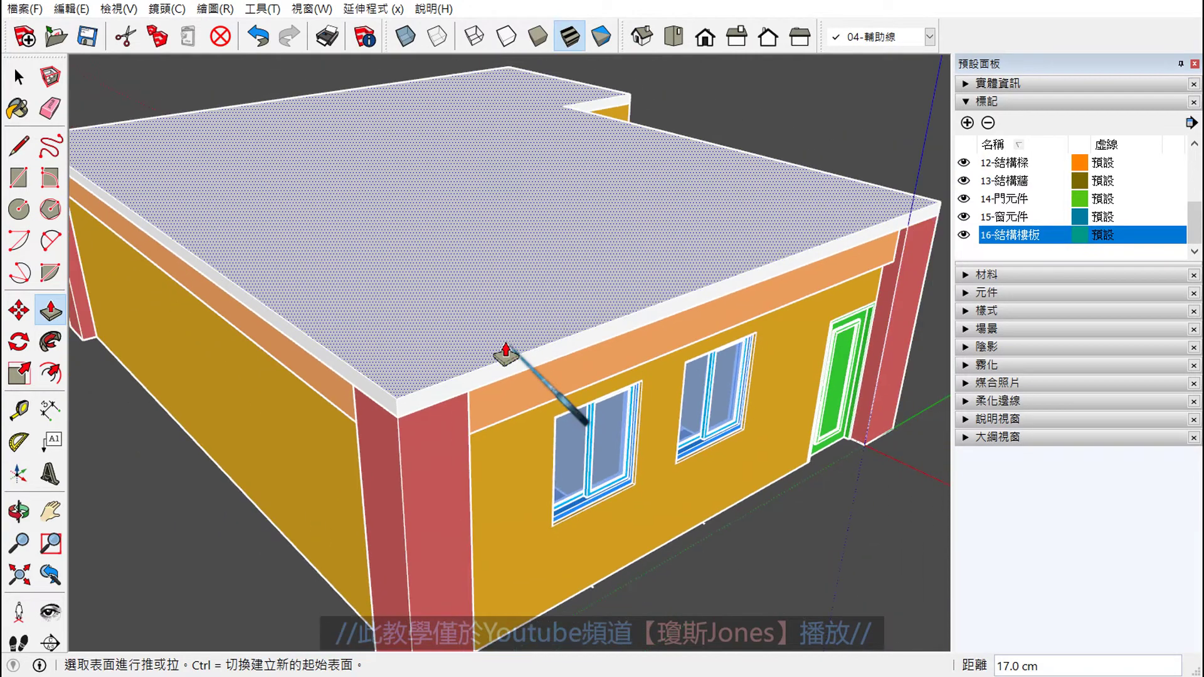
scroll(530, 361, "down", 1)
scroll(530, 359, "down", 1)
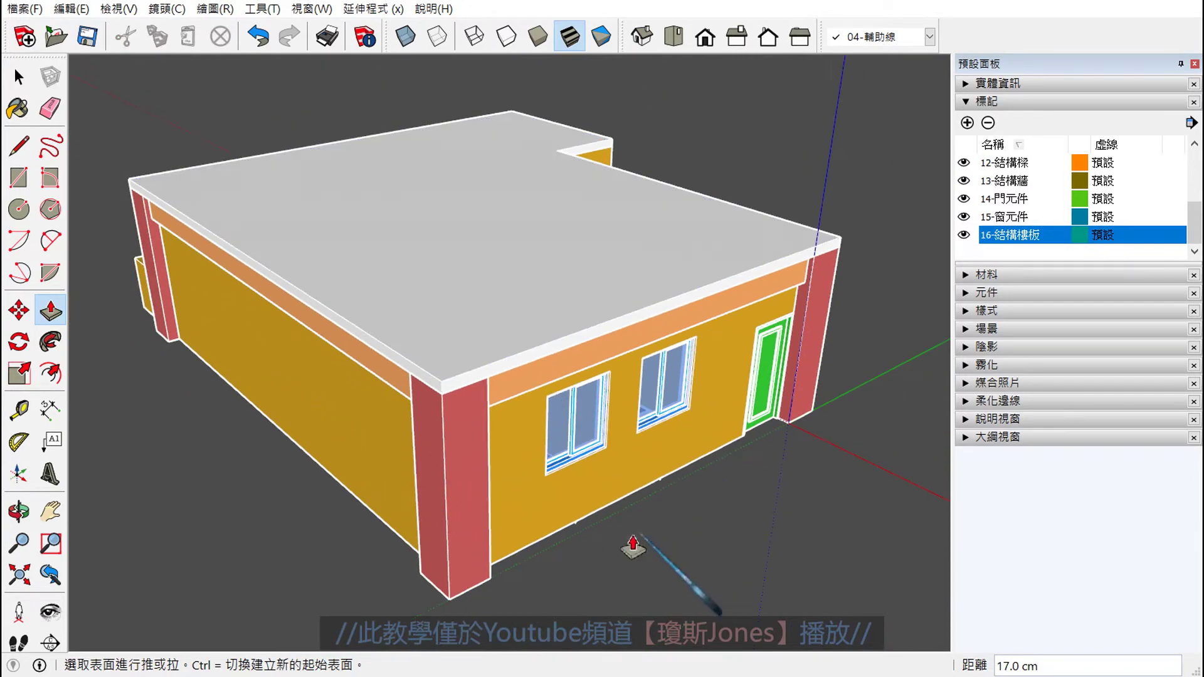
scroll(660, 536, "up", 1)
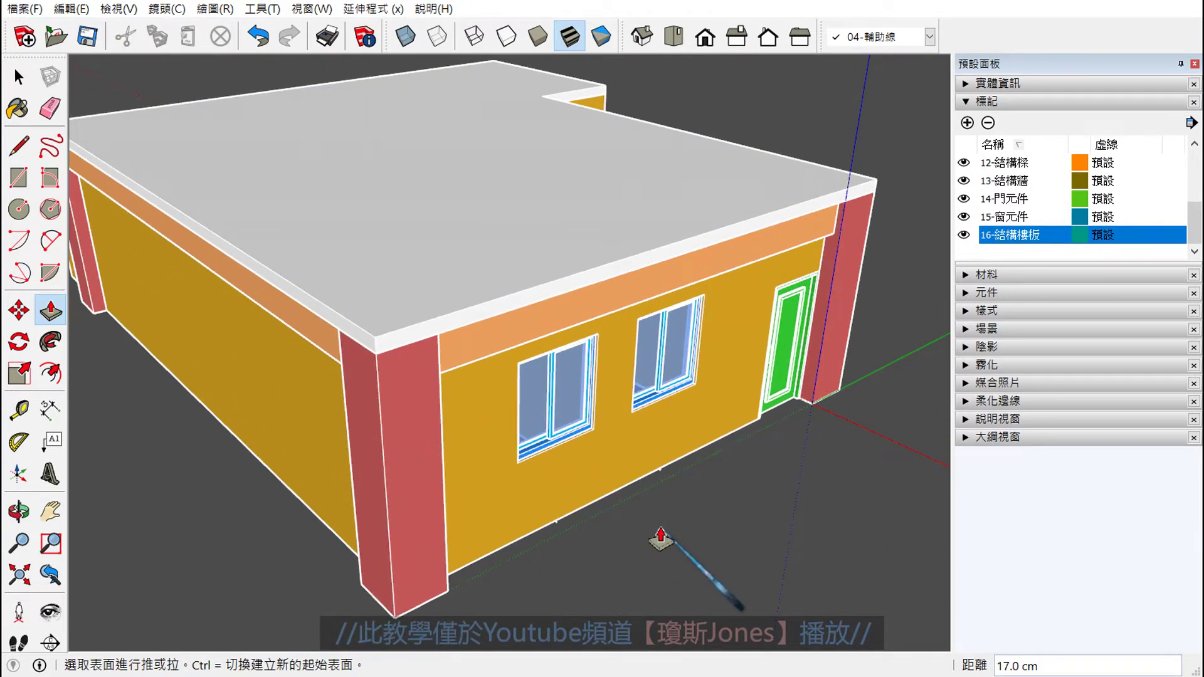
key("space")
Step: Orbit and zoom around to the balcony-side wall between the two windows
scroll(660, 536, "down", 1)
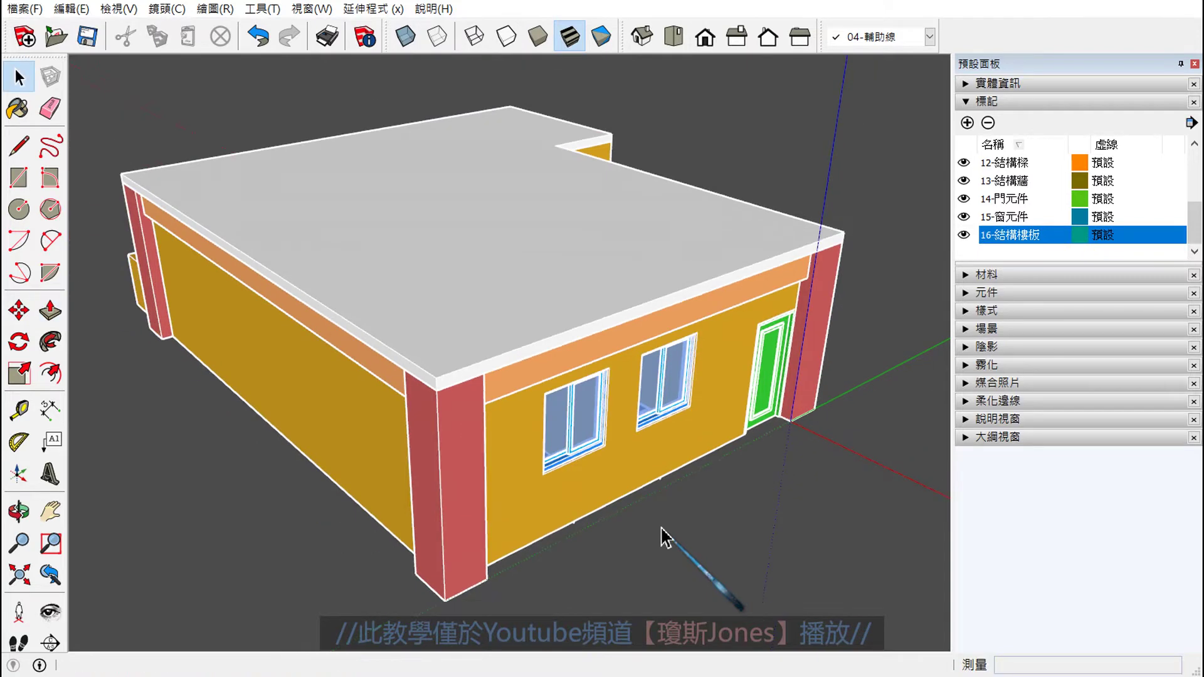
mouse_move(279, 419)
middle_mouse_down()
mouse_move(295, 397)
mouse_move(349, 430)
mouse_move(424, 408)
mouse_move(439, 471)
mouse_move(255, 510)
mouse_move(263, 484)
mouse_move(196, 349)
mouse_move(343, 527)
mouse_move(312, 312)
middle_mouse_up()
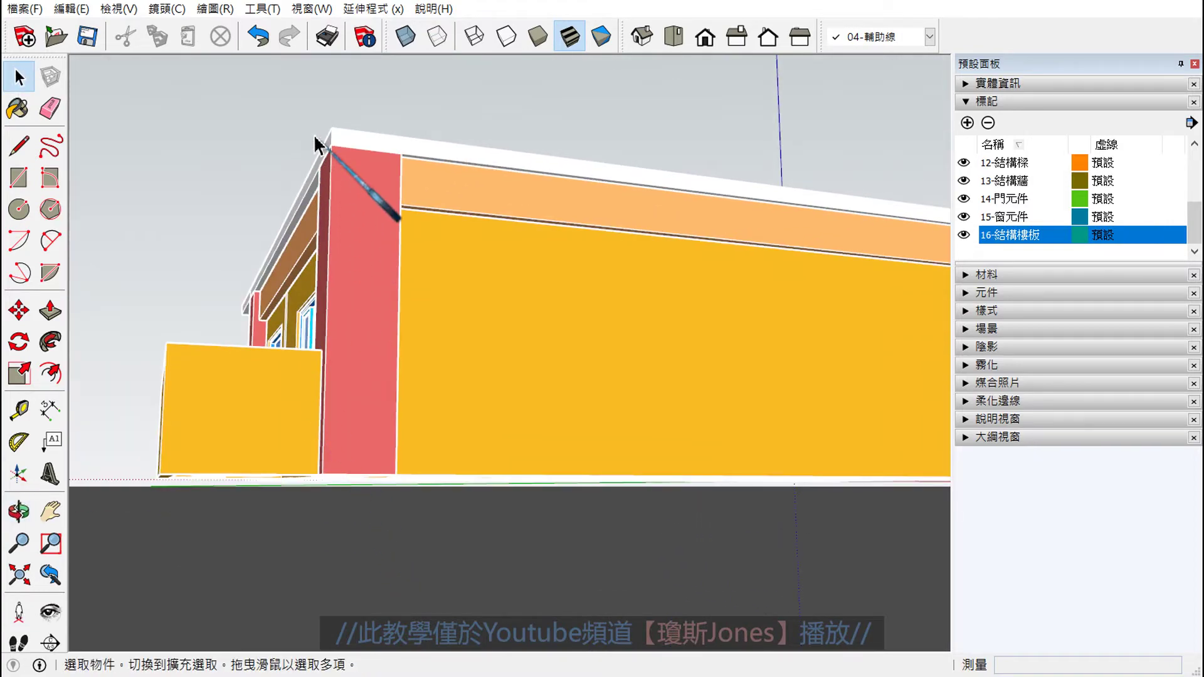
mouse_move(242, 398)
middle_mouse_down()
mouse_move(336, 416)
mouse_move(408, 491)
mouse_move(403, 500)
mouse_move(577, 487)
mouse_move(585, 478)
mouse_move(551, 457)
mouse_move(629, 446)
middle_mouse_up()
middle_click_drag(584, 345, 638, 478)
scroll(636, 476, "up", 2)
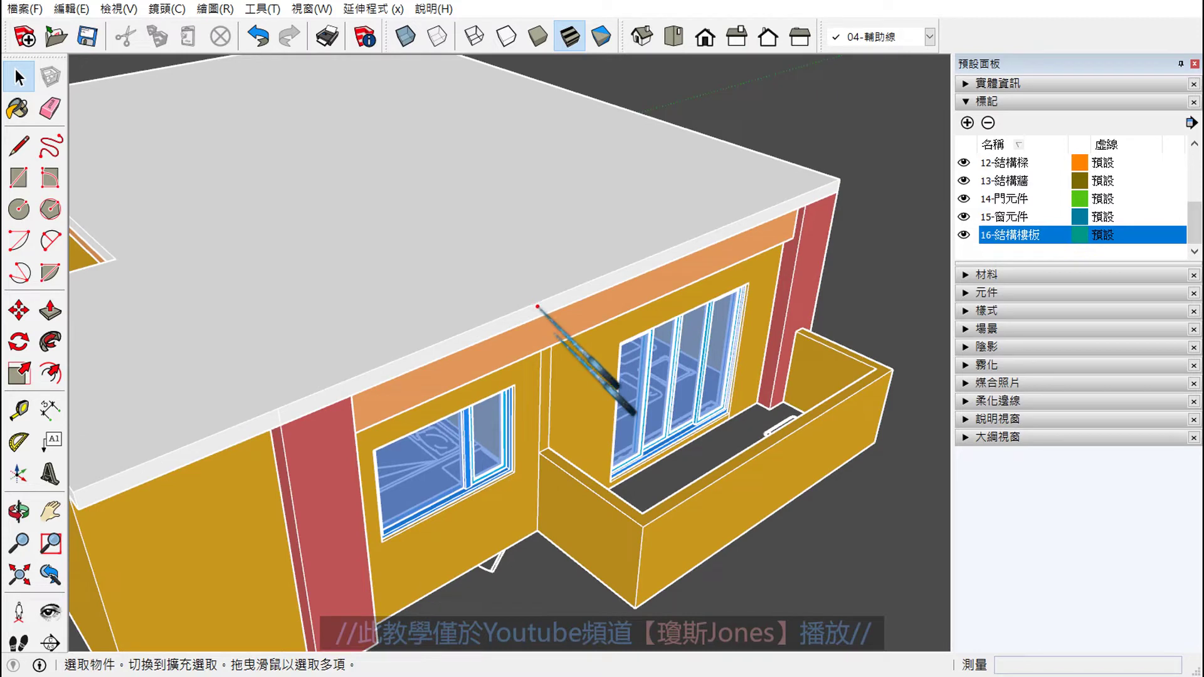
left_click_drag(537, 306, 653, 376)
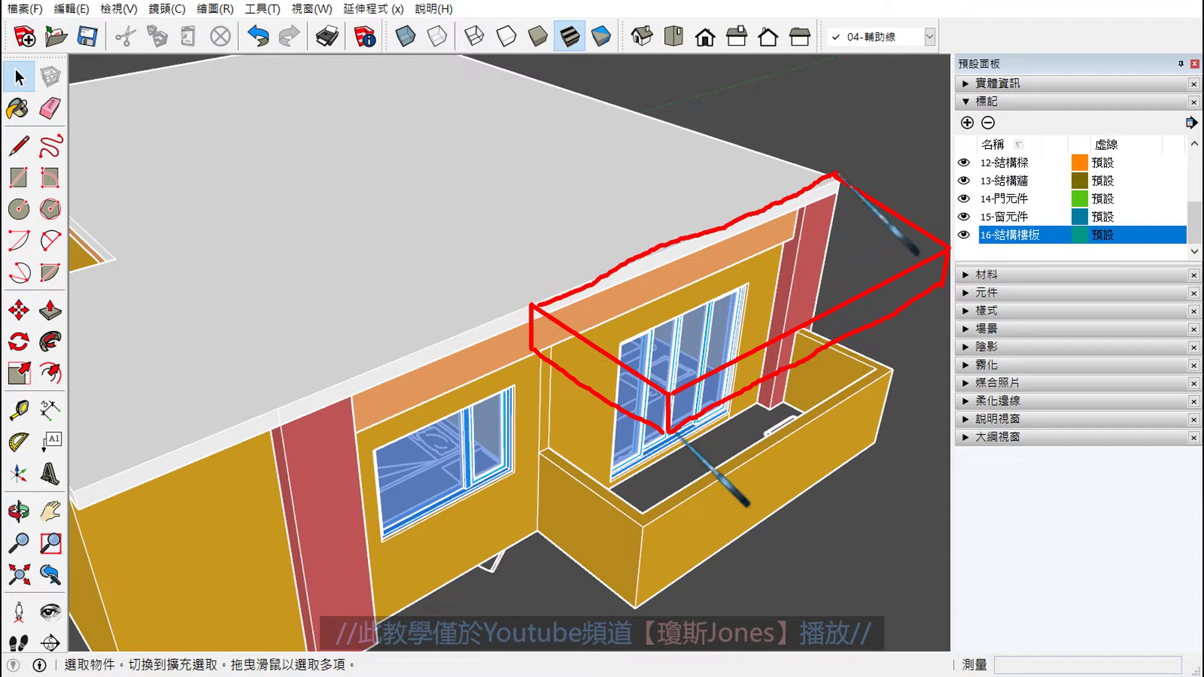
middle_click_drag(646, 417, 458, 404)
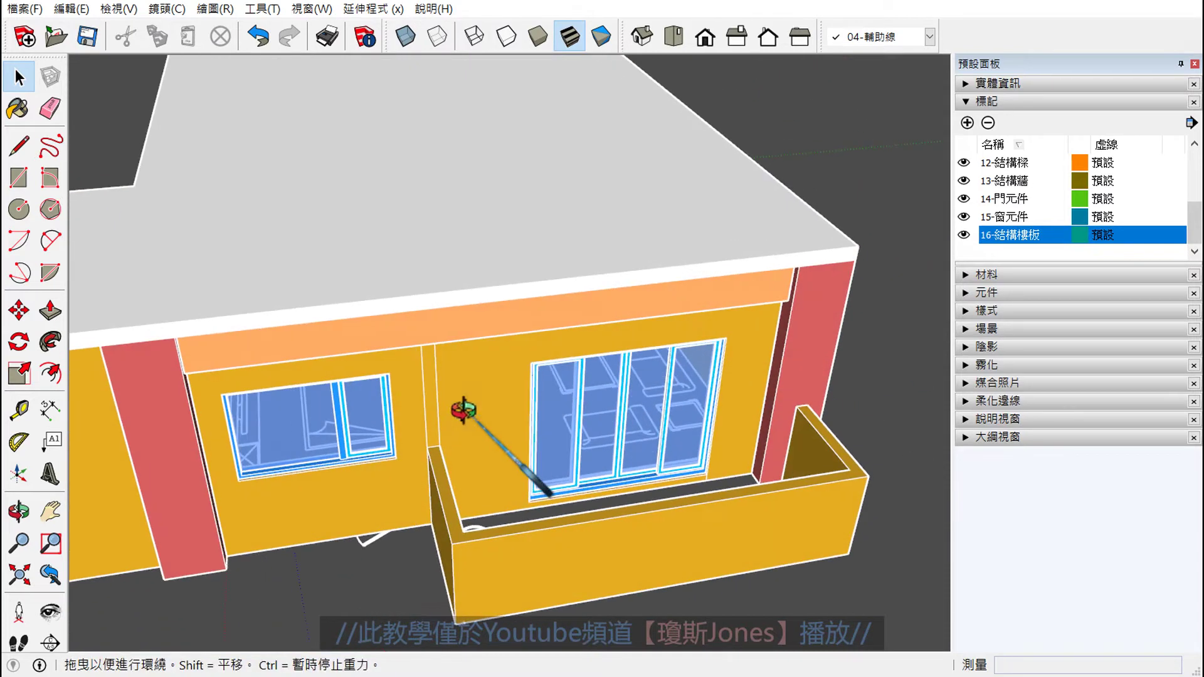
scroll(430, 403, "up", 3)
scroll(414, 313, "up", 2)
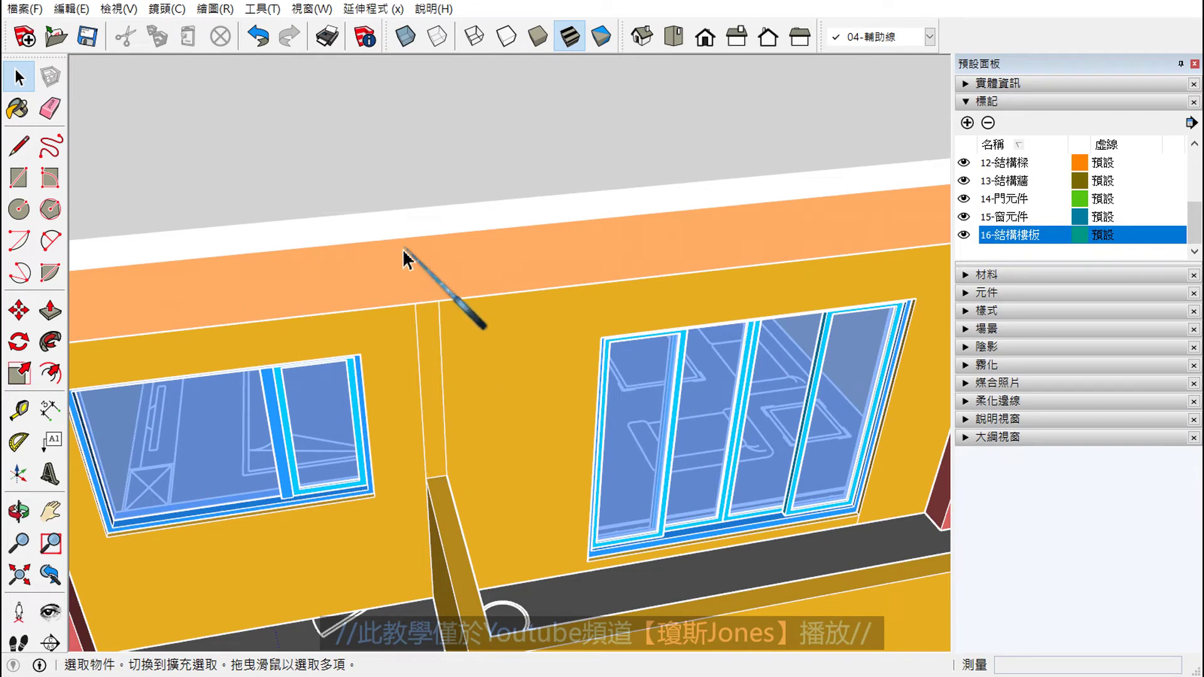
mouse_move(508, 433)
middle_mouse_down()
mouse_move(550, 403)
mouse_move(553, 426)
middle_mouse_up()
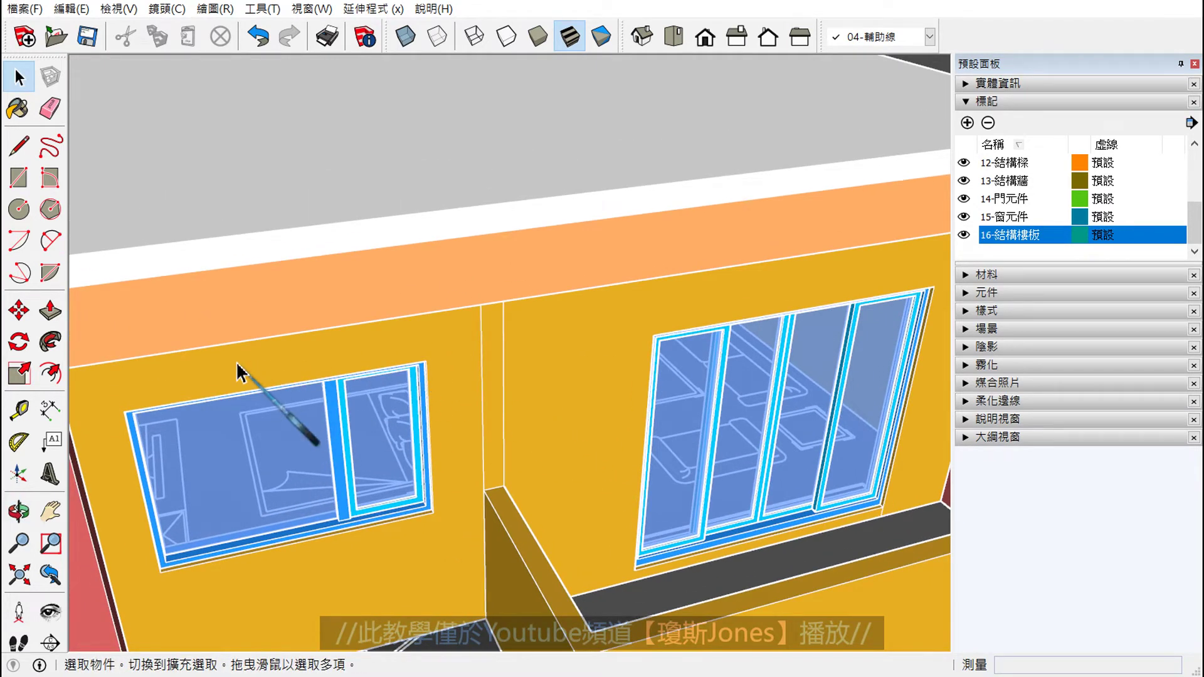
Step: Start a Tape Measure guide from the wall edge, then cancel it
left_click(22, 414)
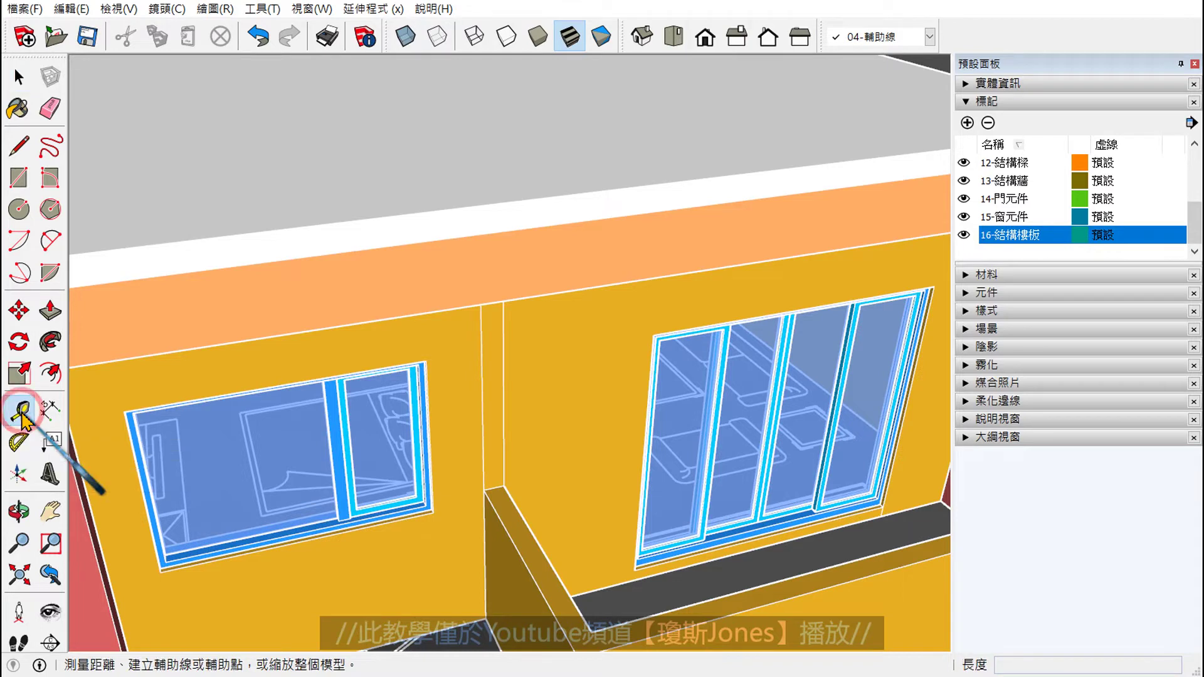
scroll(491, 313, "up", 2)
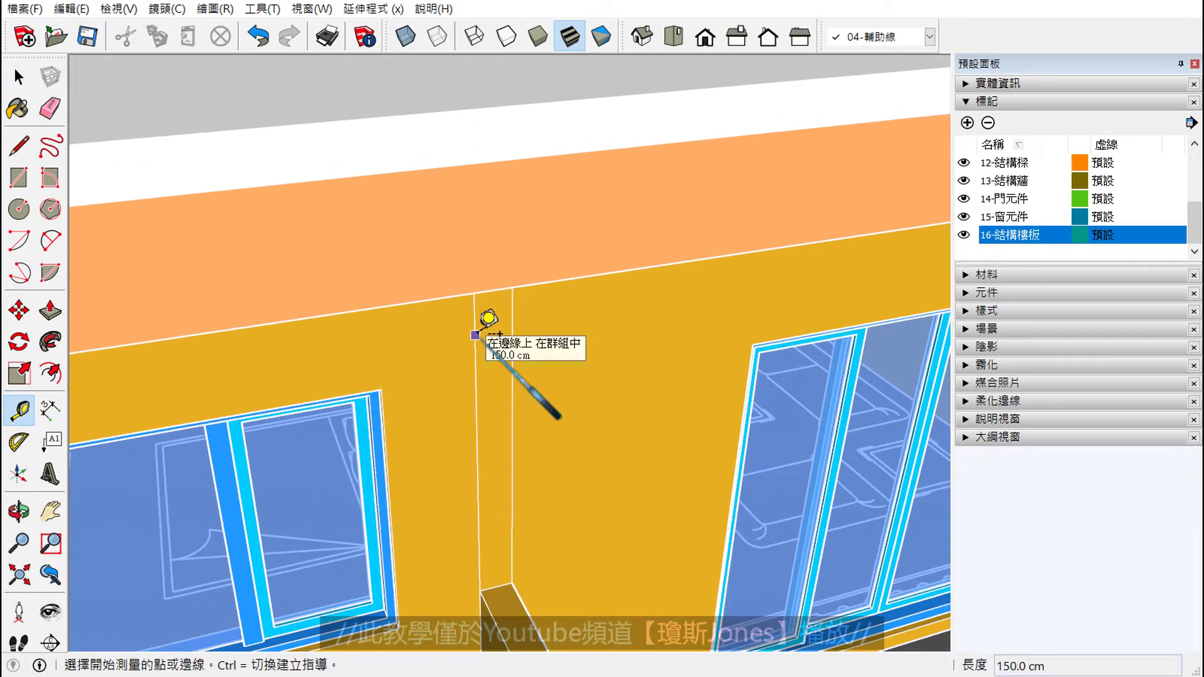
left_click(475, 335)
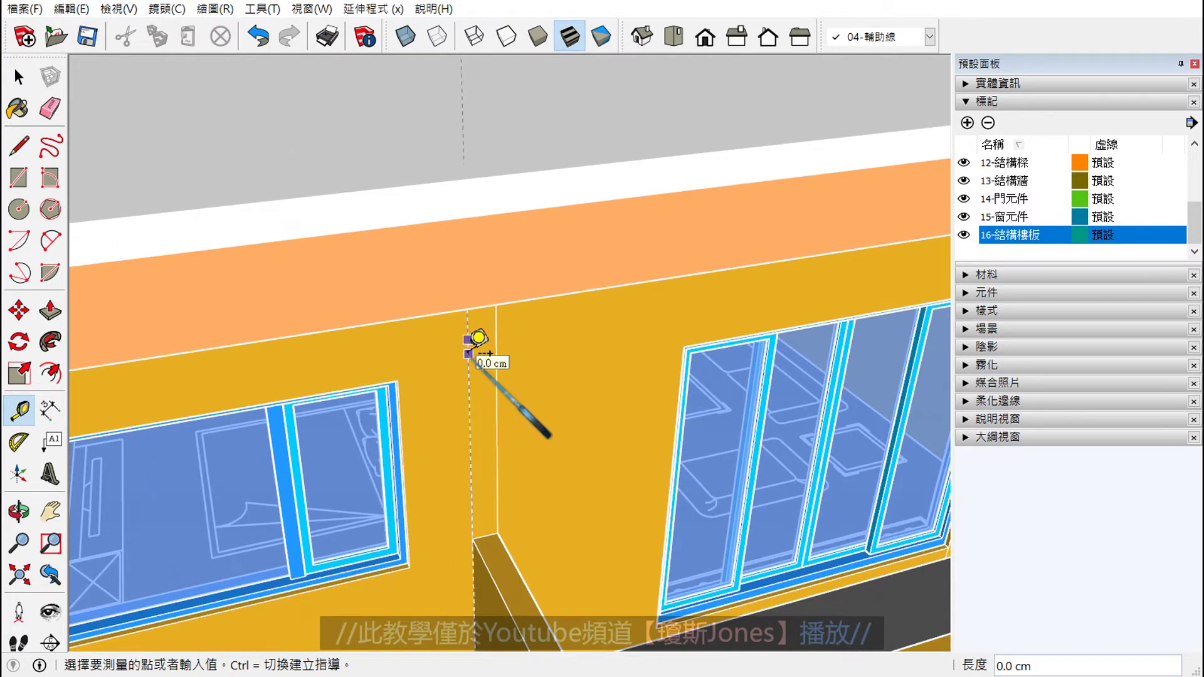
mouse_move(478, 345)
middle_mouse_down()
mouse_move(545, 355)
mouse_move(623, 345)
middle_mouse_up()
scroll(624, 270, "up", 2)
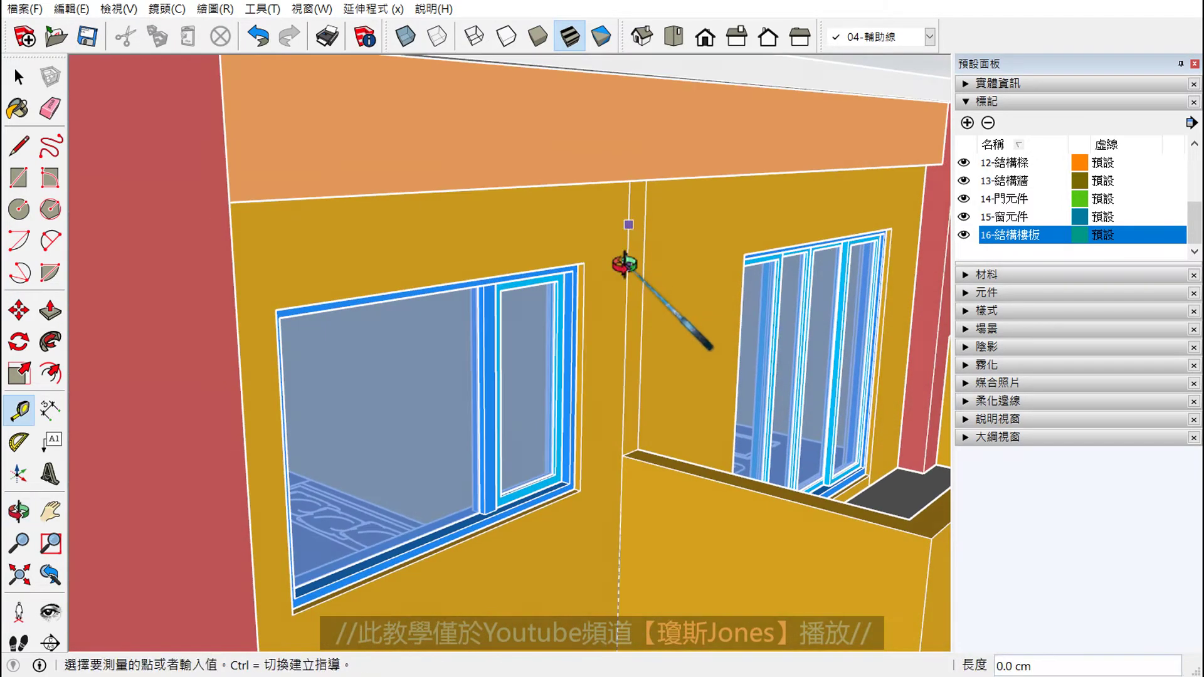
scroll(652, 179, "up", 2)
scroll(624, 336, "up", 2)
scroll(645, 242, "up", 2)
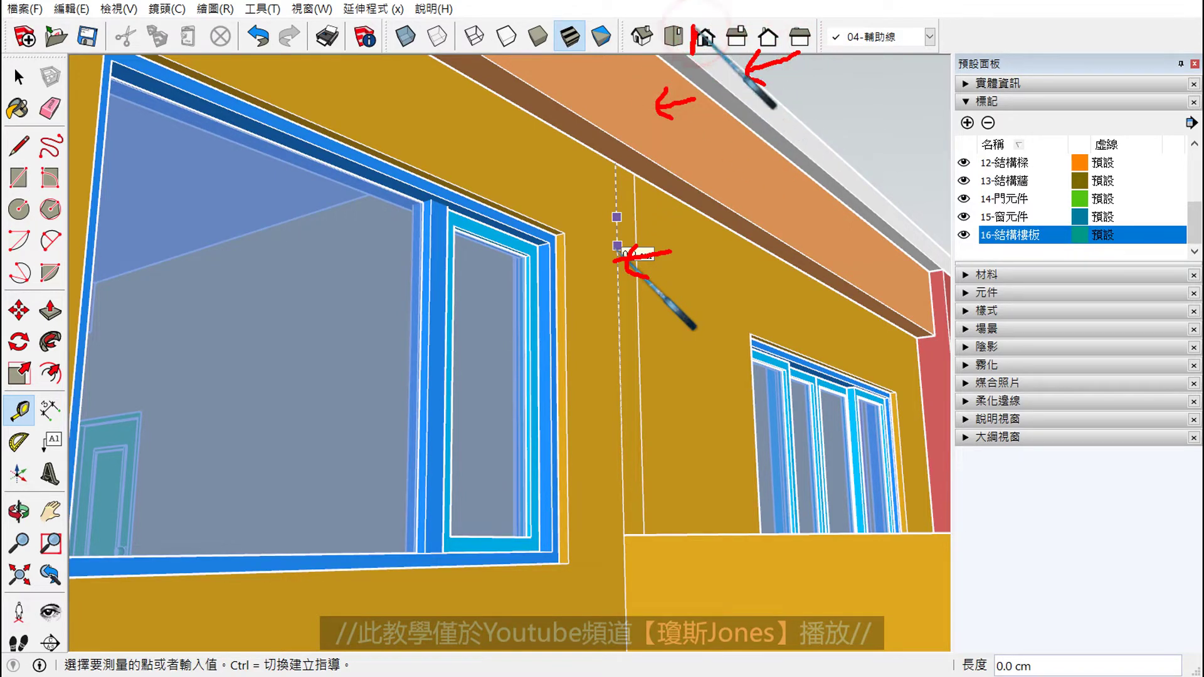
scroll(686, 248, "down", 3)
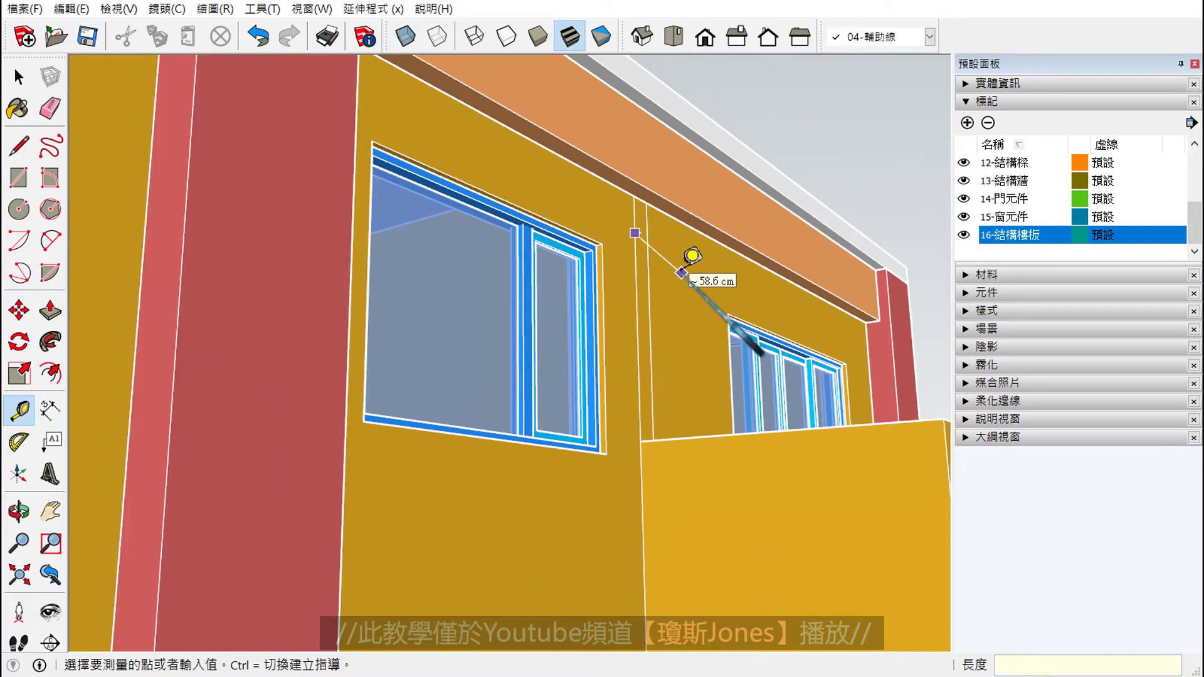
key("space")
Step: Reactivate Tape Measure and orbit toward the roof slab's outer corner
mouse_move(685, 277)
middle_mouse_down()
mouse_move(491, 422)
mouse_move(580, 395)
mouse_move(602, 454)
mouse_move(461, 424)
middle_mouse_up()
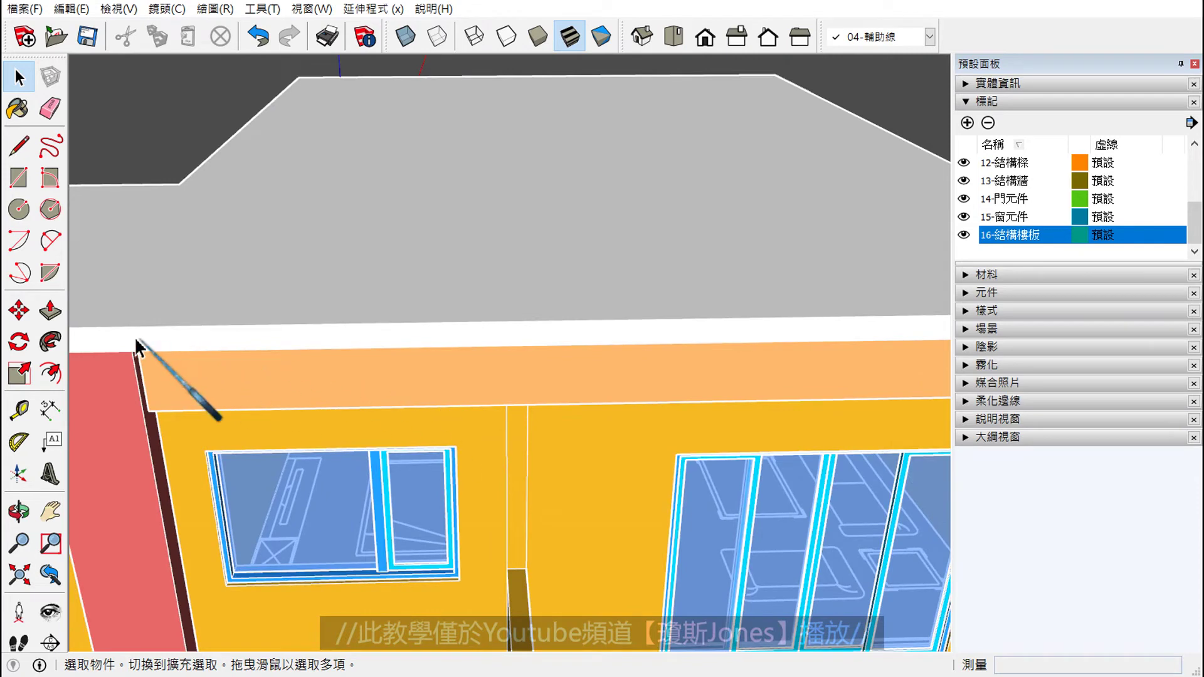
left_click(19, 510)
left_click_drag(255, 384, 463, 369, "shift")
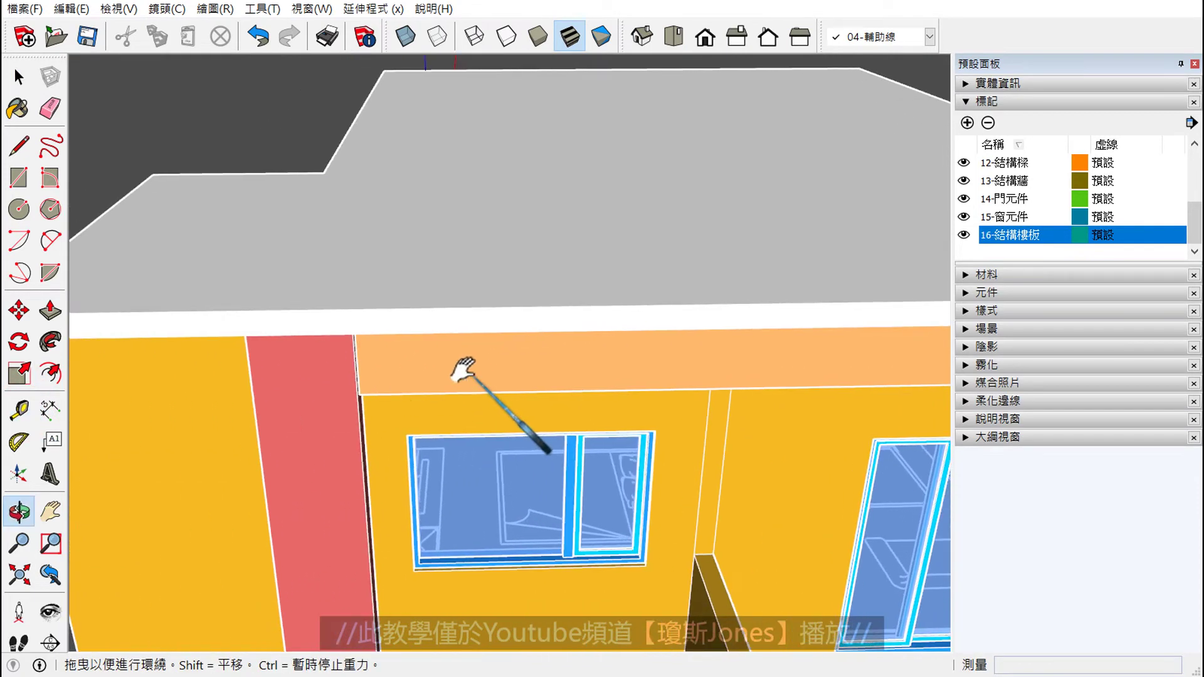
key("t")
scroll(461, 316, "up", 3)
scroll(460, 308, "up", 3)
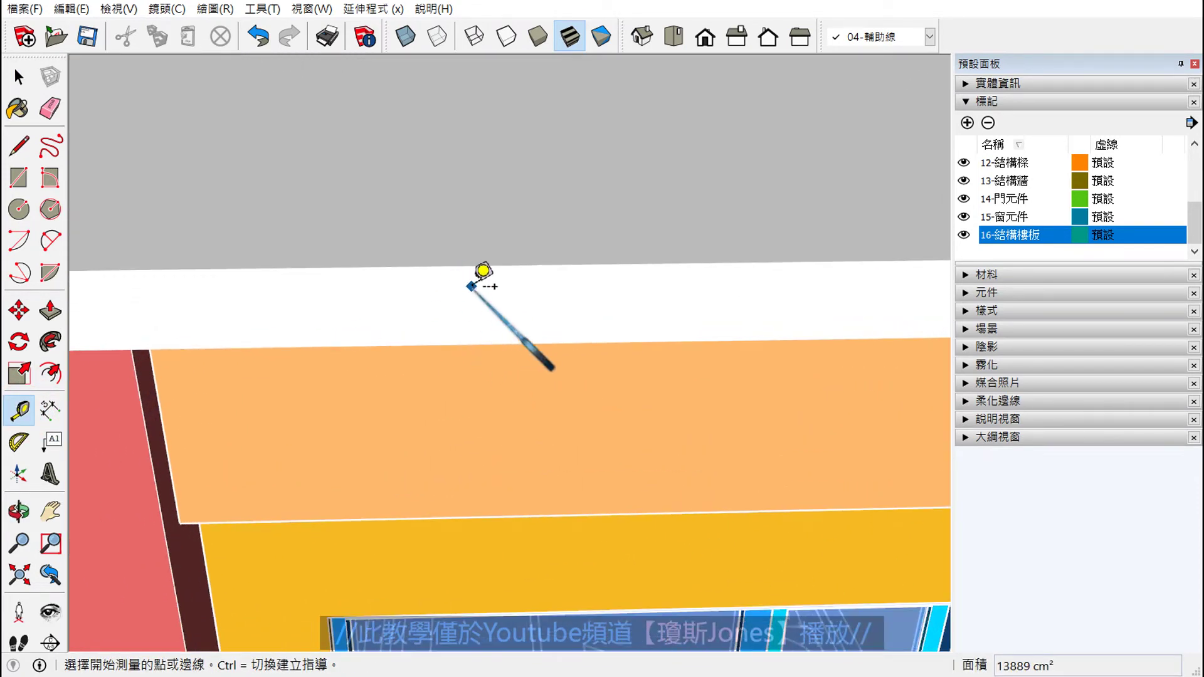
scroll(467, 295, "down", 3)
scroll(539, 339, "down", 2)
middle_click_drag(546, 344, 330, 370)
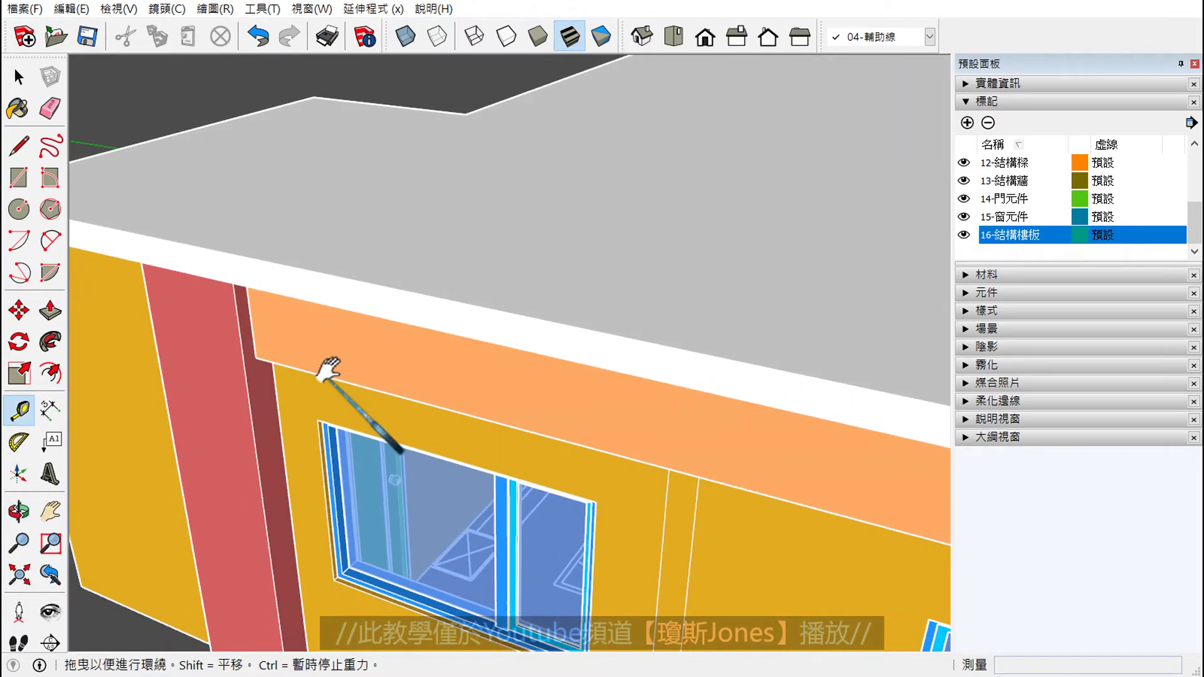
scroll(534, 408, "down", 3)
mouse_move(534, 408)
middle_mouse_down()
mouse_move(156, 271)
mouse_move(155, 288)
mouse_move(205, 323)
middle_mouse_up()
scroll(151, 251, "up", 3)
scroll(251, 320, "down", 2)
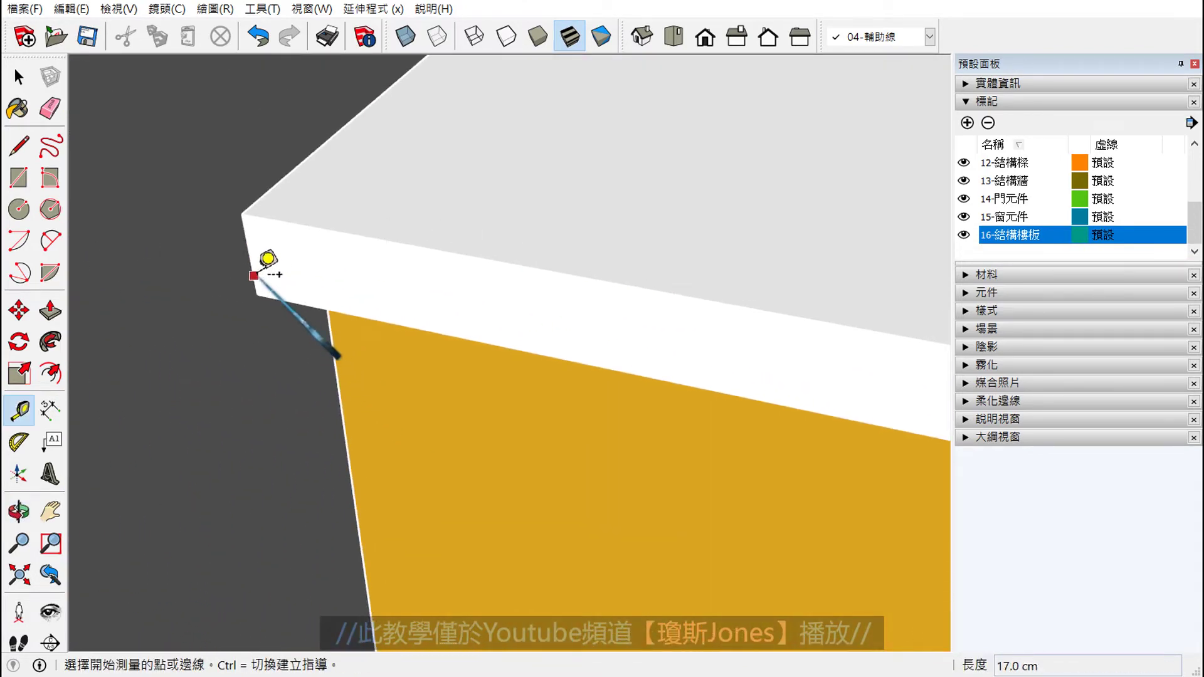
scroll(253, 276, "up", 1)
scroll(253, 276, "up", 1)
Step: Measure from the roof slab's corner along the beam's top edge to 486.0 cm
left_click(253, 276)
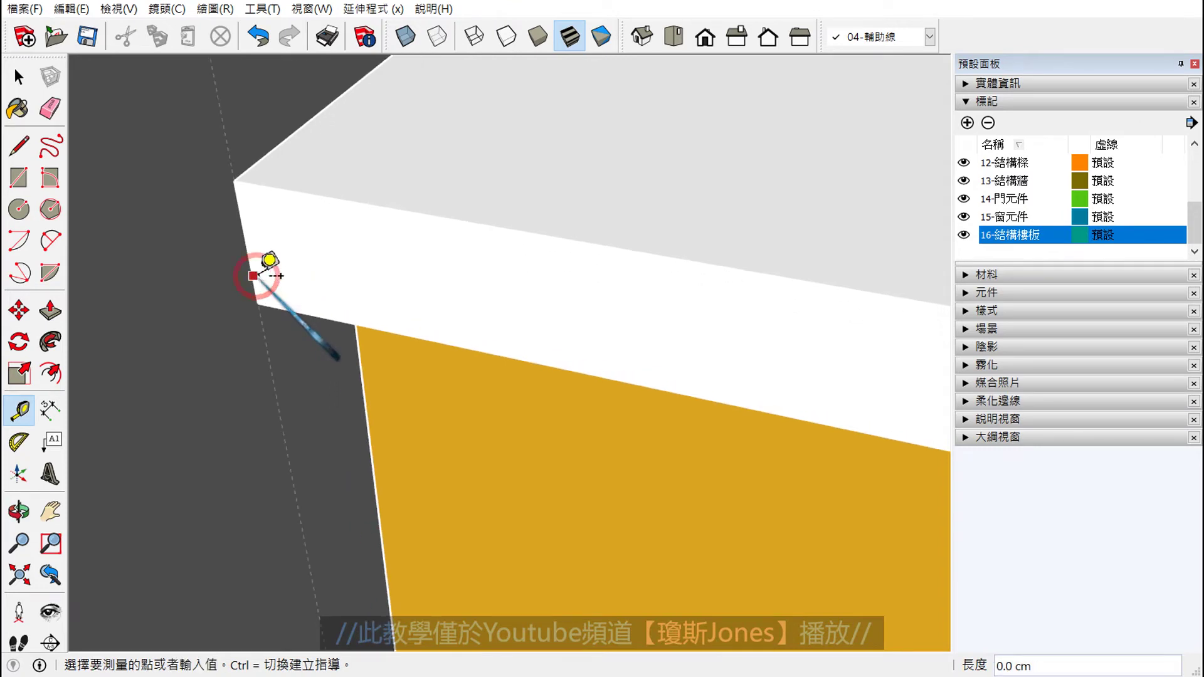
scroll(321, 271, "down", 1)
scroll(338, 274, "down", 1)
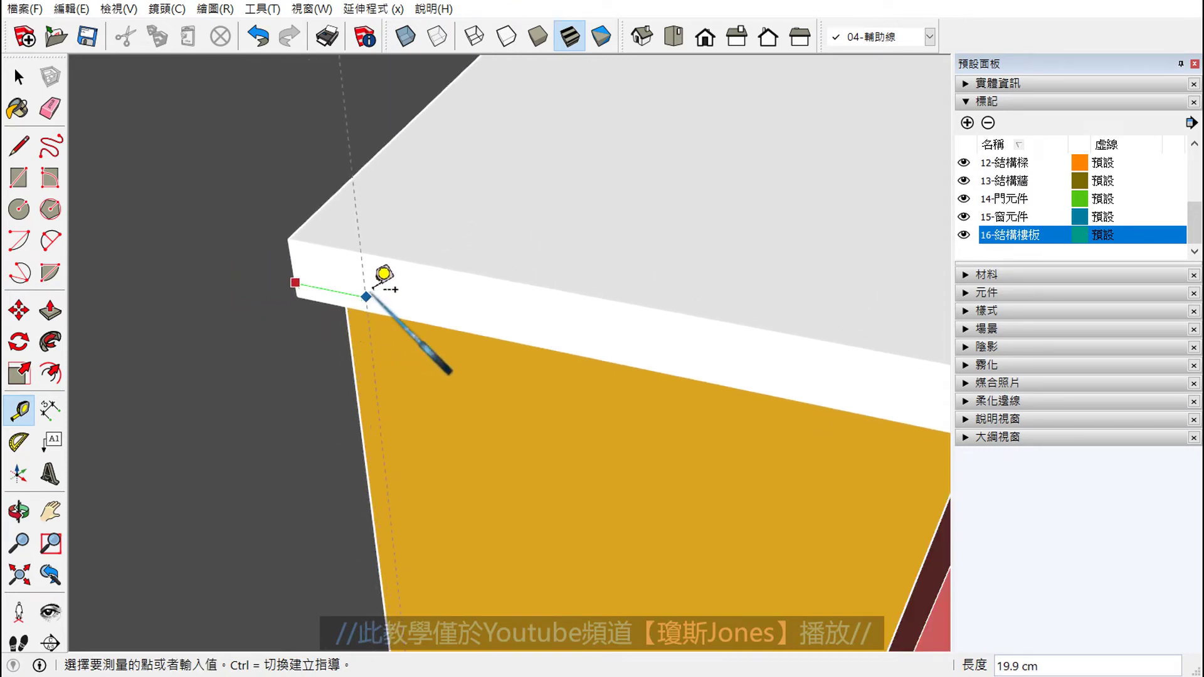
scroll(384, 274, "down", 1)
scroll(420, 279, "down", 1)
middle_click_drag(483, 309, 206, 287, "shift")
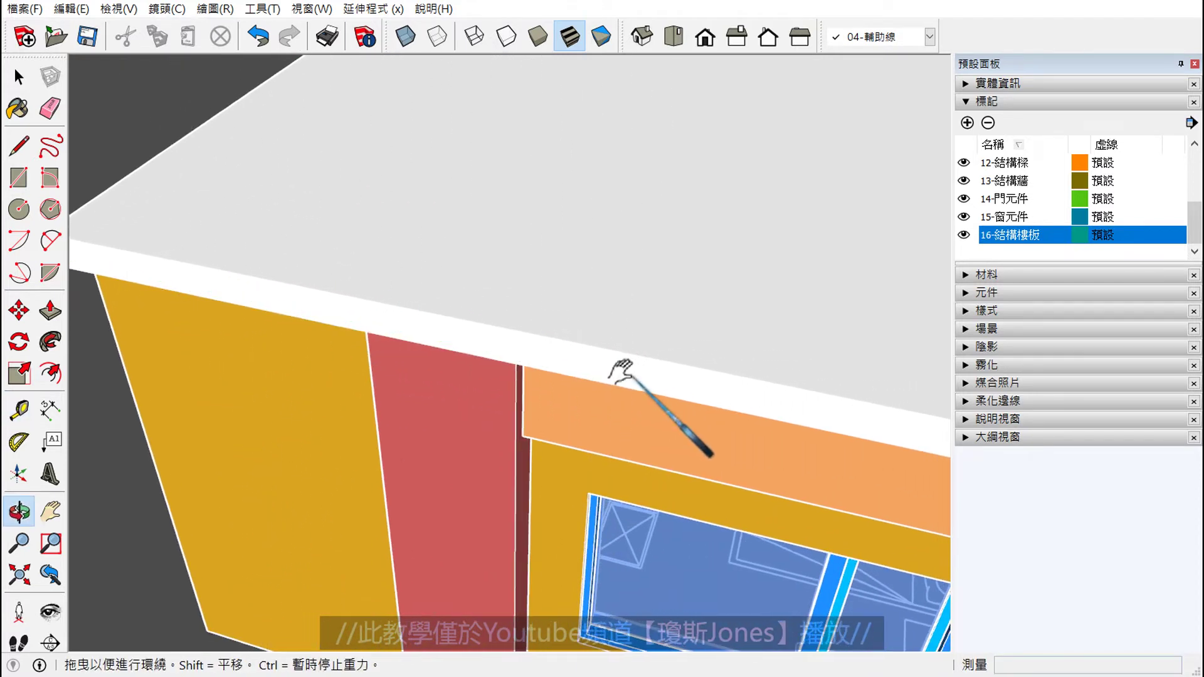
middle_click_drag(619, 376, 309, 277, "shift")
middle_click_drag(511, 317, 269, 255, "shift")
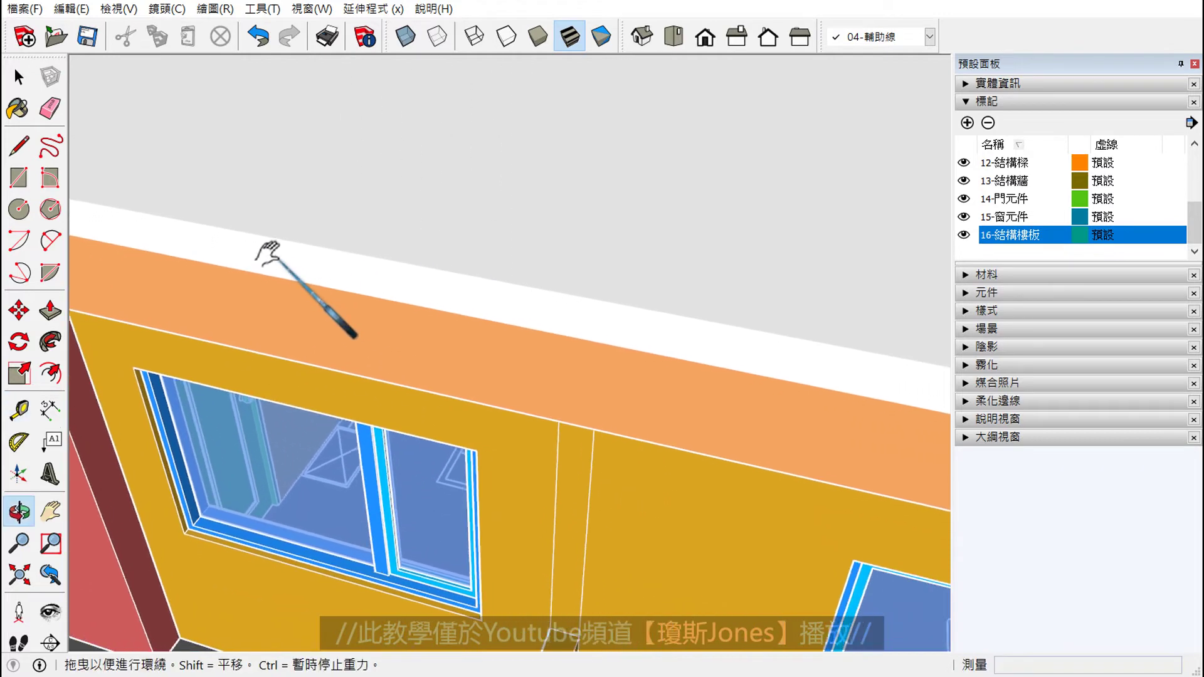
scroll(367, 254, "down", 1)
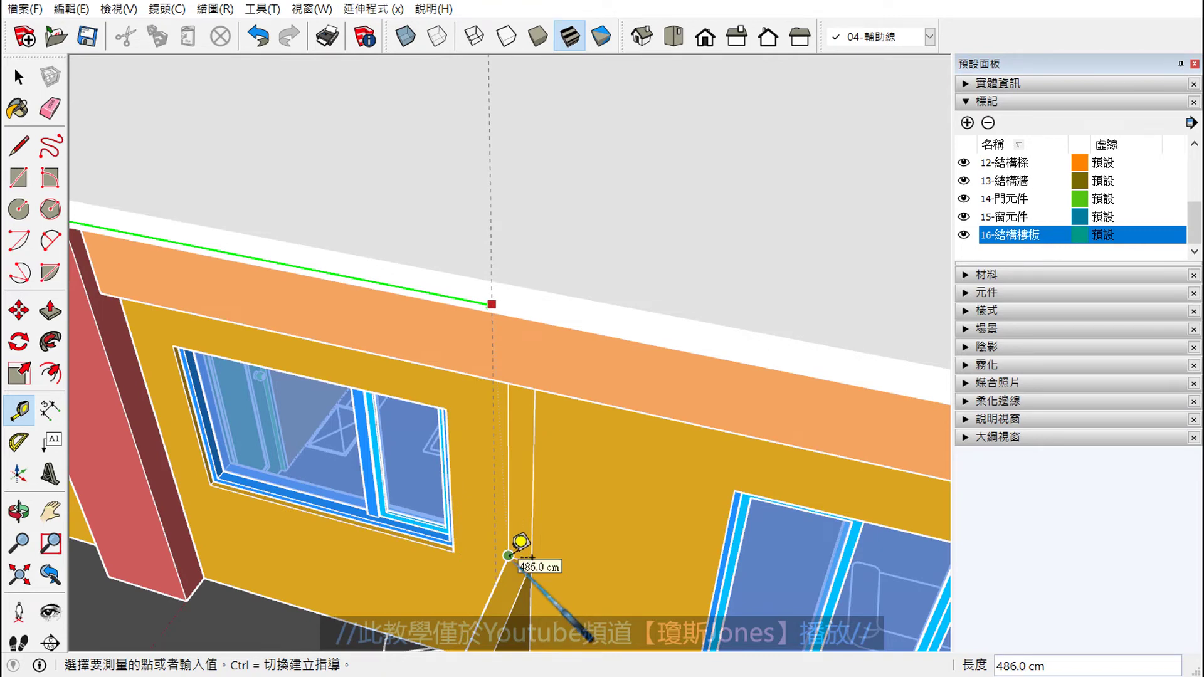
Step: Orbit to a wide view of the beam with Tape Measure active
mouse_move(509, 555)
middle_mouse_down()
mouse_move(559, 452)
mouse_move(643, 442)
middle_mouse_up()
mouse_move(643, 442)
left_mouse_down()
mouse_move(438, 422)
mouse_move(328, 366)
mouse_move(251, 366)
mouse_move(226, 350)
mouse_move(204, 272)
left_mouse_up()
key("t")
mouse_move(237, 254)
middle_mouse_down()
mouse_move(314, 336)
mouse_move(317, 484)
mouse_move(540, 502)
mouse_move(636, 492)
mouse_move(637, 438)
mouse_move(596, 424)
mouse_move(510, 309)
mouse_move(468, 188)
middle_mouse_up()
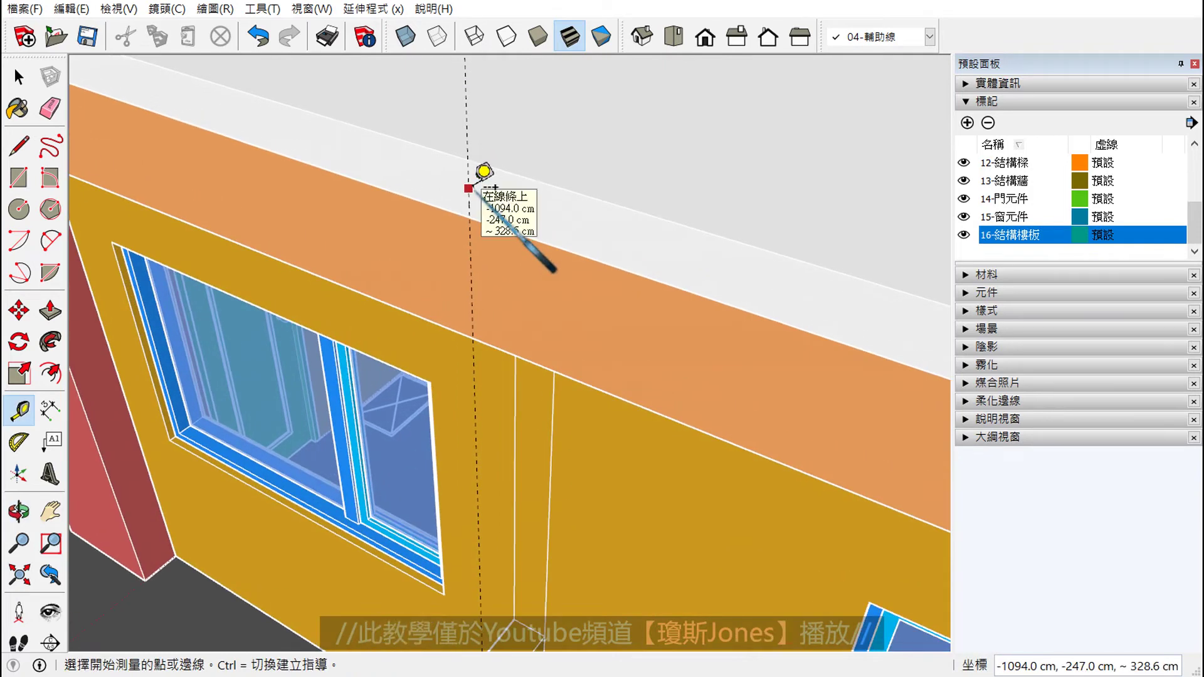
Step: Add a second guide just beside the first on the beam, reading 817.0 cm
left_click(468, 188)
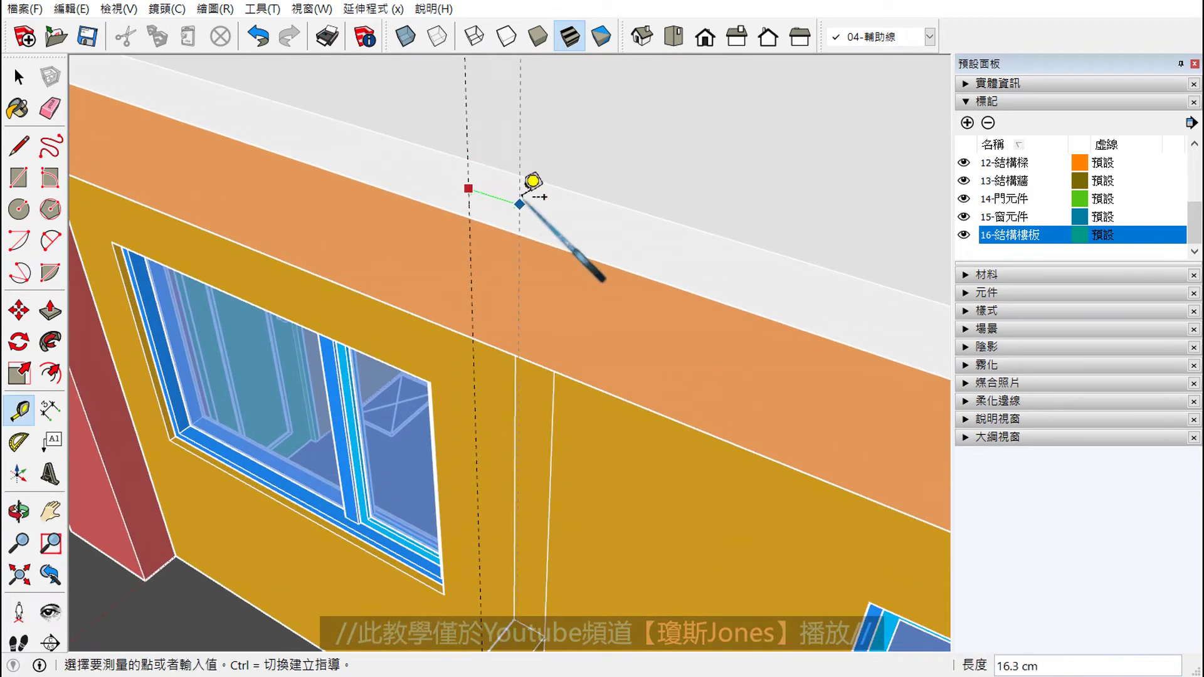
scroll(533, 182, "down", 1)
left_click(539, 209)
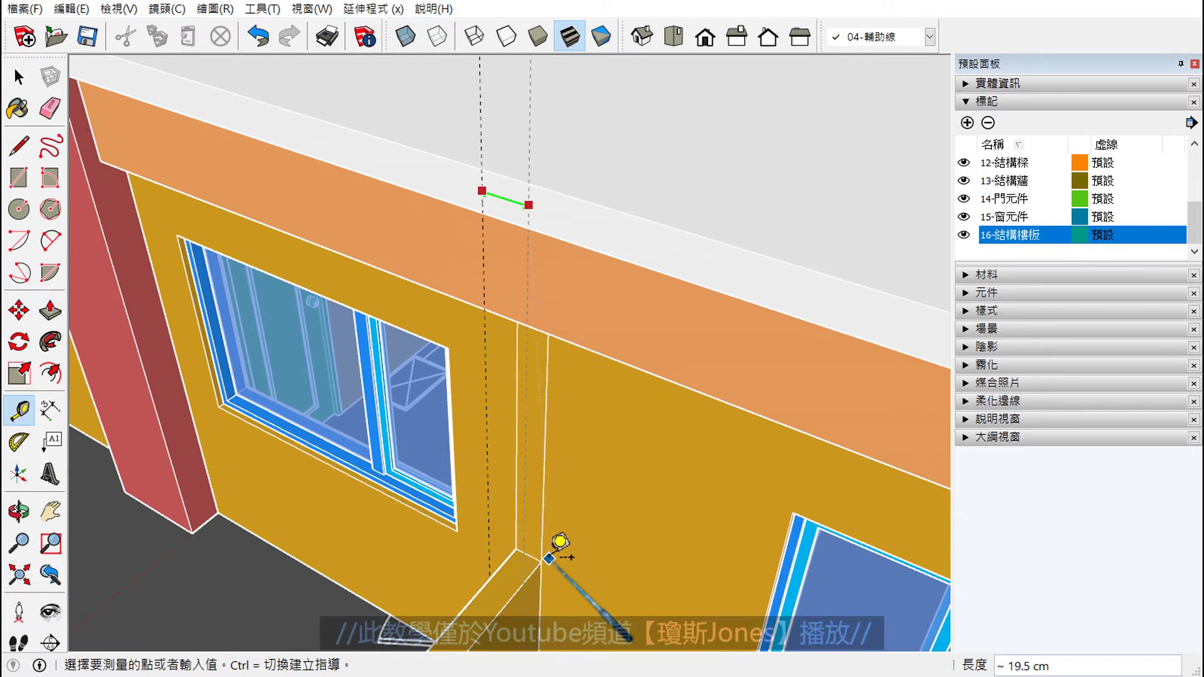
key("Escape")
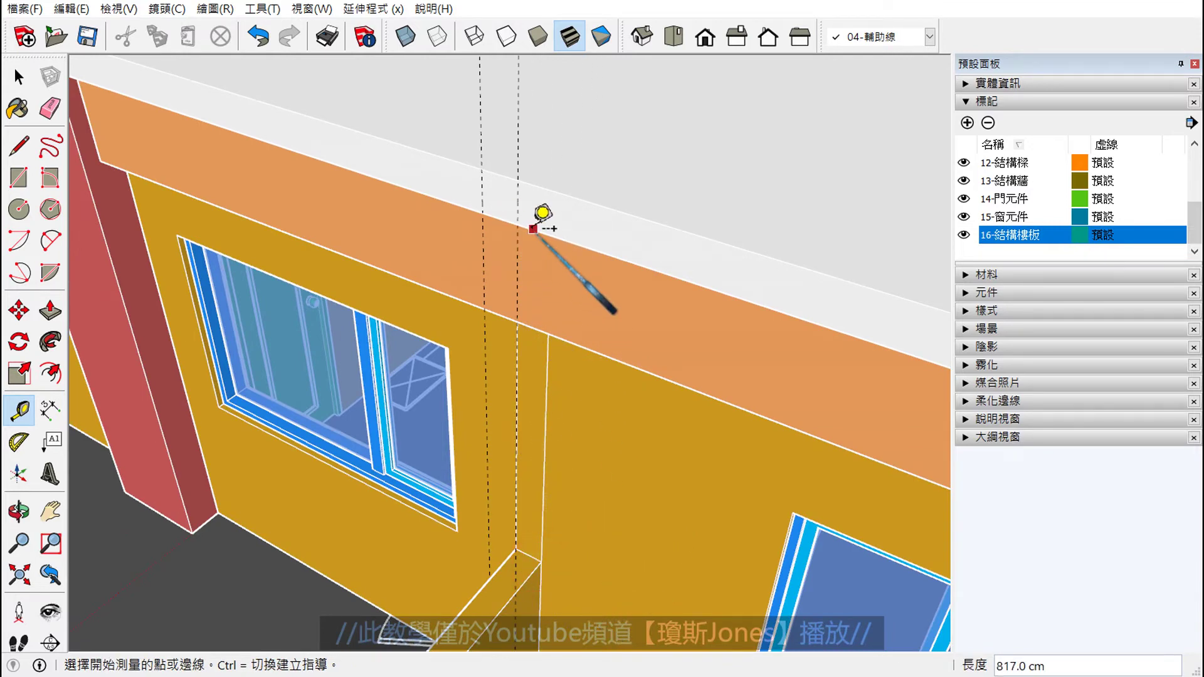
scroll(519, 224, "up", 1)
scroll(519, 224, "down", 2)
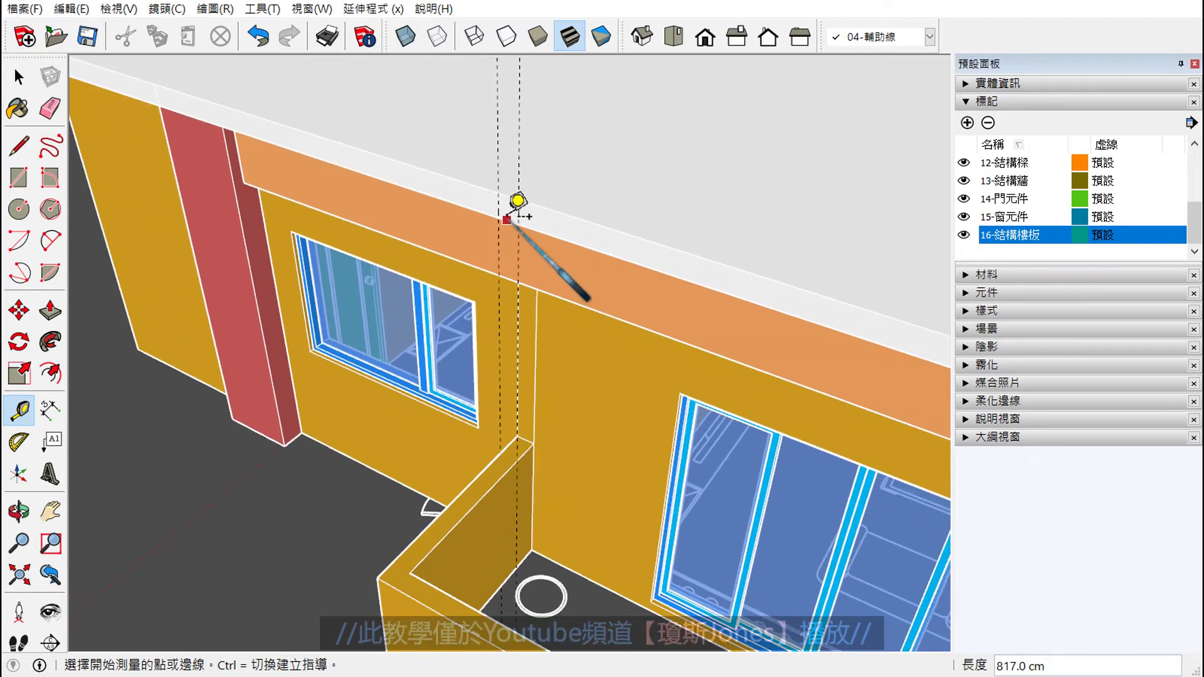
scroll(558, 237, "down", 1)
scroll(584, 250, "up", 1)
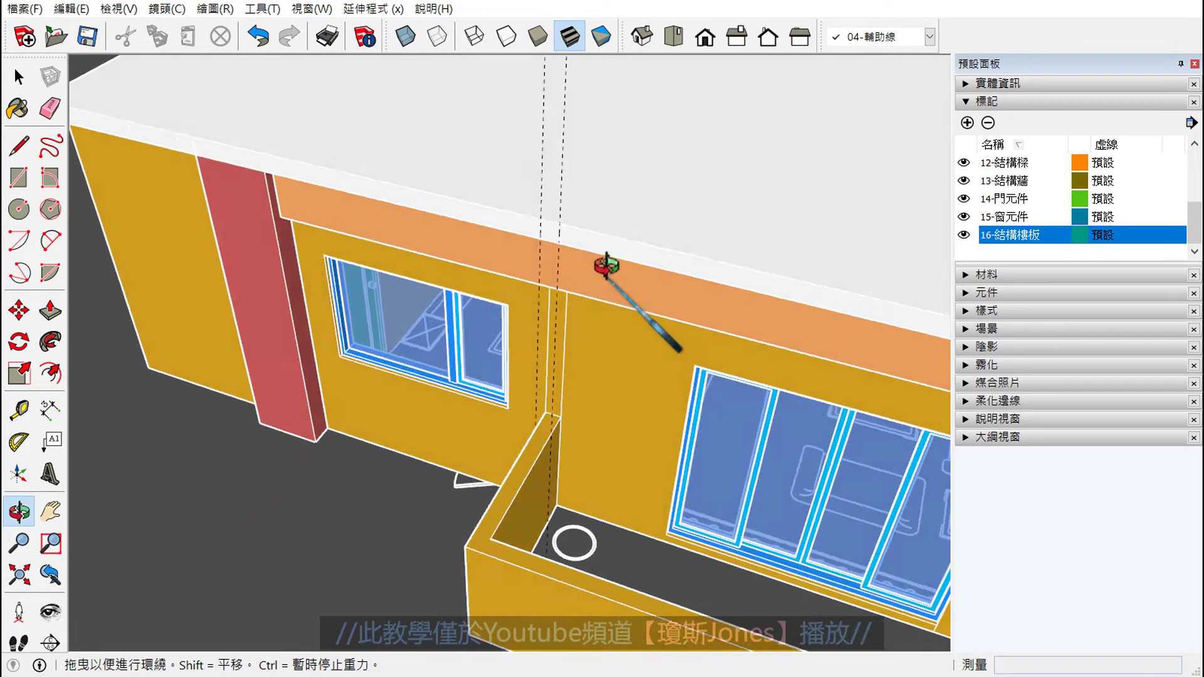
scroll(689, 264, "up", 1)
scroll(586, 247, "down", 2)
scroll(541, 217, "up", 1)
scroll(542, 217, "up", 1)
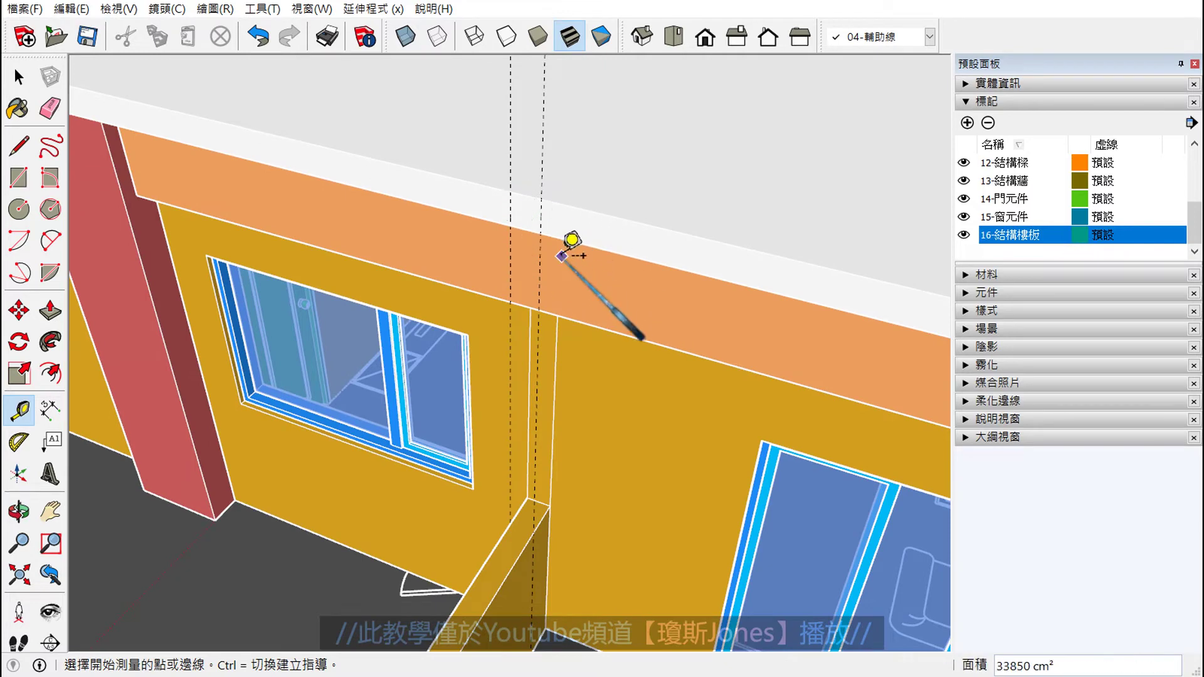
scroll(537, 246, "down", 2)
scroll(520, 238, "down", 1)
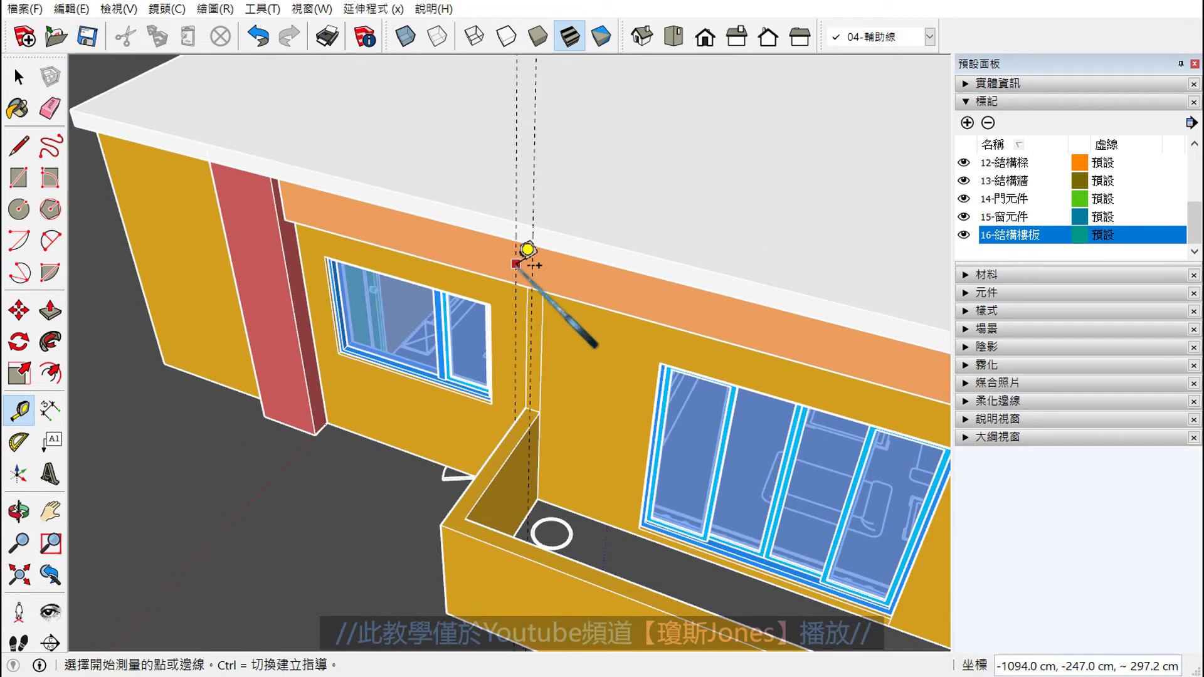
Step: Place an offset guide from the roof slab's corner edge down the red column
mouse_move(618, 341)
middle_mouse_down()
mouse_move(693, 371)
mouse_move(376, 290)
mouse_move(453, 322)
middle_mouse_up()
scroll(670, 423, "up", 2)
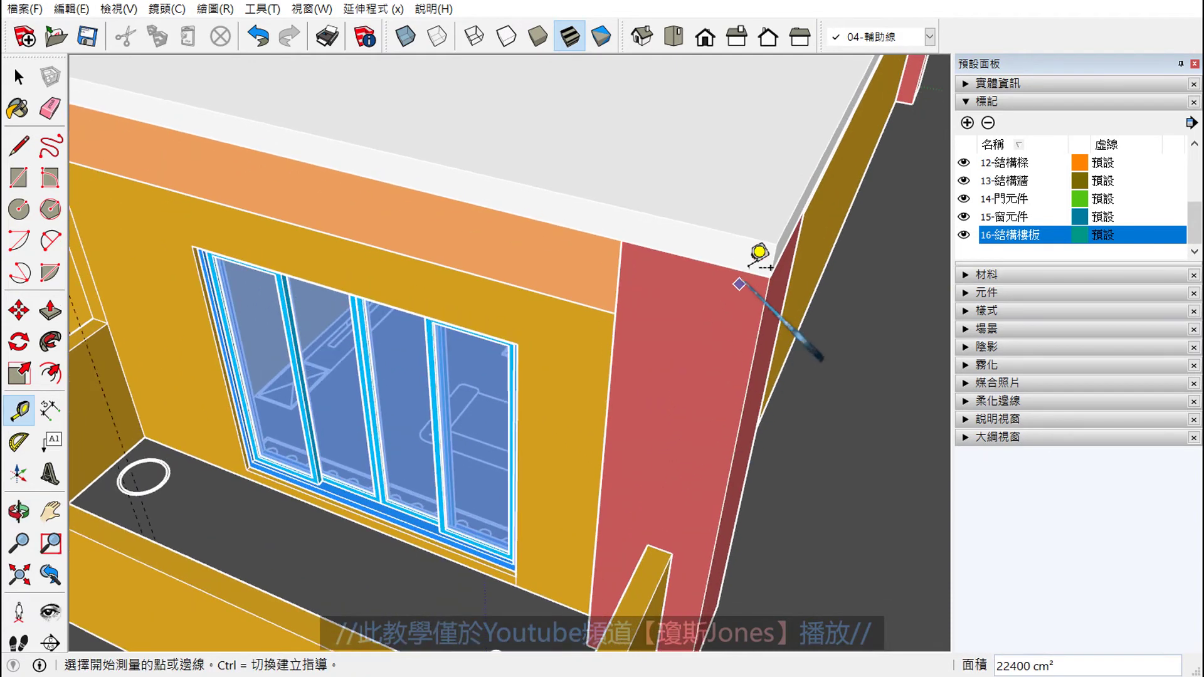
scroll(761, 255, "up", 1)
scroll(795, 253, "up", 2)
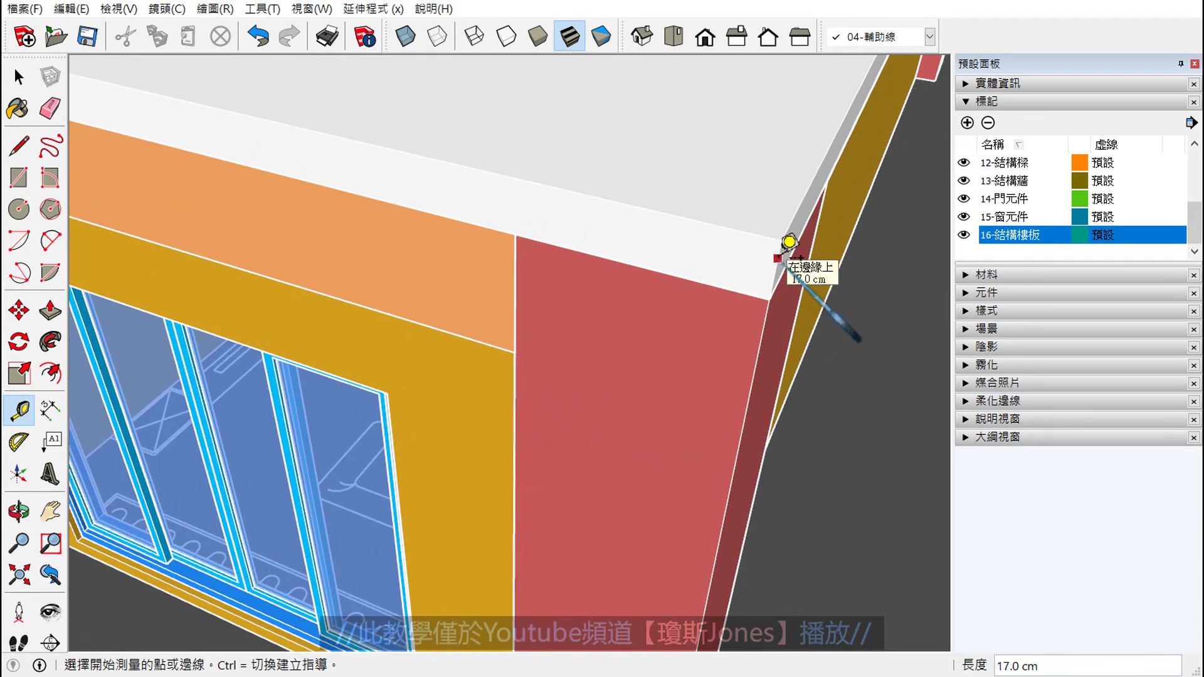
left_click(787, 245)
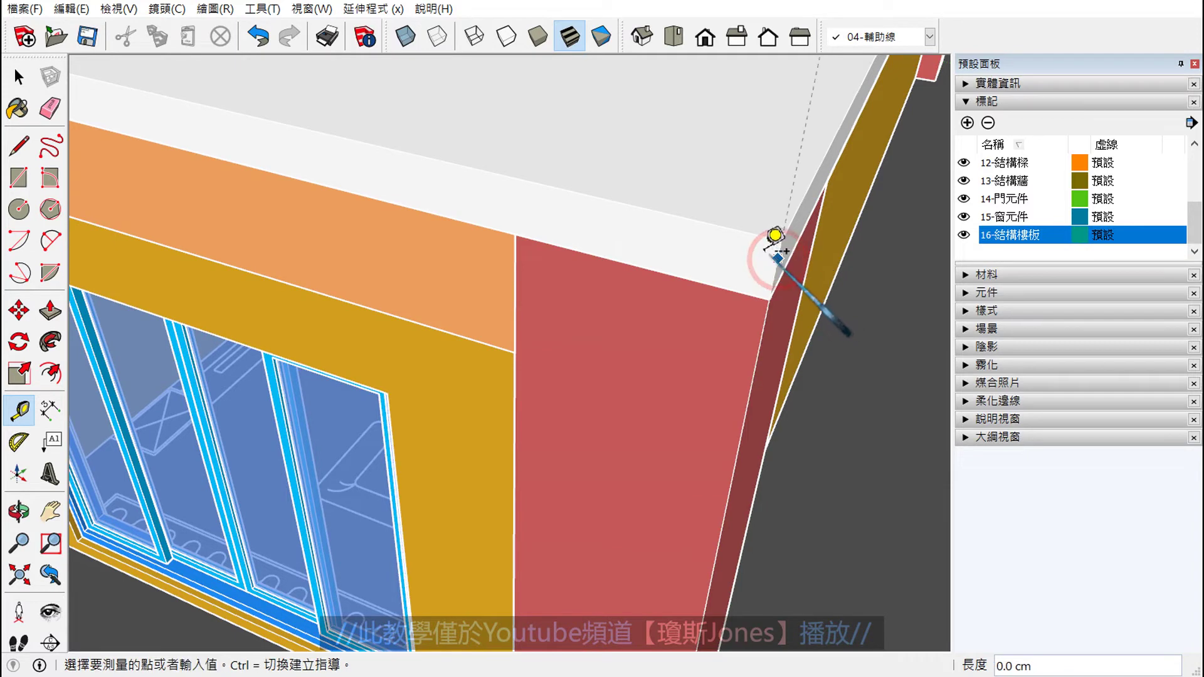
scroll(721, 236, "down", 1)
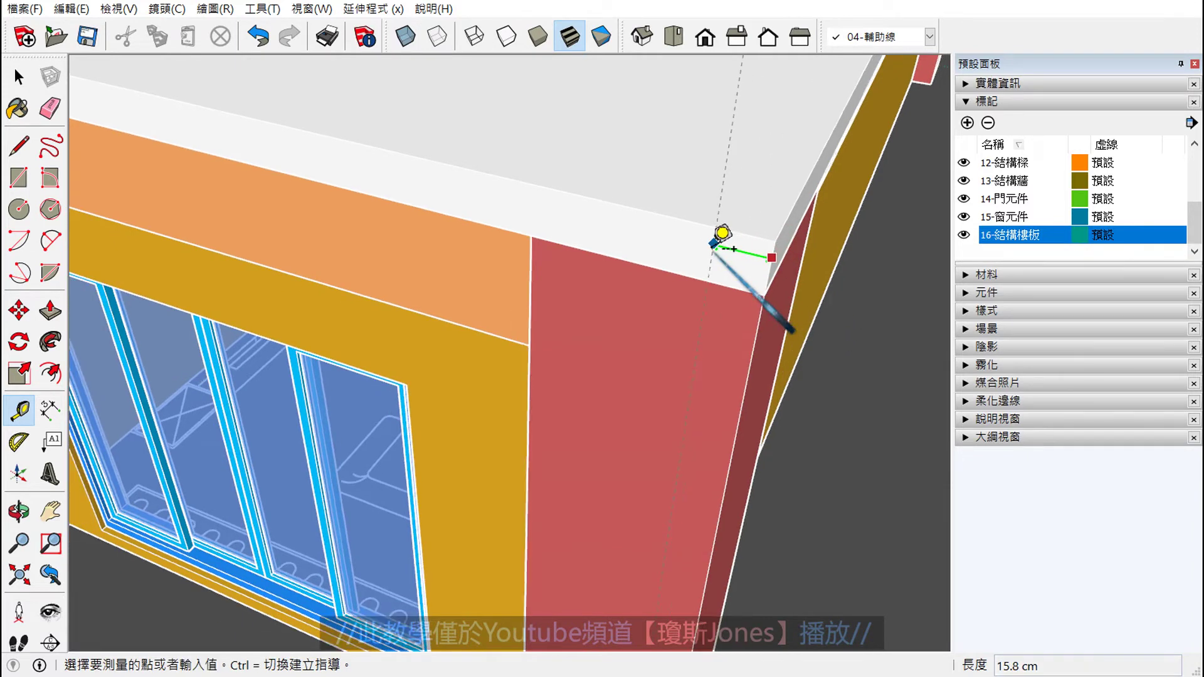
scroll(720, 236, "down", 2)
scroll(718, 235, "down", 1)
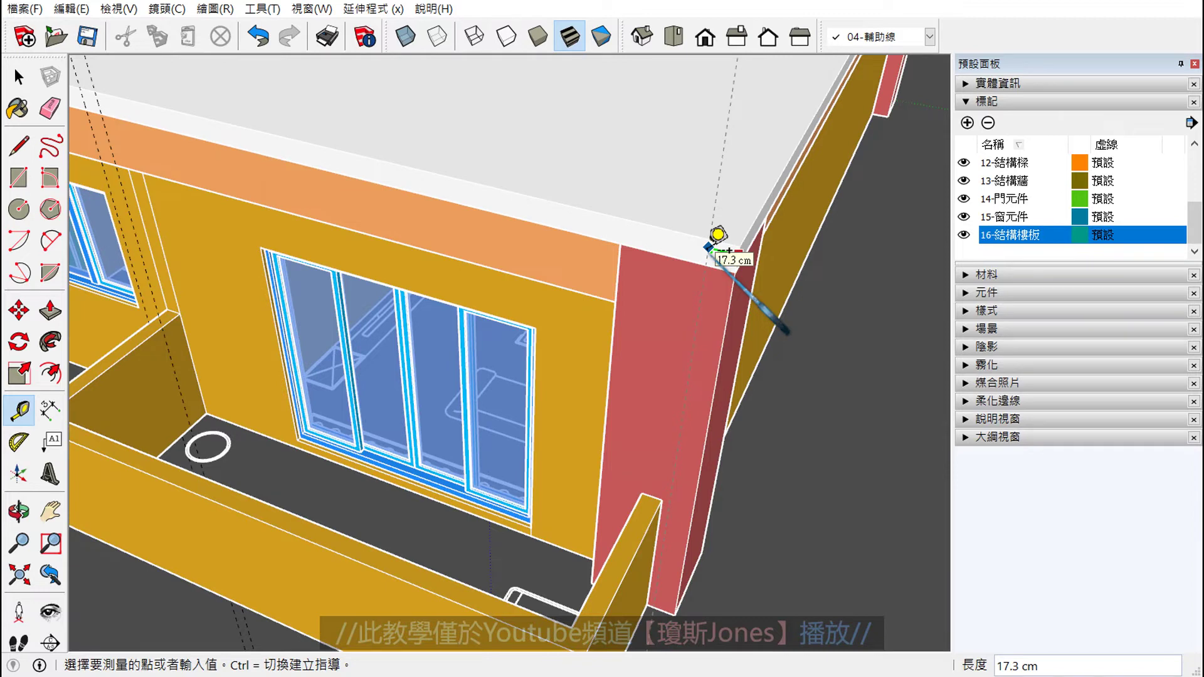
scroll(699, 422, "up", 1)
scroll(683, 471, "up", 2)
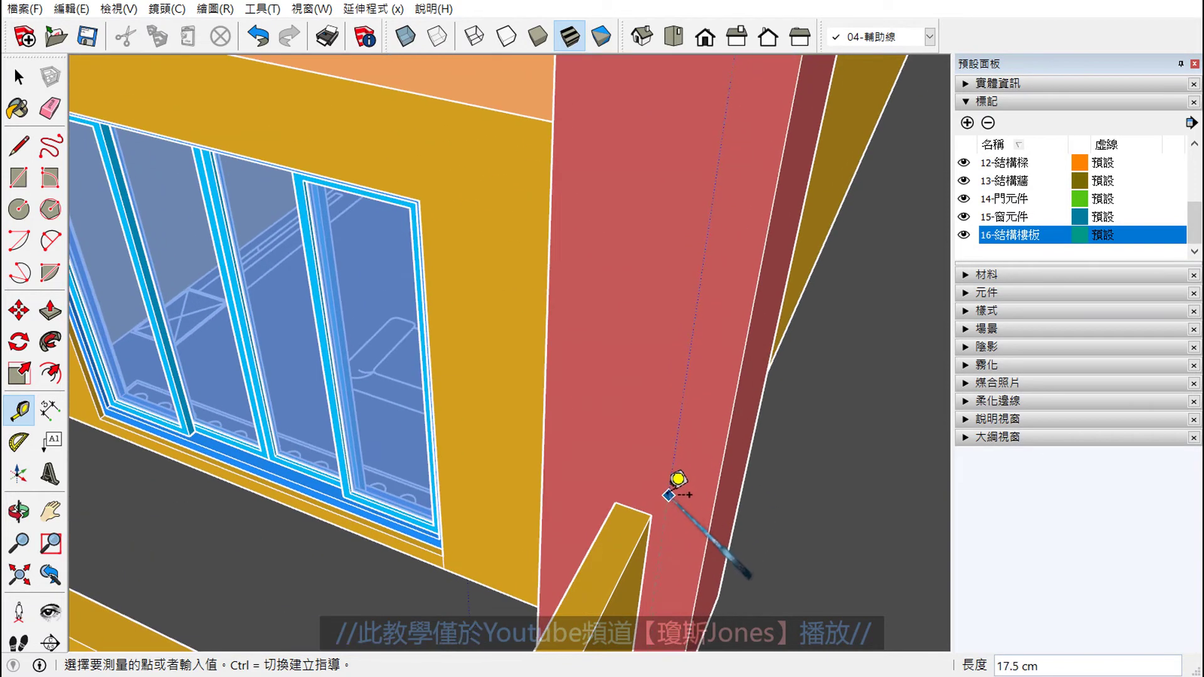
scroll(664, 477, "down", 2)
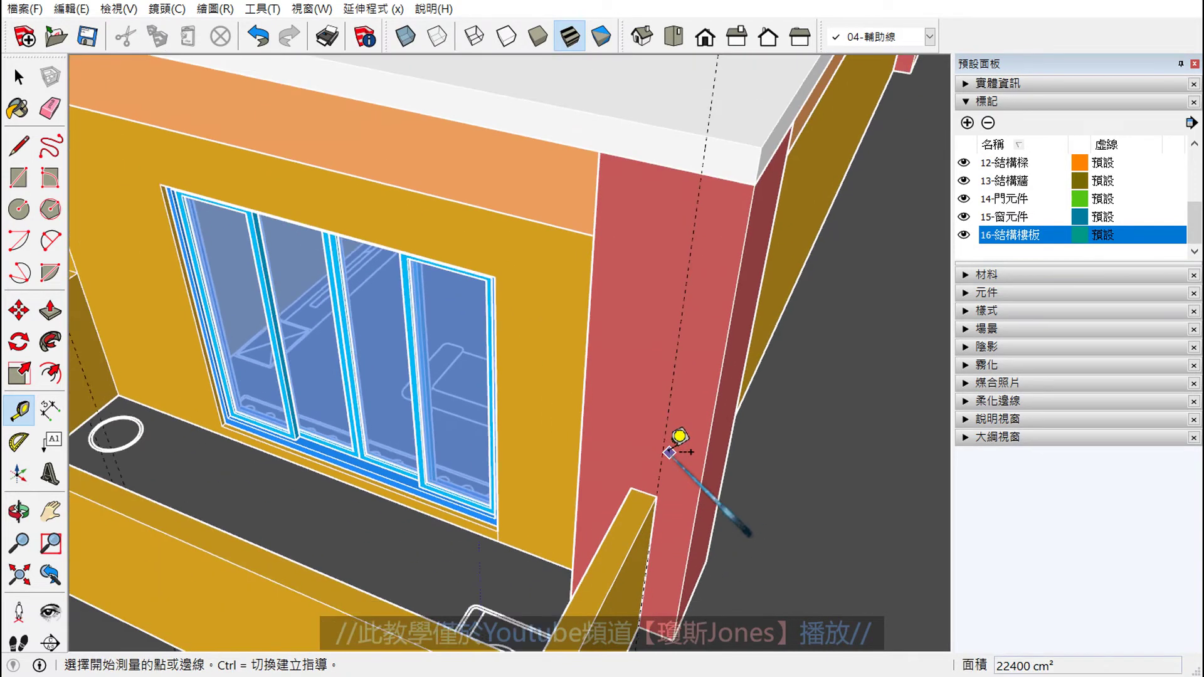
left_click(702, 194)
scroll(700, 185, "up", 1)
scroll(700, 185, "up", 2)
Step: Add a guide about 15 cm from the roof corner and orbit to check it
left_click(702, 178)
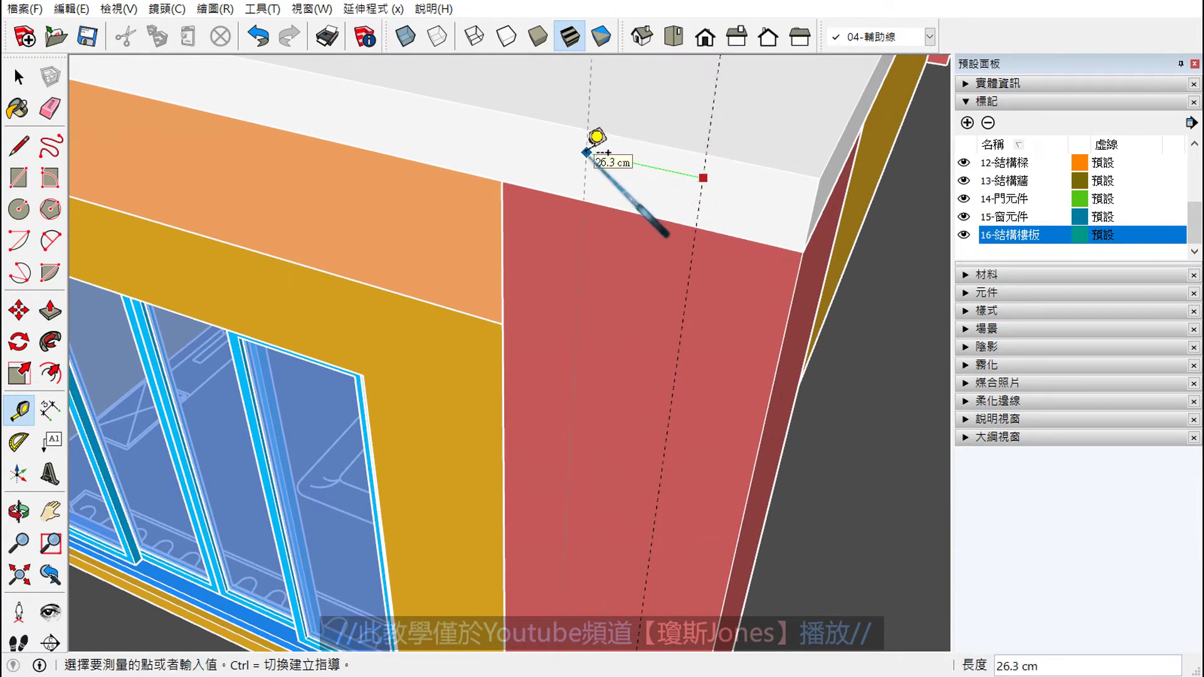
scroll(533, 163, "down", 3)
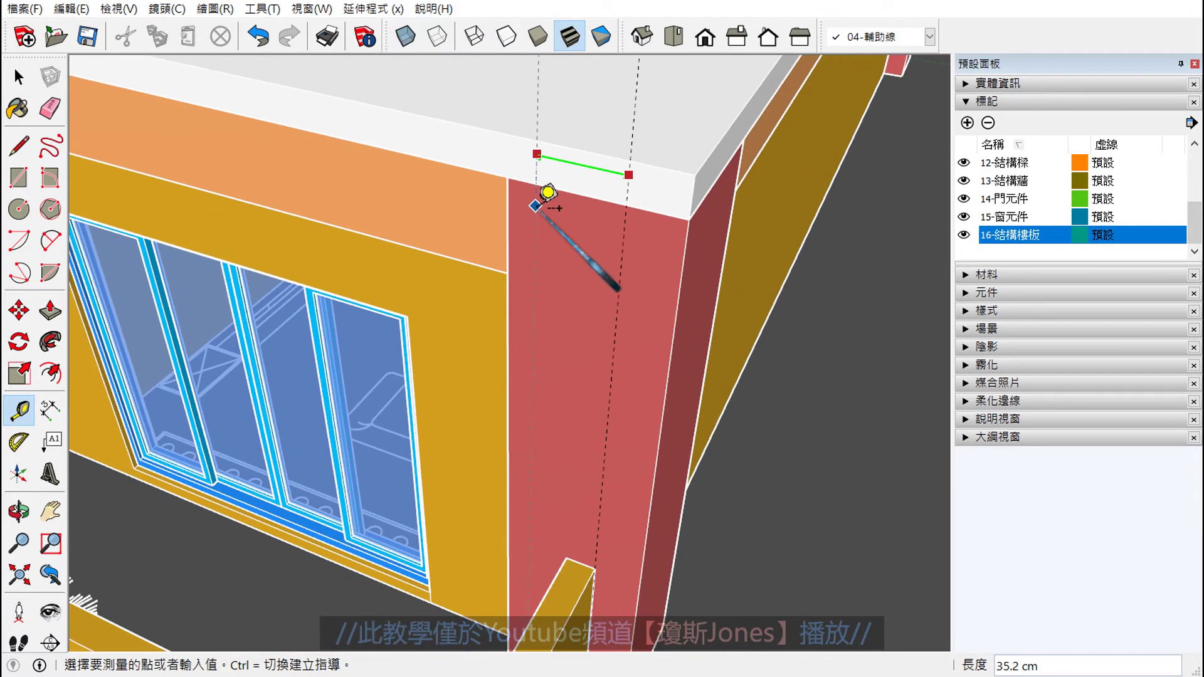
scroll(566, 499, "up", 3)
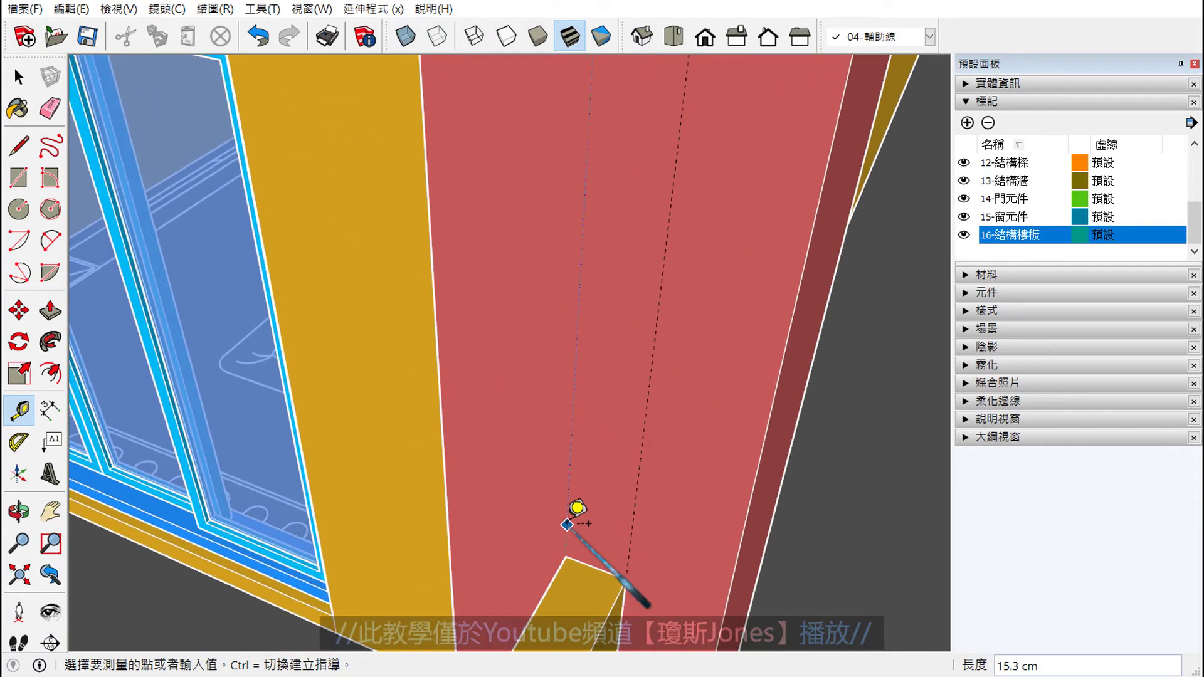
scroll(569, 510, "up", 1)
left_click(570, 558)
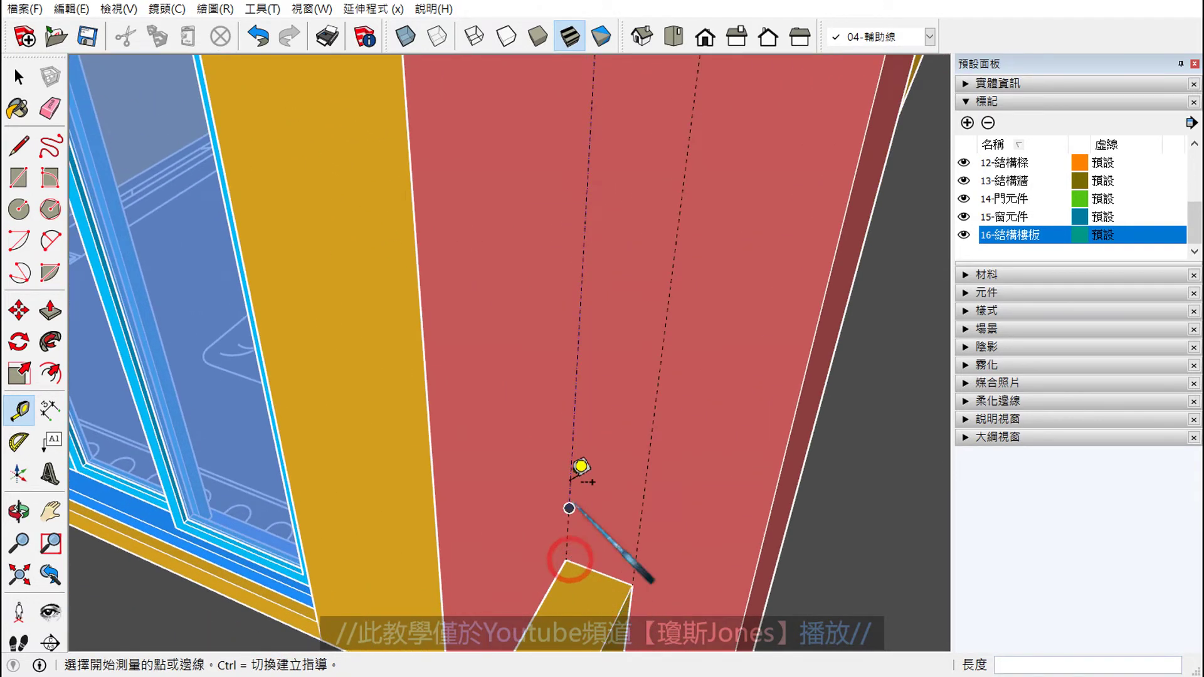
scroll(572, 470, "down", 3)
scroll(623, 357, "down", 2)
scroll(671, 338, "down", 1)
mouse_move(696, 264)
middle_mouse_down()
mouse_move(376, 269)
mouse_move(269, 247)
mouse_move(457, 269)
middle_mouse_up()
scroll(600, 250, "up", 2)
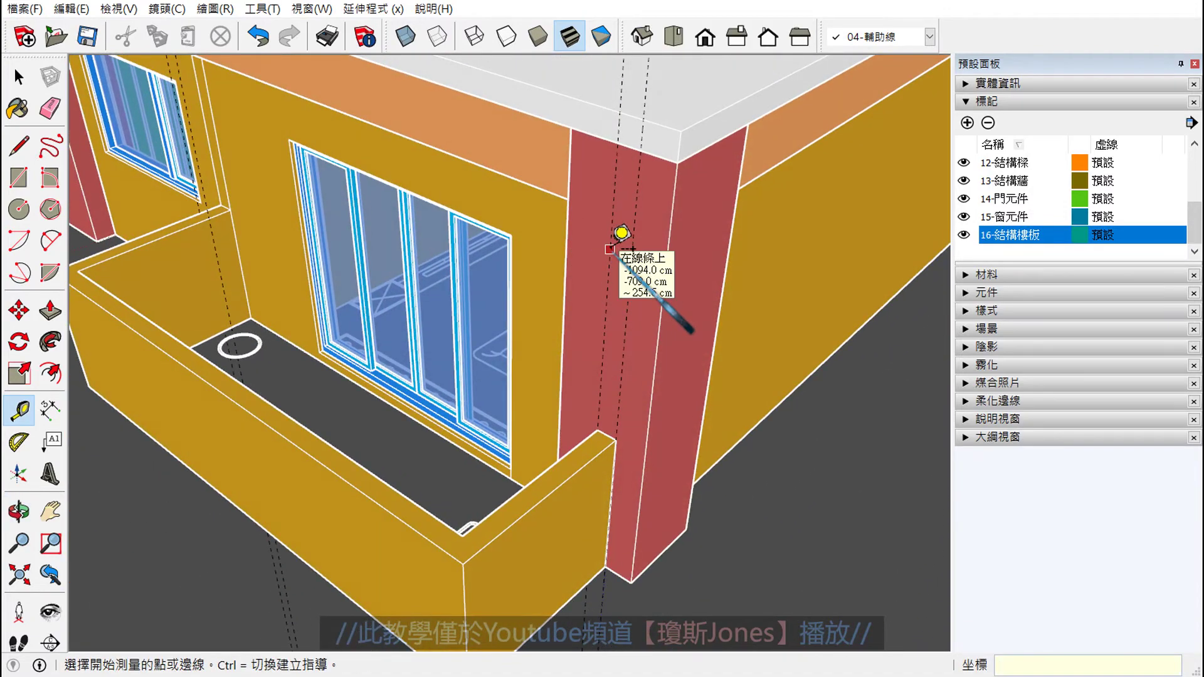
scroll(613, 260, "down", 2)
mouse_move(623, 268)
middle_mouse_down()
mouse_move(521, 254)
mouse_move(550, 304)
middle_mouse_up()
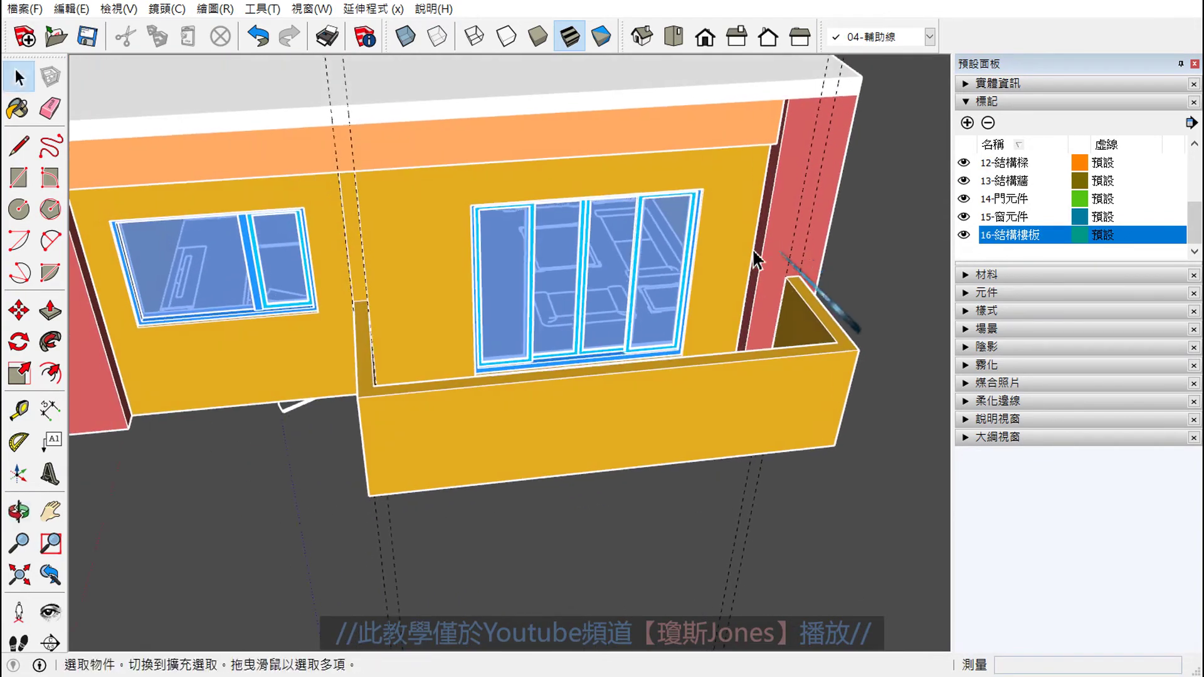
Step: Select the roof slab's top face, then clear the selection
scroll(704, 242, "up", 2)
scroll(662, 161, "up", 2)
left_click(652, 144)
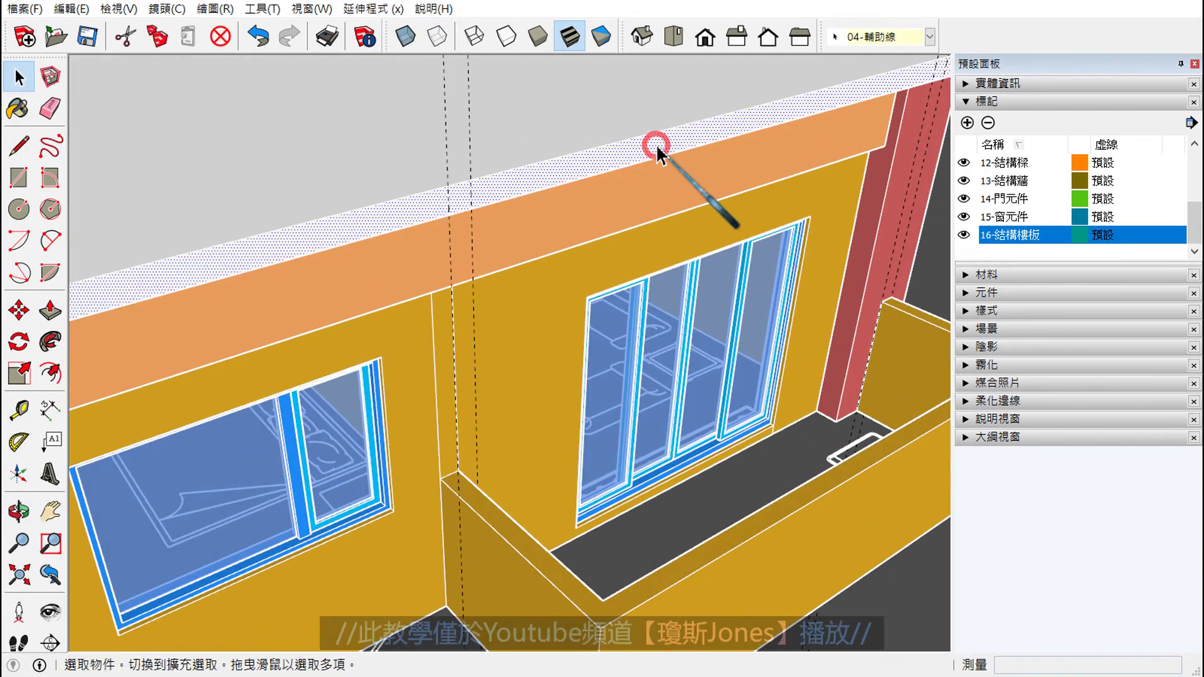
scroll(575, 251, "down", 3)
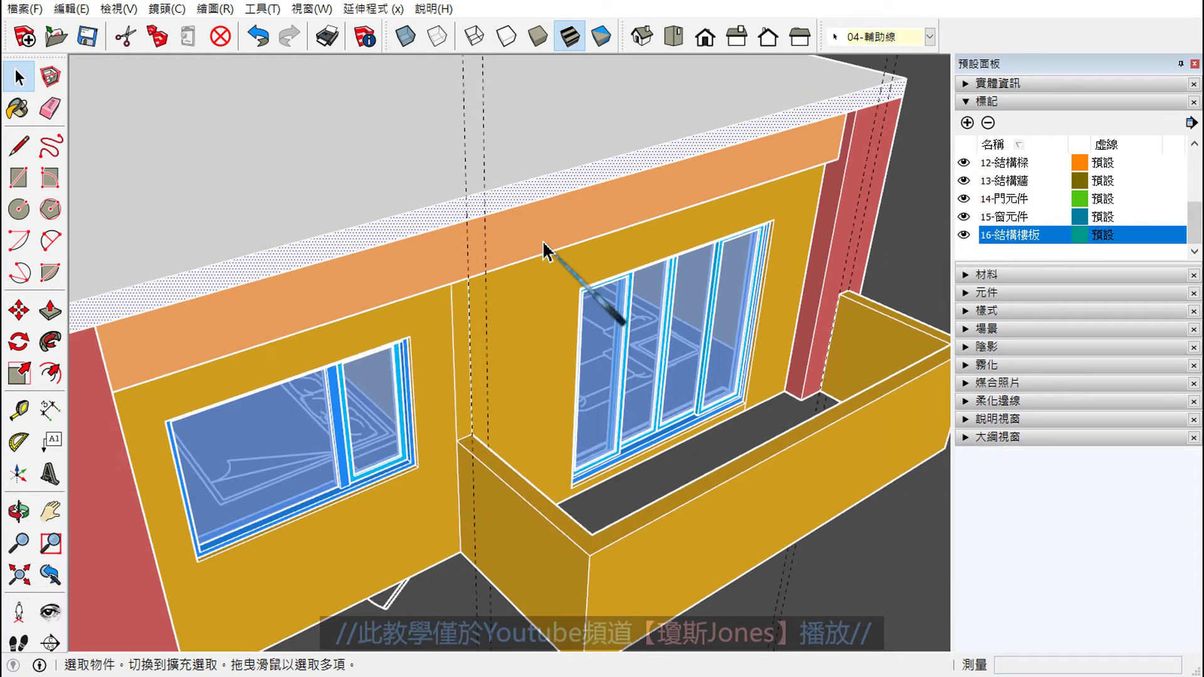
left_click(157, 207)
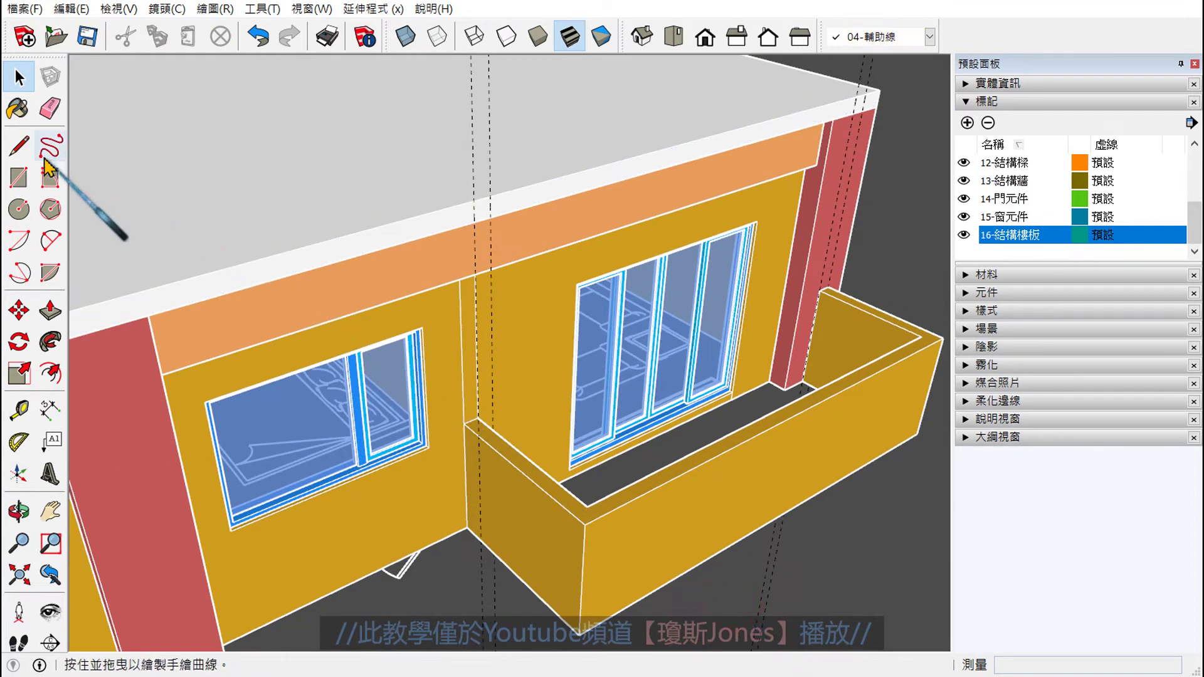
Step: Draw a short line across the roof slab's edge at the corner to split it
left_click(18, 149)
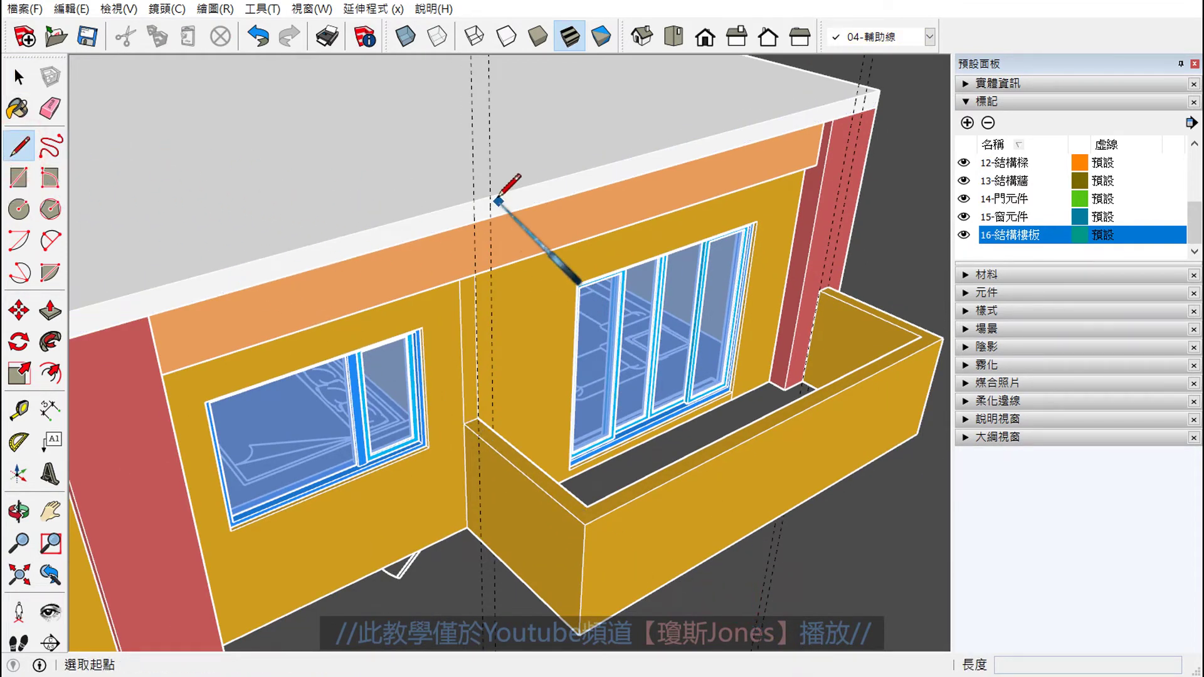
scroll(489, 194, "up", 3)
scroll(476, 201, "up", 2)
left_click(454, 216)
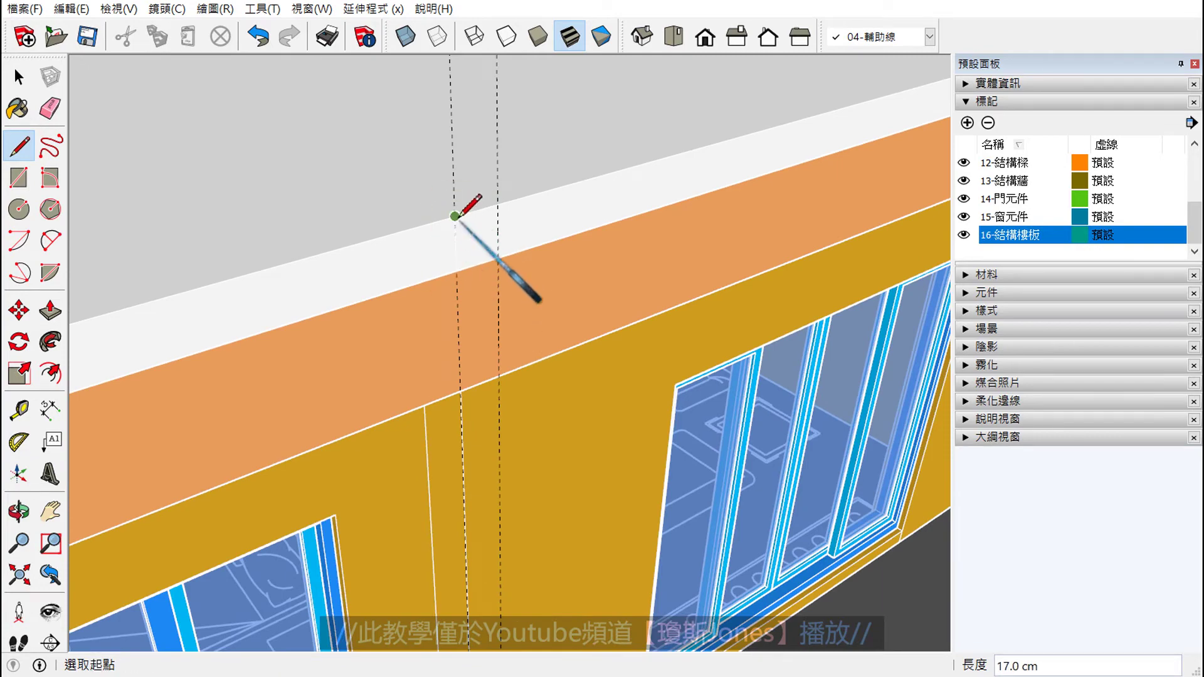
scroll(445, 264, "down", 3)
scroll(430, 277, "down", 3)
middle_click_drag(430, 277, 727, 245)
scroll(727, 246, "up", 2)
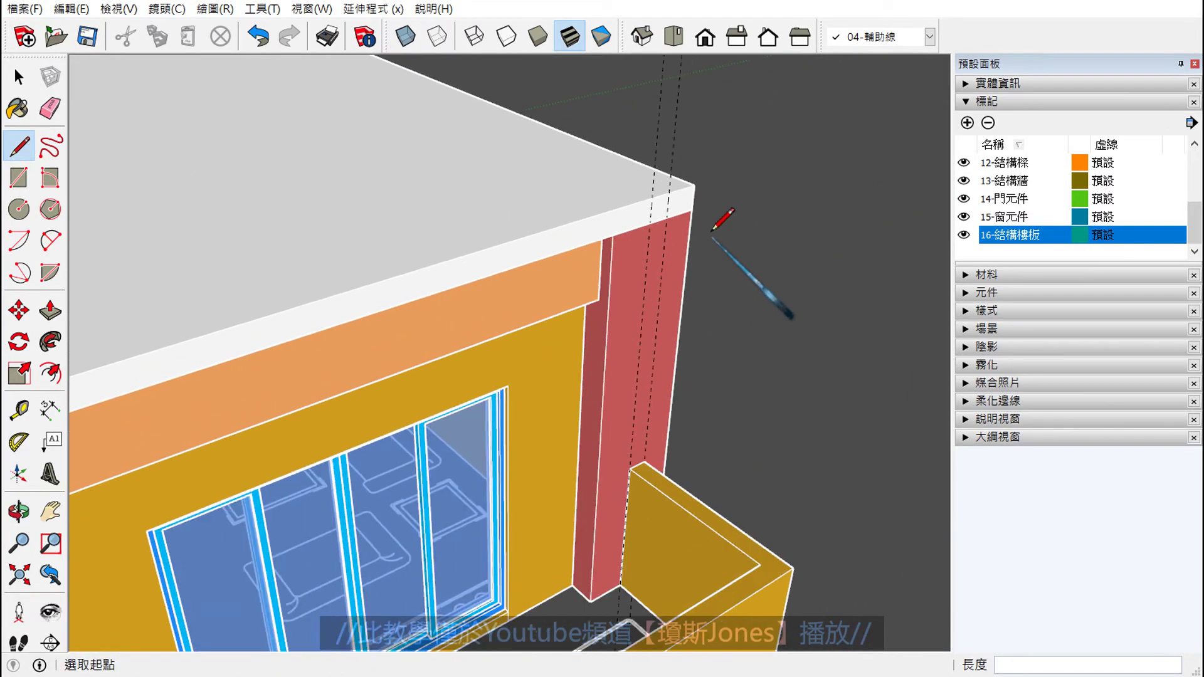
scroll(721, 215, "up", 3)
scroll(653, 183, "up", 2)
left_click(581, 135)
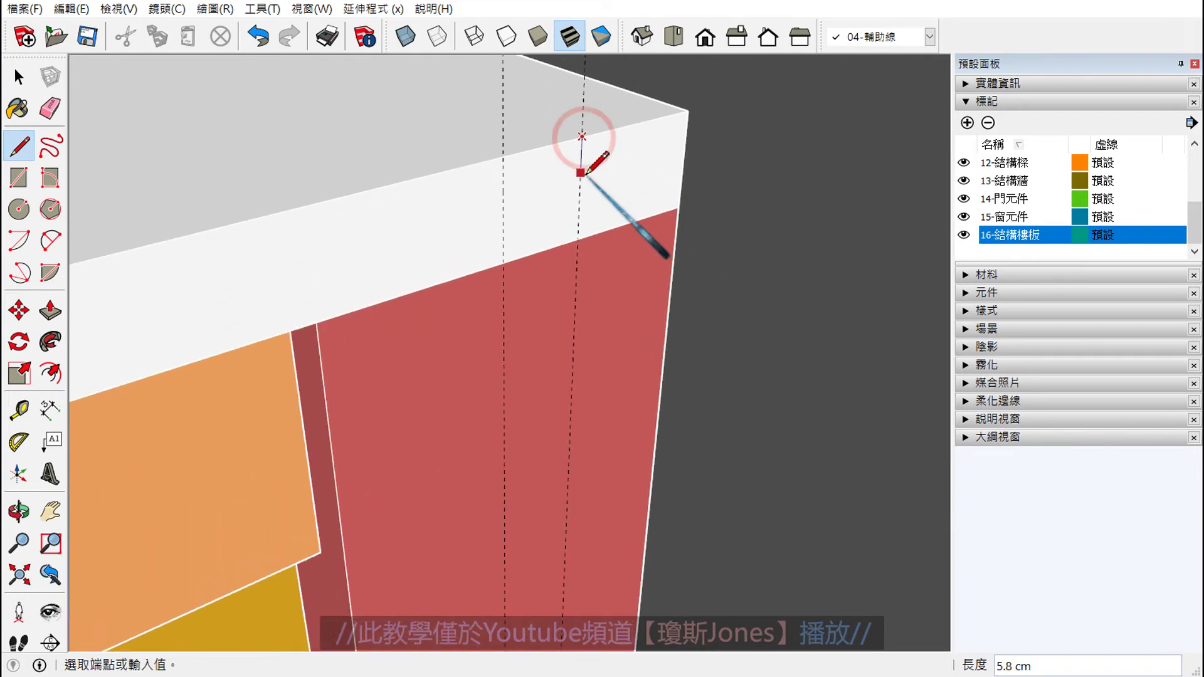
left_click(577, 238)
key("space")
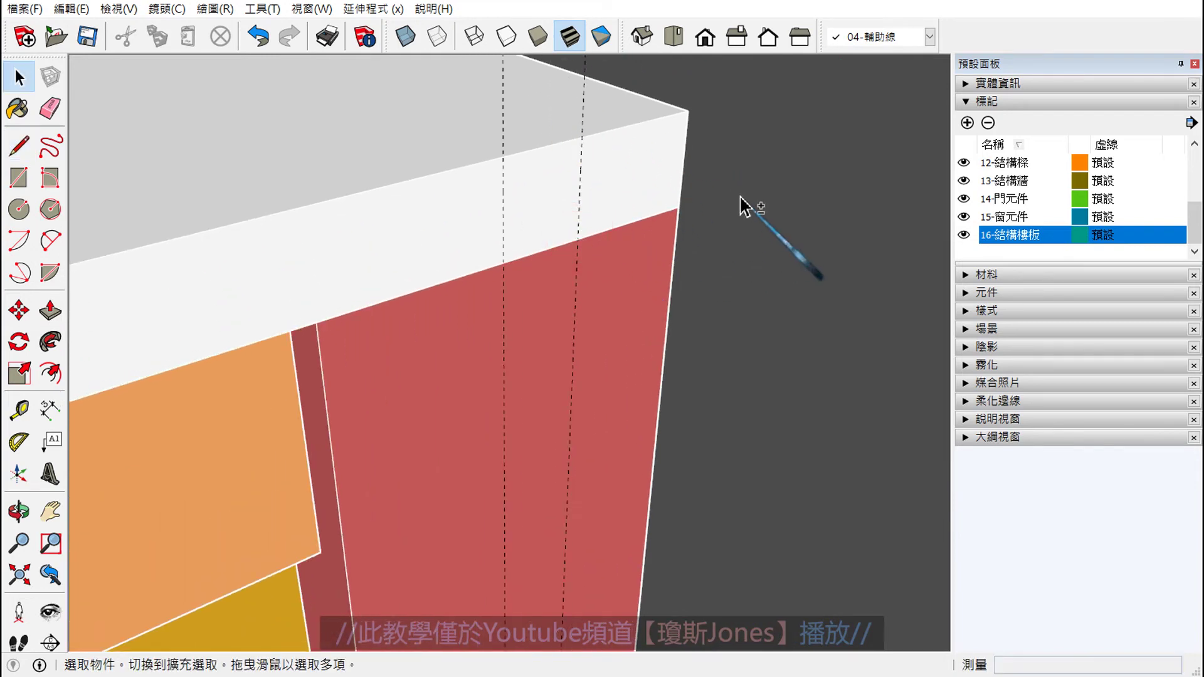
Step: Select the roof slab's split front edge face for Push/Pull
scroll(752, 204, "down", 3)
left_click(635, 219)
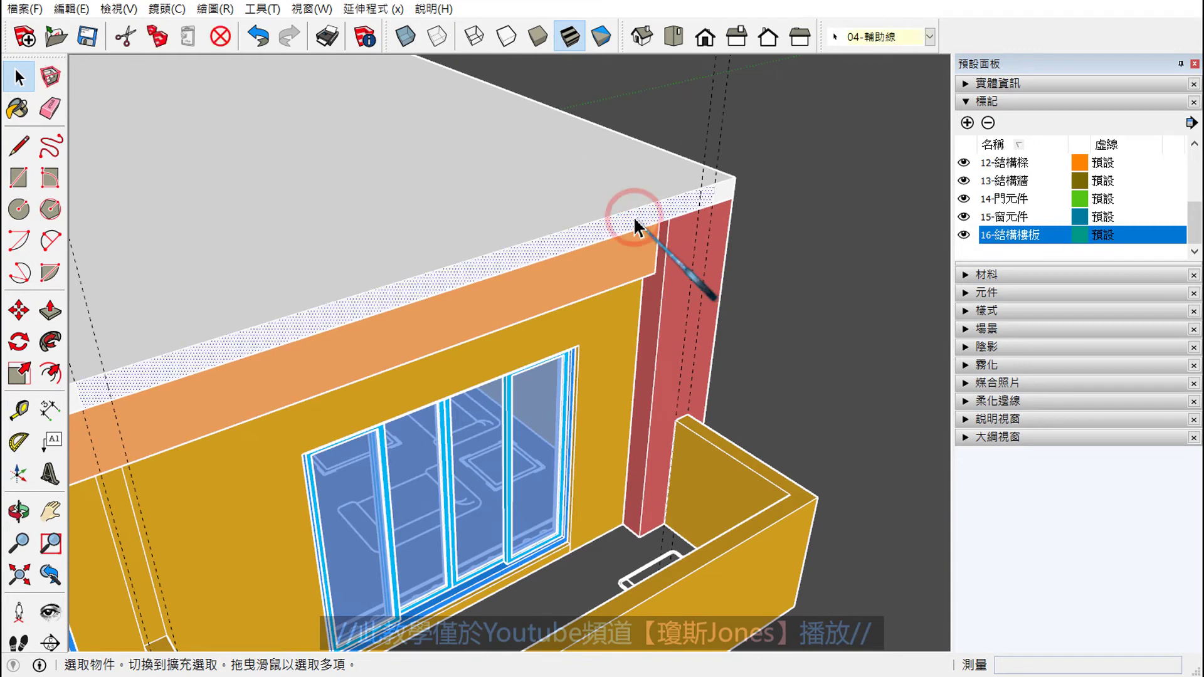
scroll(652, 213, "down", 3)
scroll(674, 210, "up", 1)
scroll(677, 207, "up", 1)
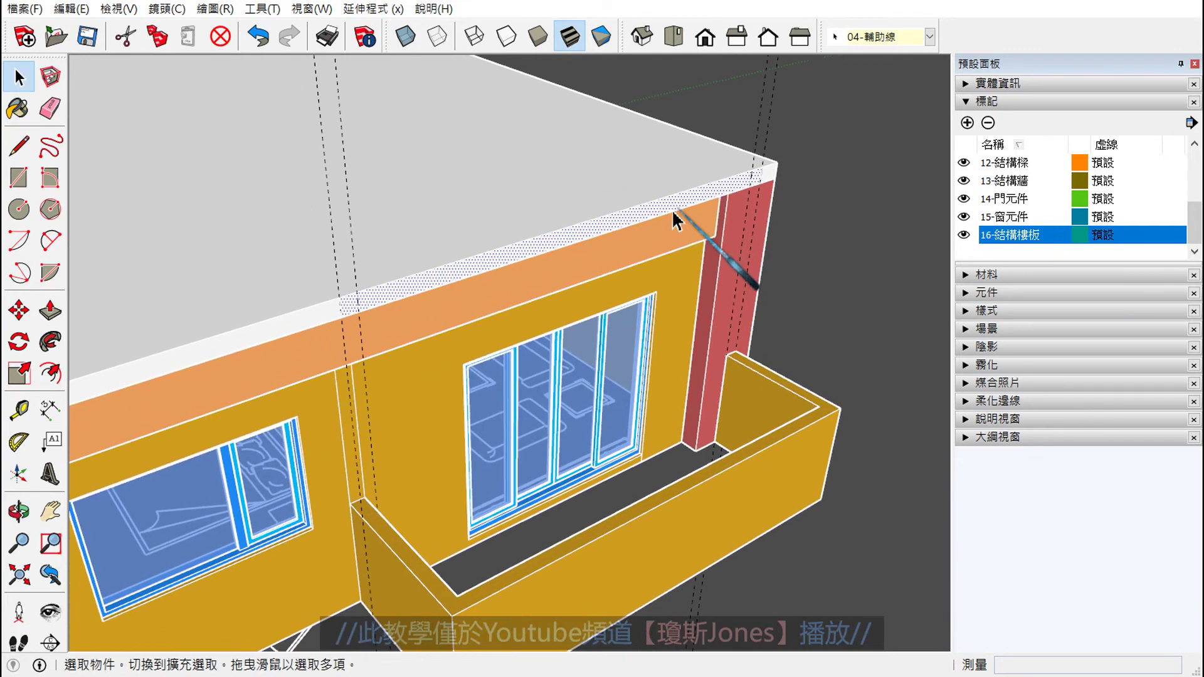
left_click(50, 310)
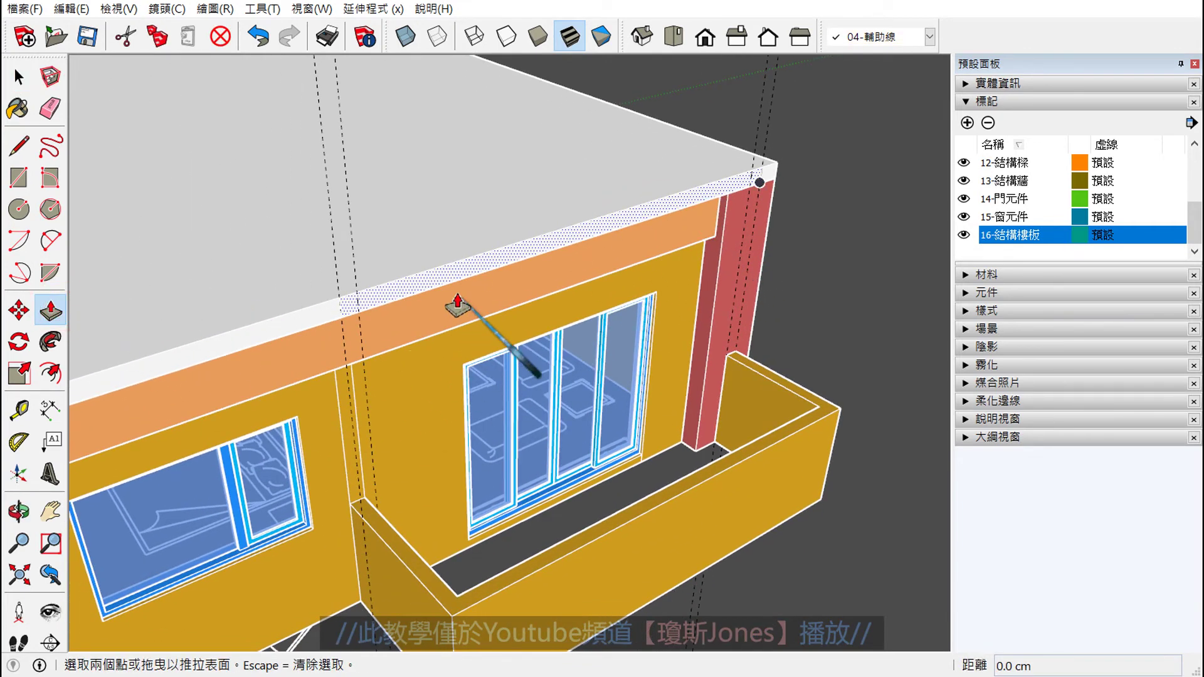
Step: Push/Pull the slab's front edge face out about 142 cm to the balcony's front face
scroll(462, 276, "up", 1)
scroll(462, 276, "up", 1)
scroll(463, 274, "down", 2)
left_click_drag(464, 273, 622, 311)
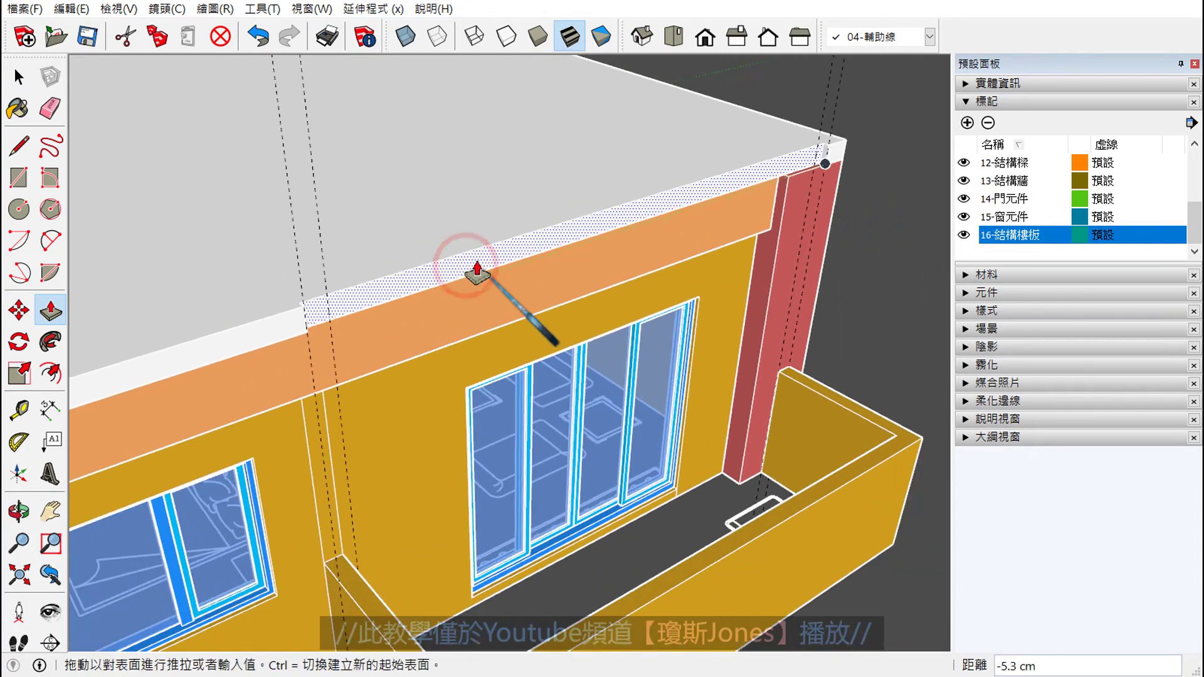
scroll(624, 311, "down", 3)
middle_click_drag(623, 311, 685, 269)
scroll(712, 172, "up", 2)
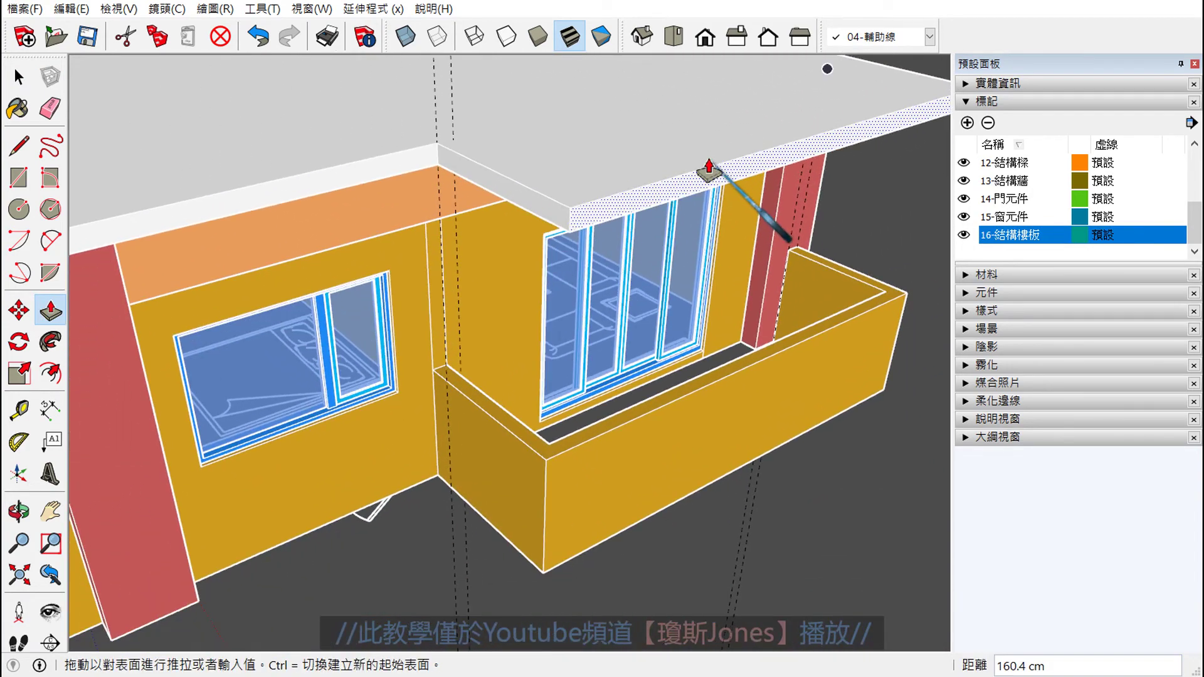
mouse_move(715, 185)
middle_mouse_down()
mouse_move(760, 188)
mouse_move(833, 162)
middle_mouse_up()
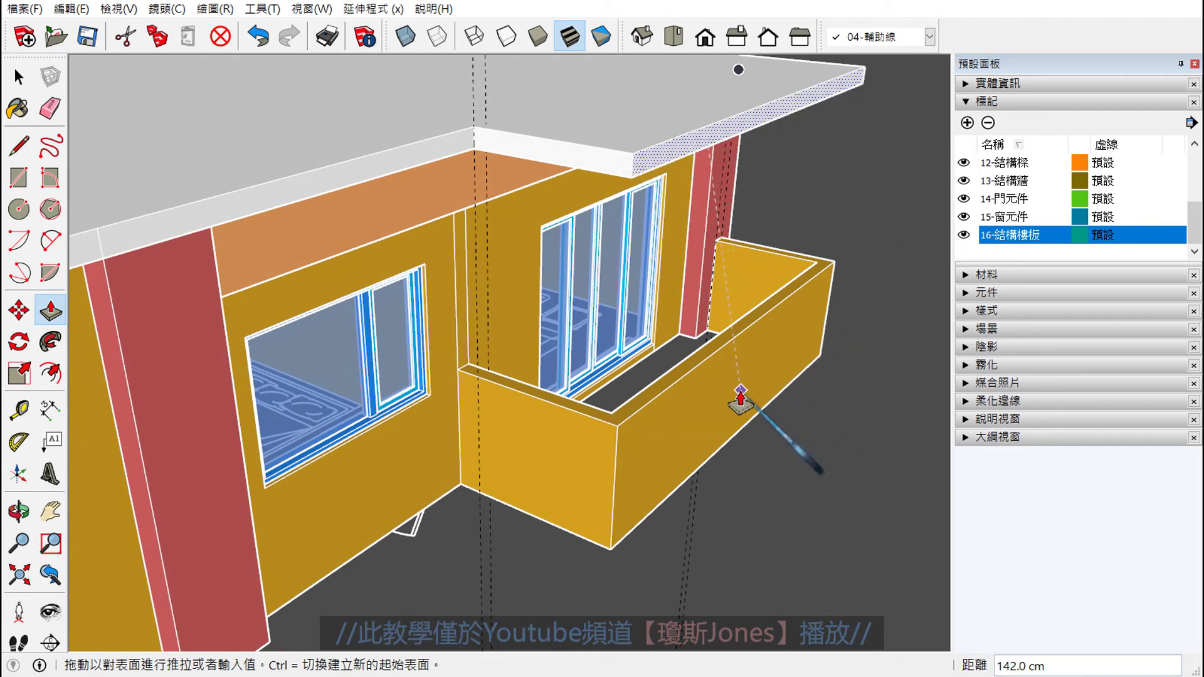
left_click(740, 398)
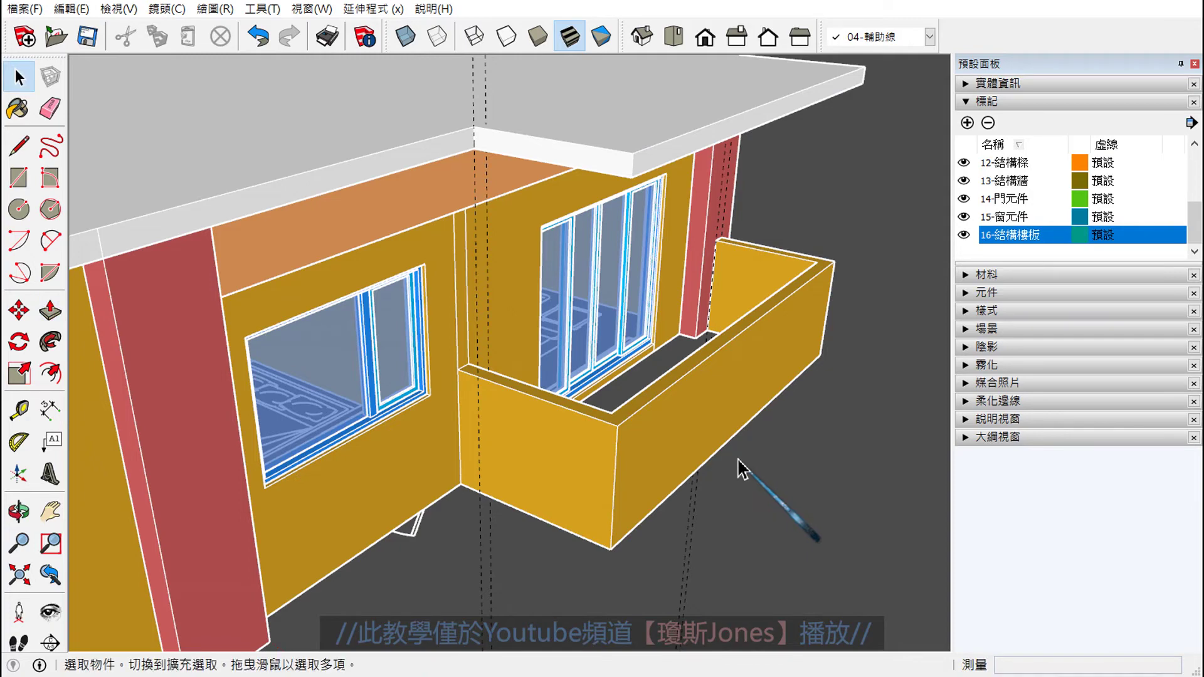
mouse_move(739, 467)
middle_mouse_down()
mouse_move(727, 476)
mouse_move(743, 254)
mouse_move(744, 304)
mouse_move(740, 369)
mouse_move(737, 227)
mouse_move(731, 283)
middle_mouse_up()
scroll(607, 205, "up", 3)
scroll(623, 196, "up", 3)
scroll(604, 149, "up", 3)
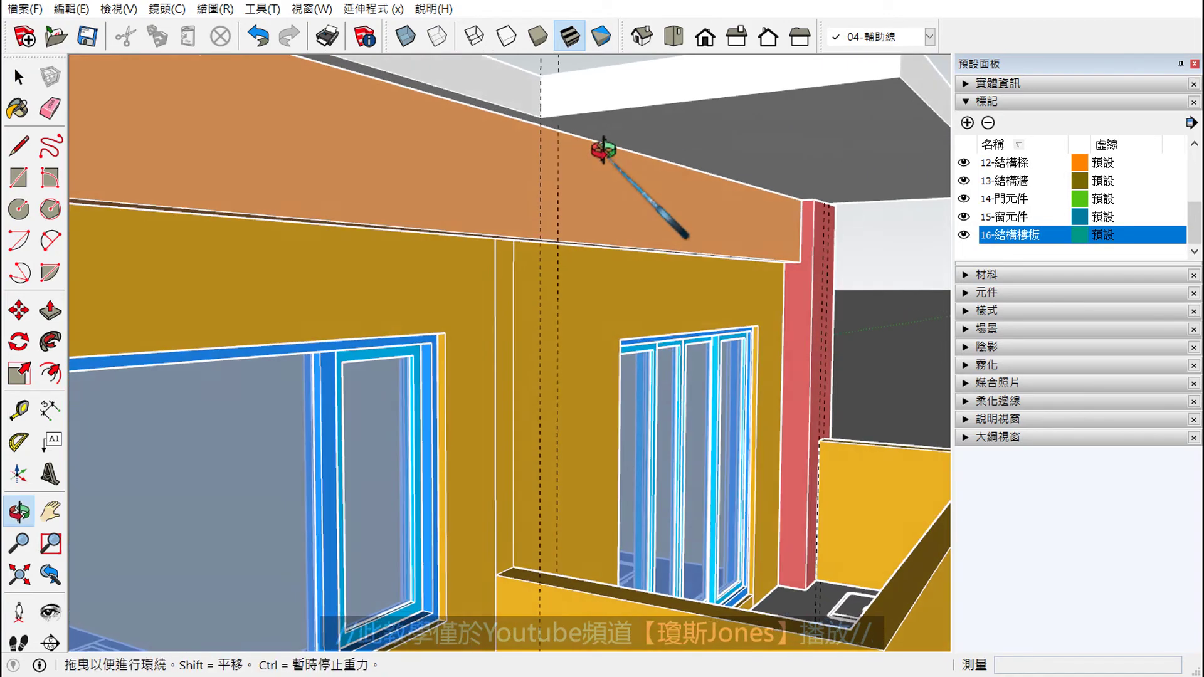
middle_click_drag(604, 149, 613, 100)
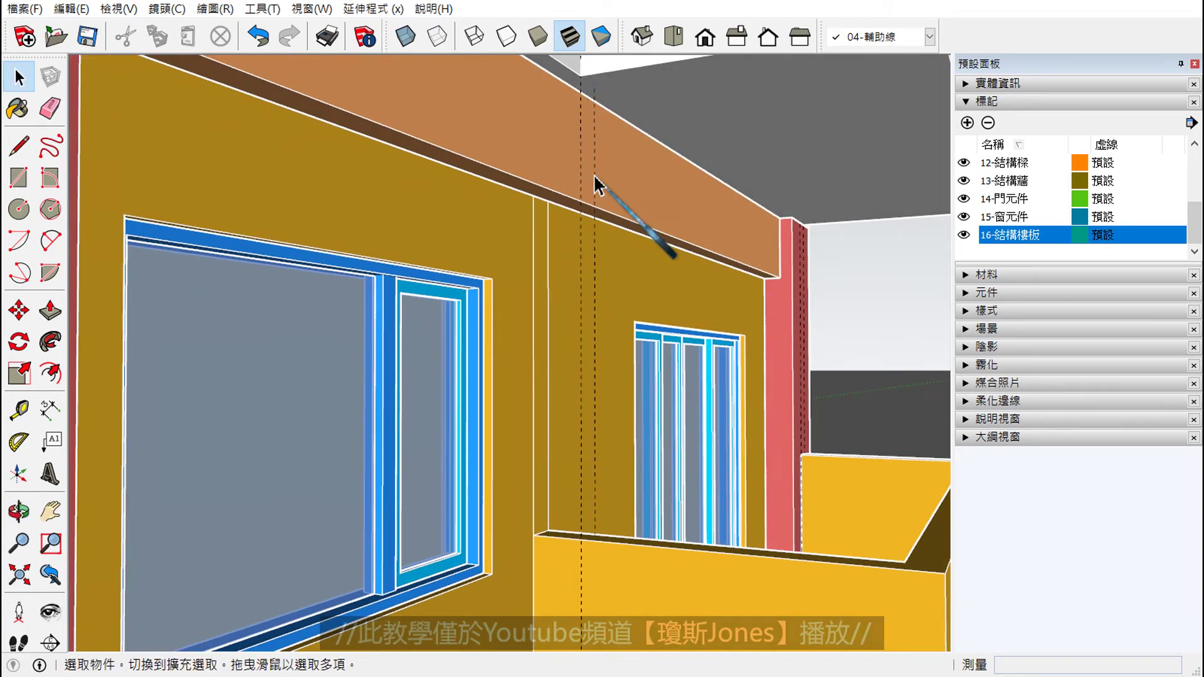
scroll(601, 257, "down", 3)
scroll(673, 217, "up", 2)
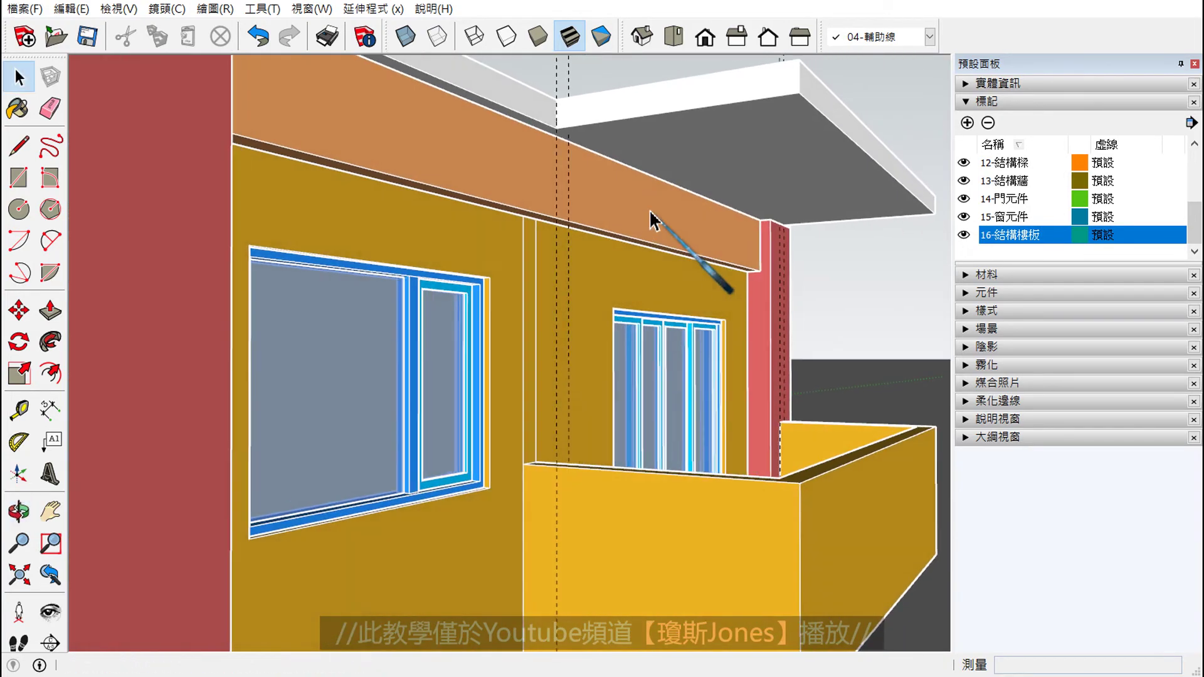
scroll(653, 215, "up", 2)
mouse_move(618, 196)
middle_mouse_down()
mouse_move(645, 197)
mouse_move(497, 175)
middle_mouse_up()
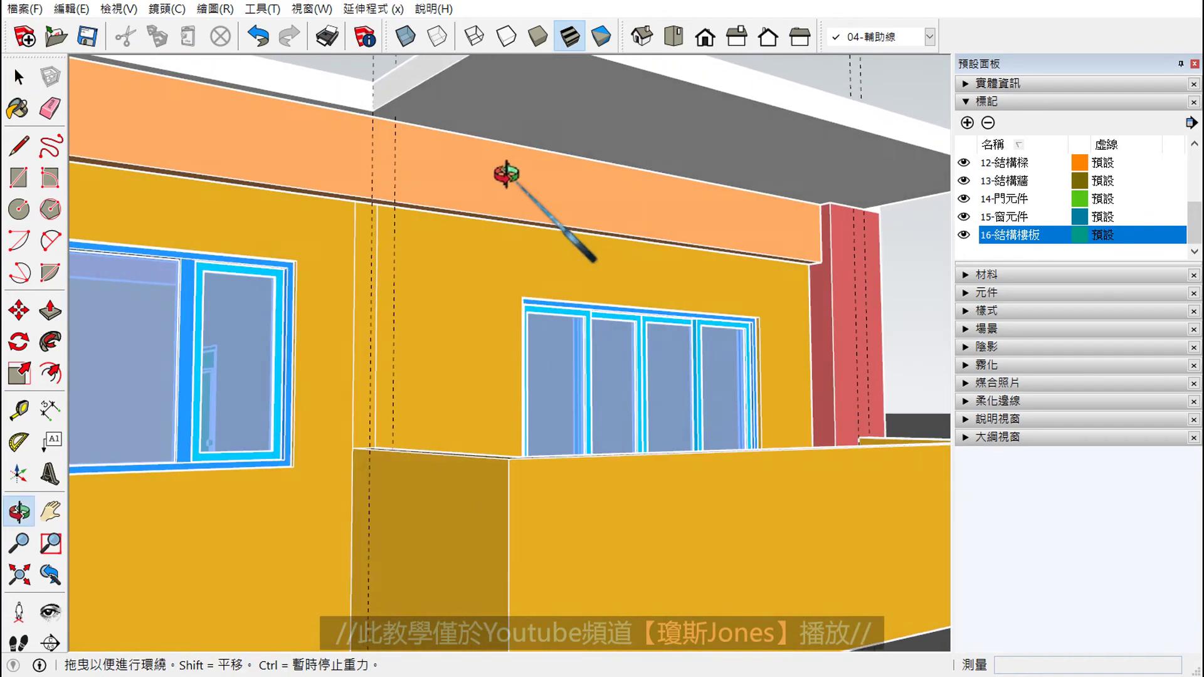
scroll(384, 126, "up", 3)
scroll(389, 114, "up", 3)
scroll(362, 86, "up", 2)
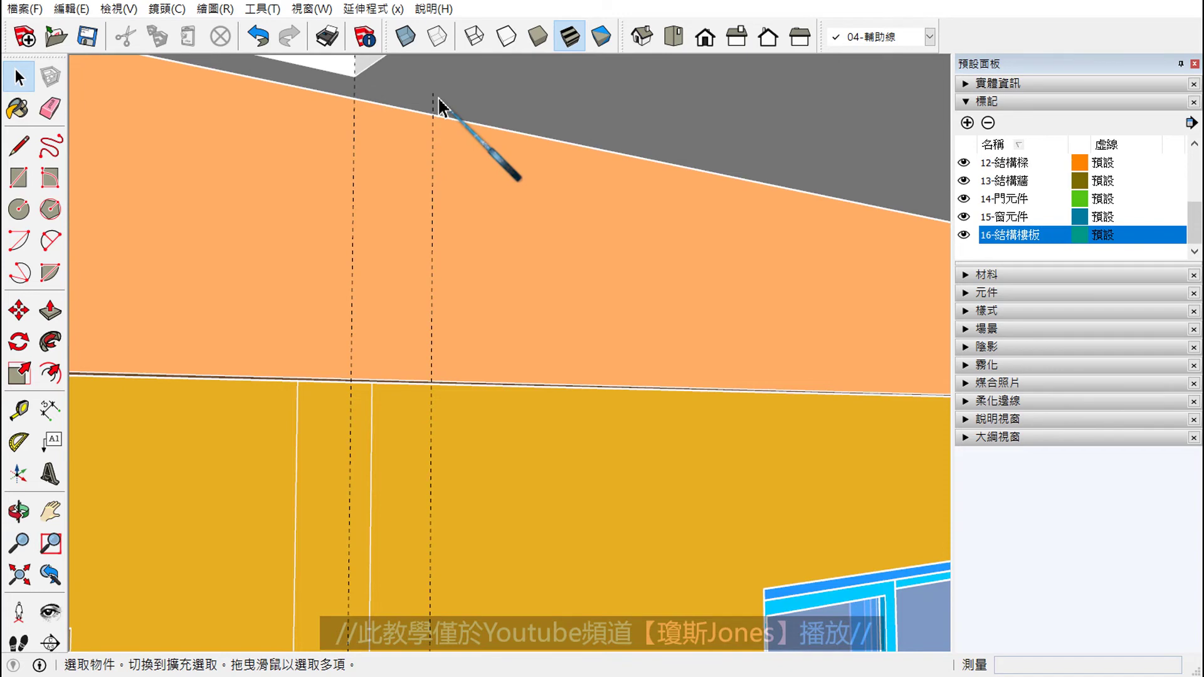
scroll(476, 125, "down", 2)
scroll(533, 214, "down", 2)
mouse_move(553, 288)
middle_mouse_down()
mouse_move(398, 201)
mouse_move(282, 215)
mouse_move(341, 237)
middle_mouse_up()
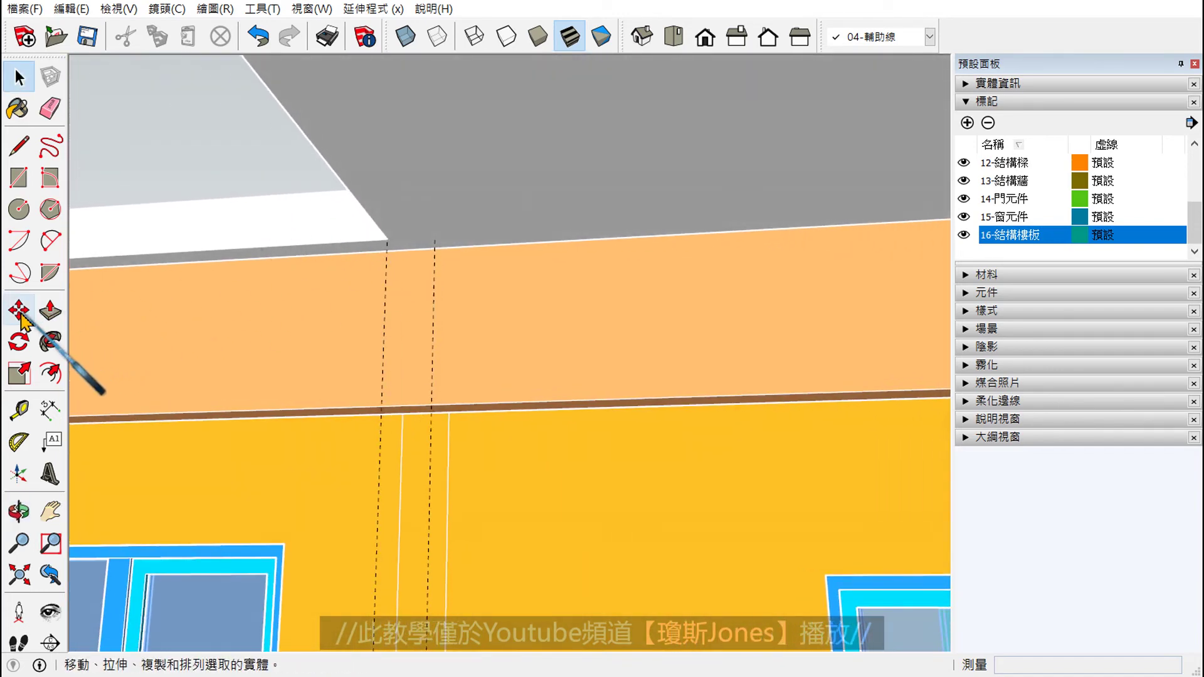
Step: Set a 15 cm guide point inset from the slab's underside corner
left_click(17, 411)
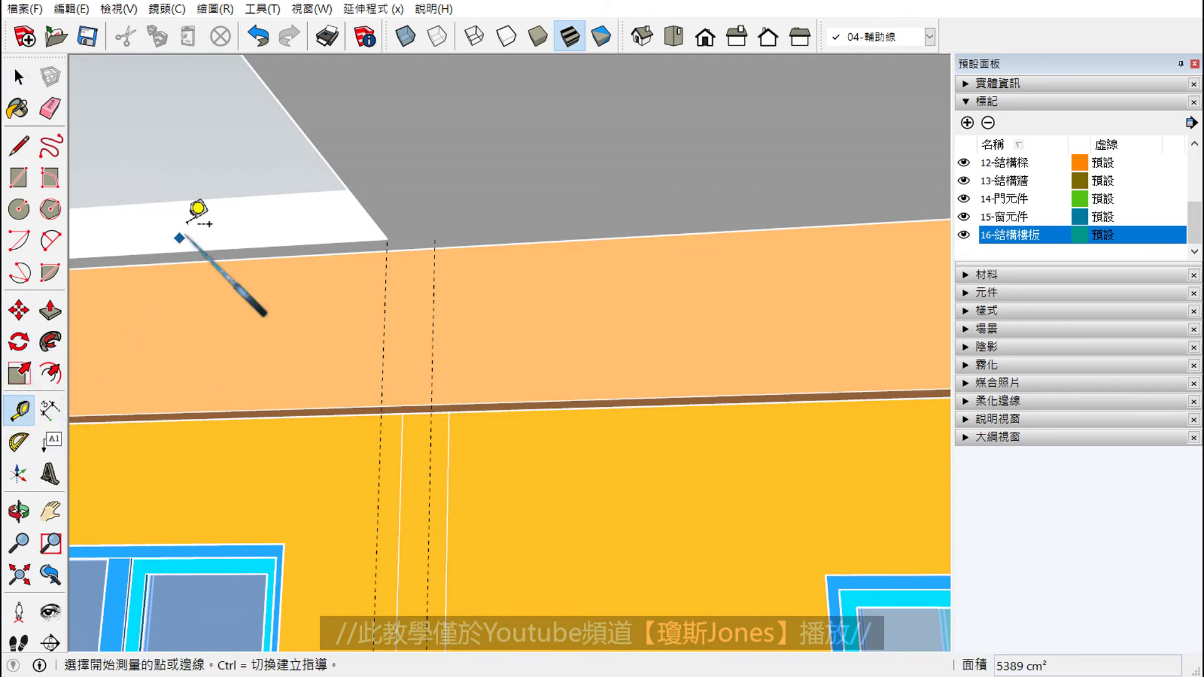
scroll(316, 148, "up", 1)
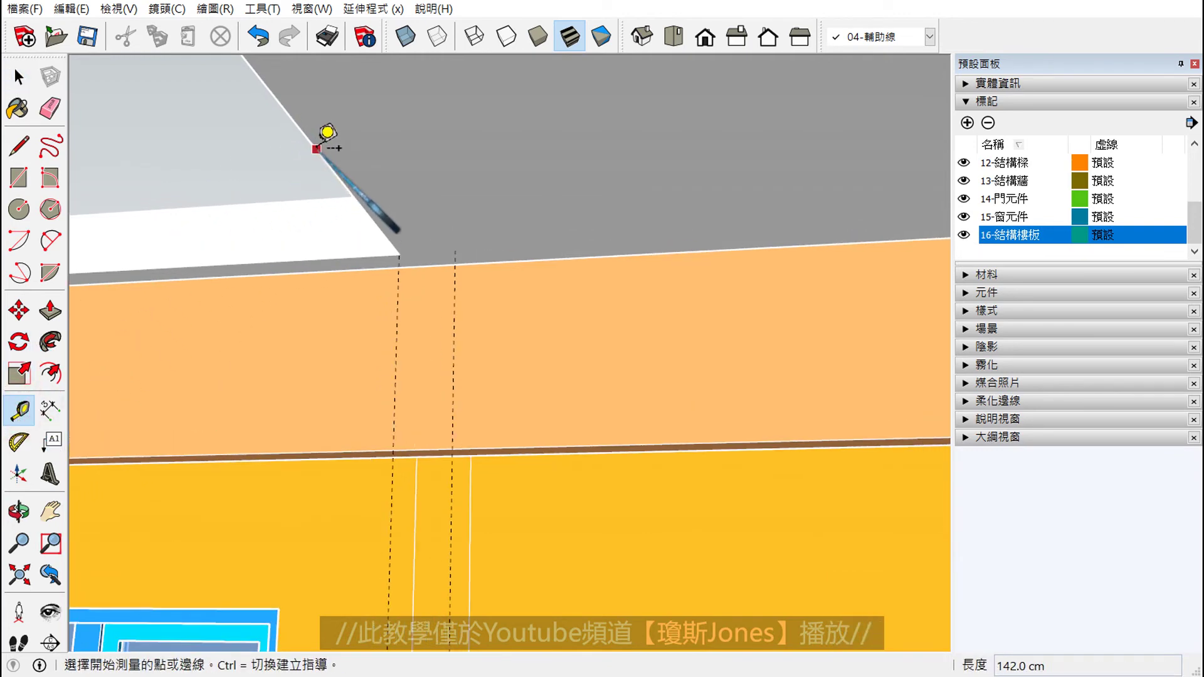
left_click(316, 148)
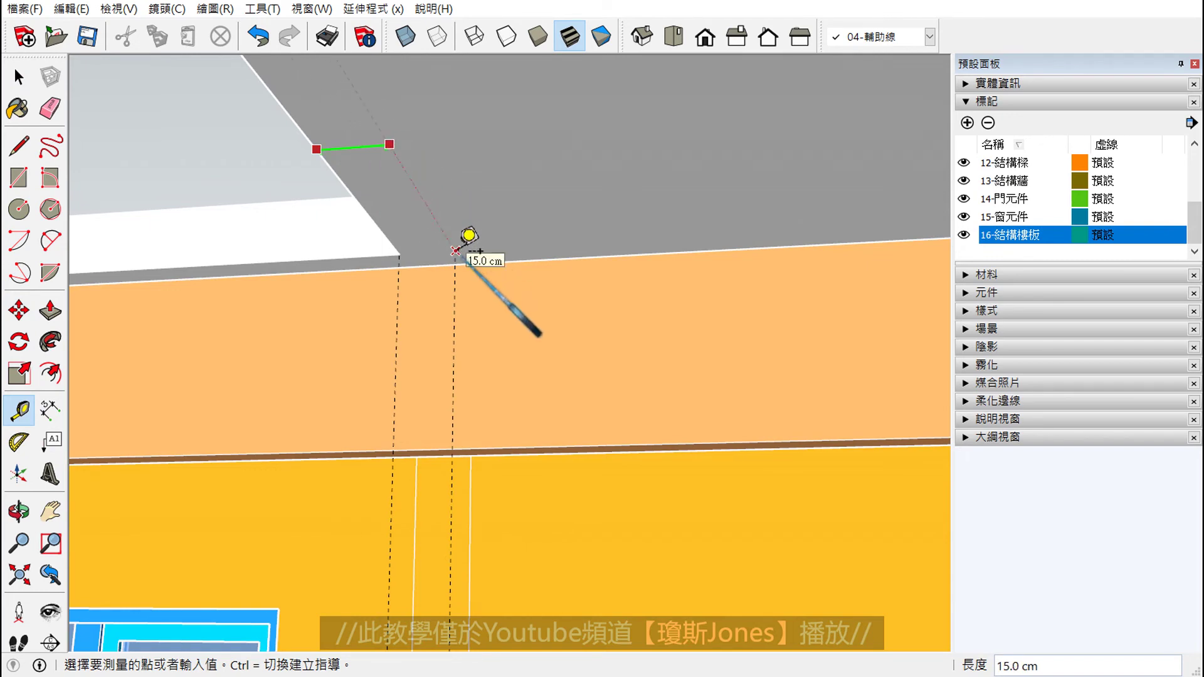
left_click(439, 238)
scroll(413, 214, "down", 1)
scroll(408, 206, "down", 1)
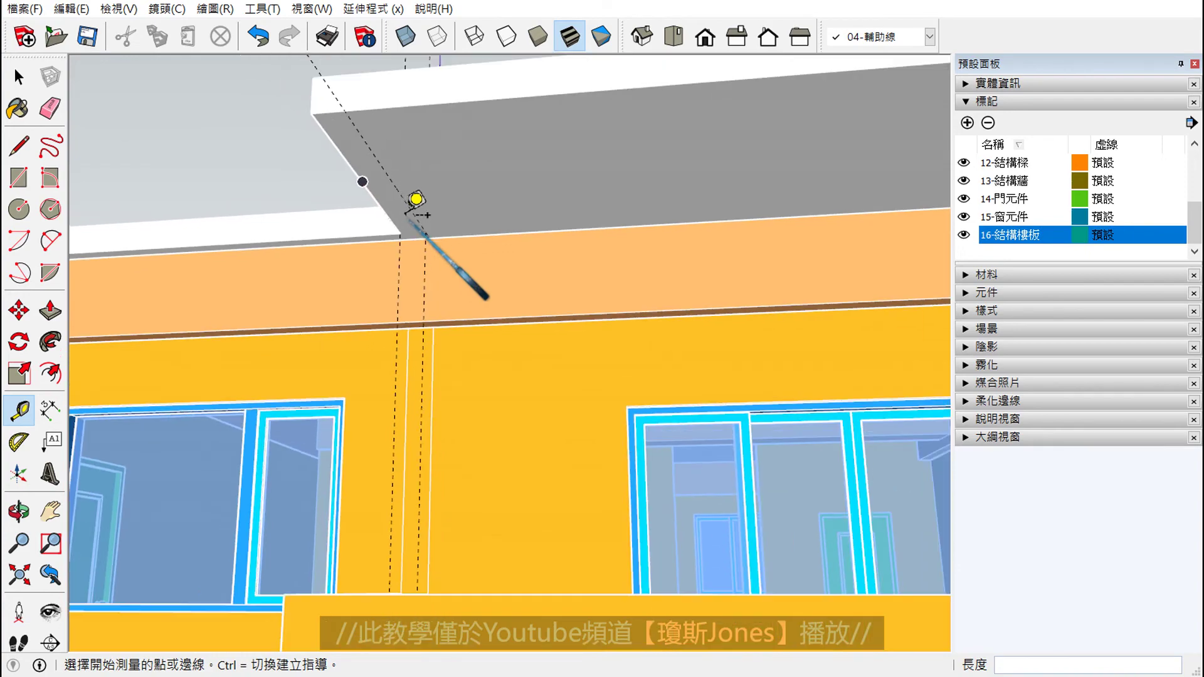
Step: Start measuring from the slab edge at the wall and orbit to view the balcony beam
mouse_move(586, 236)
middle_mouse_down()
mouse_move(521, 270)
mouse_move(565, 269)
mouse_move(221, 276)
mouse_move(376, 247)
middle_mouse_up()
scroll(766, 156, "up", 2)
scroll(766, 154, "up", 2)
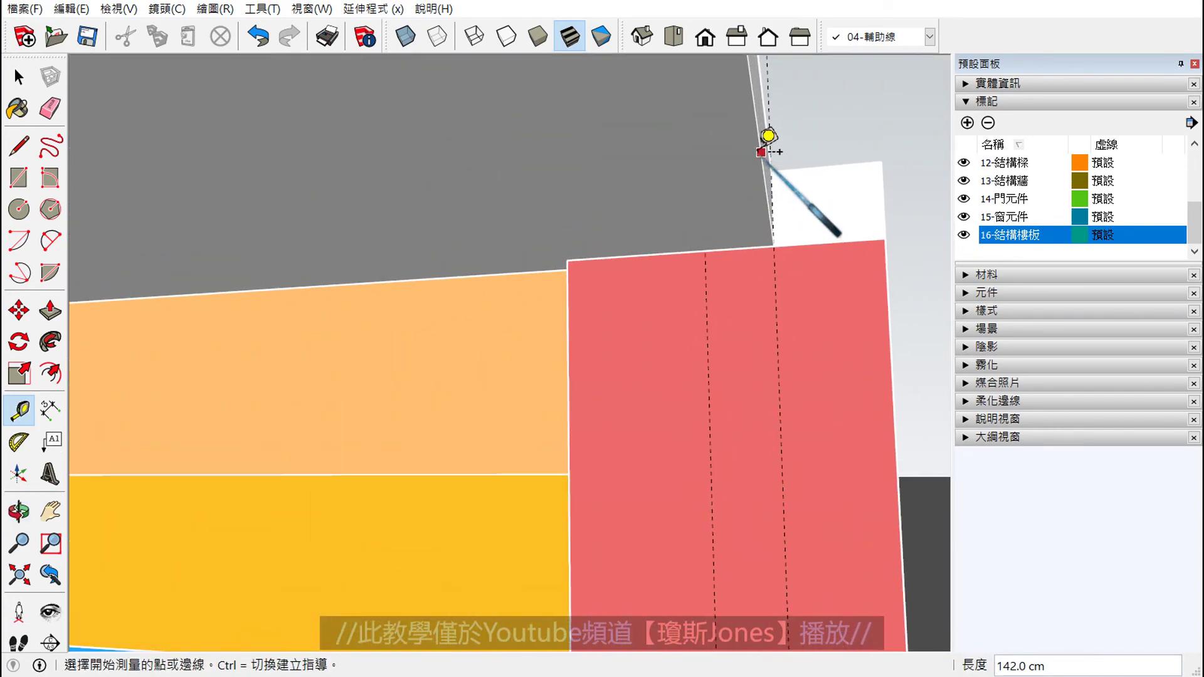
left_click(761, 153)
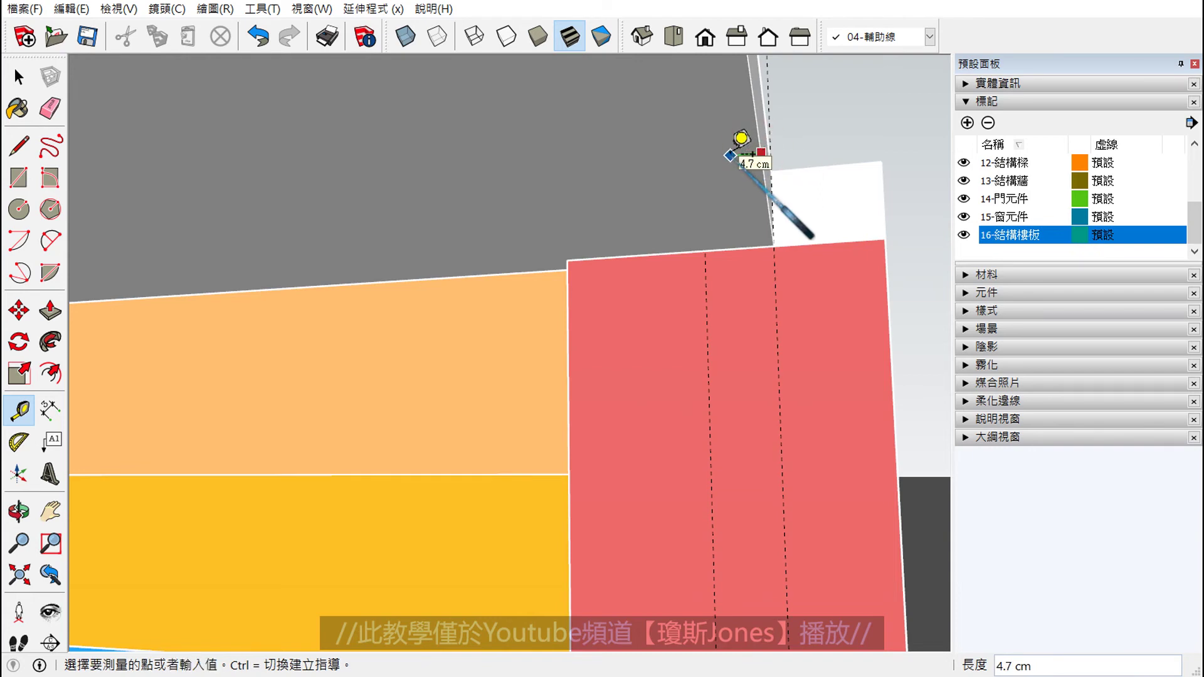
mouse_move(716, 205)
middle_mouse_down()
mouse_move(712, 223)
mouse_move(491, 237)
middle_mouse_up()
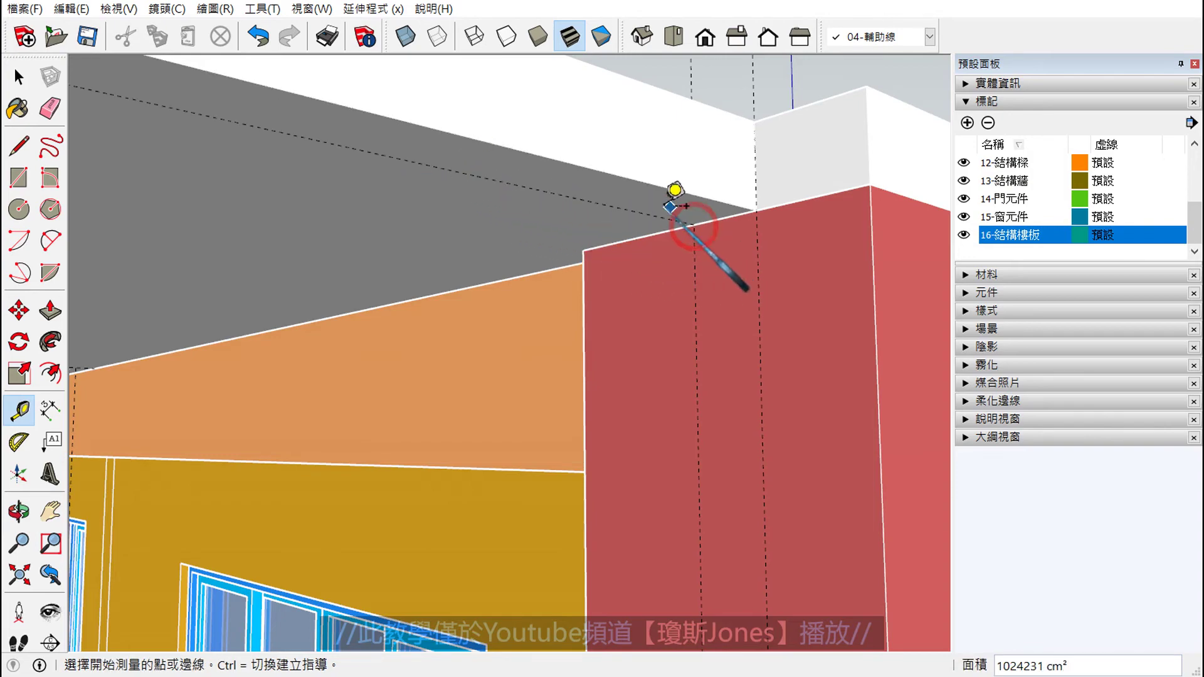
mouse_move(694, 224)
middle_mouse_down()
mouse_move(637, 269)
mouse_move(810, 240)
mouse_move(693, 242)
middle_mouse_up()
scroll(565, 263, "down", 3)
scroll(587, 224, "up", 3)
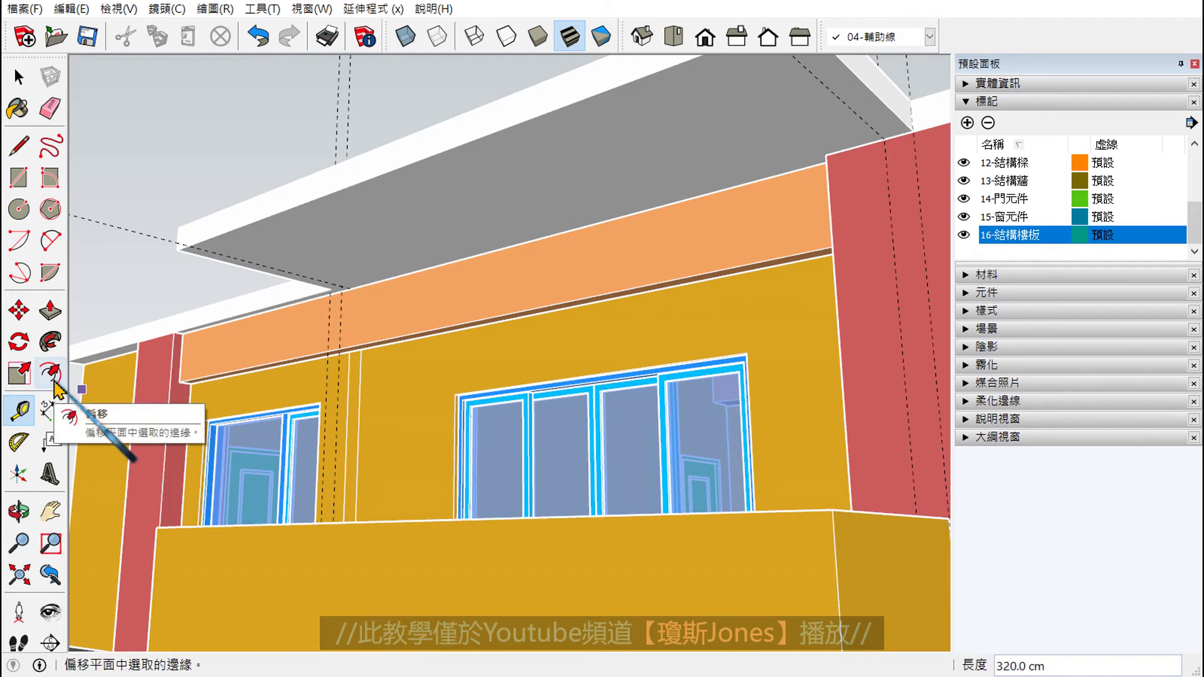
mouse_move(288, 322)
middle_mouse_down()
mouse_move(457, 322)
mouse_move(542, 408)
mouse_move(537, 315)
middle_mouse_up()
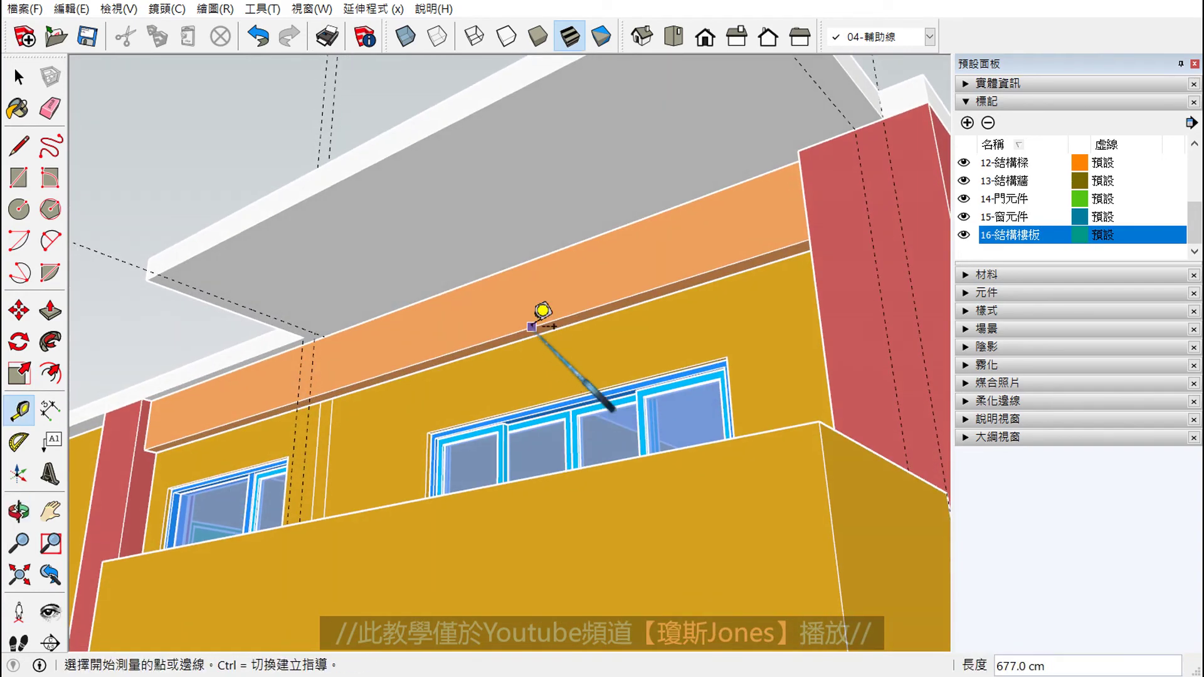
scroll(537, 314, "up", 2)
left_click(311, 398)
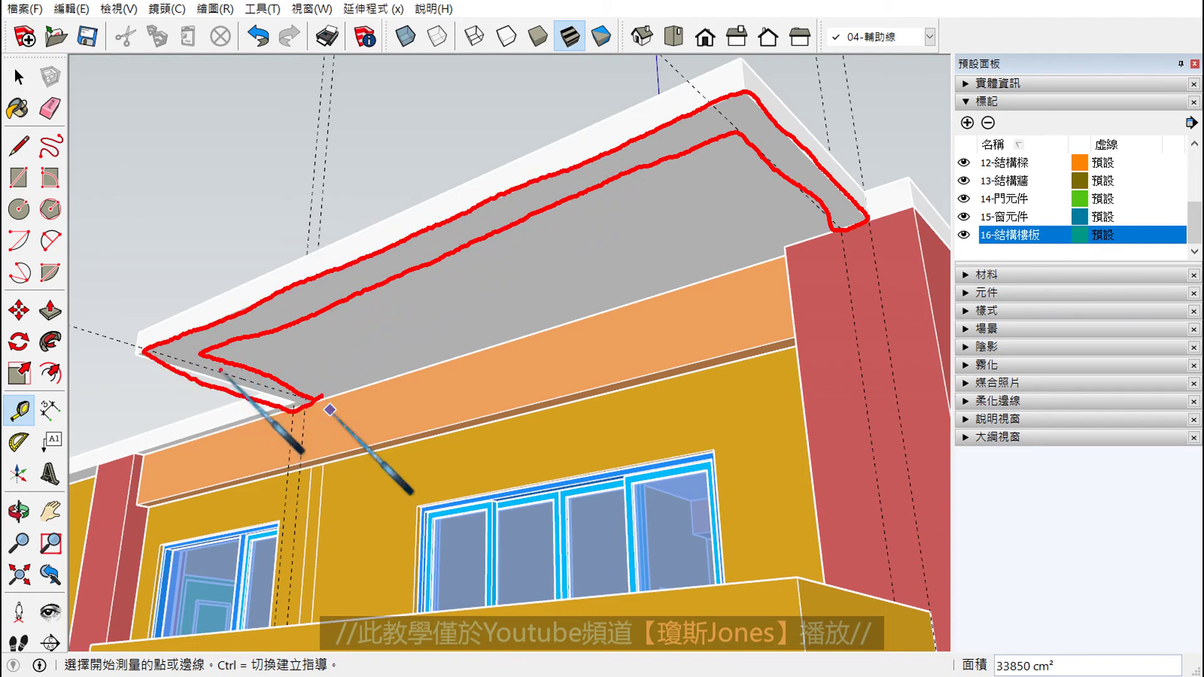
left_click_drag(219, 370, 204, 420)
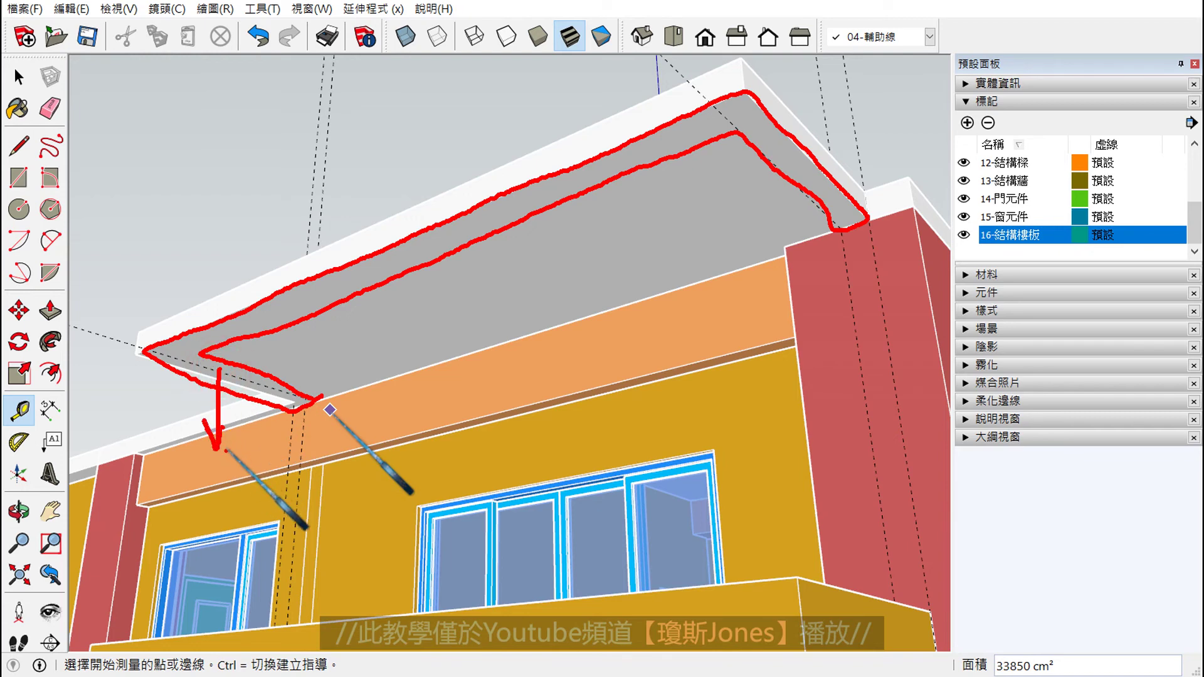
left_click_drag(149, 441, 254, 480)
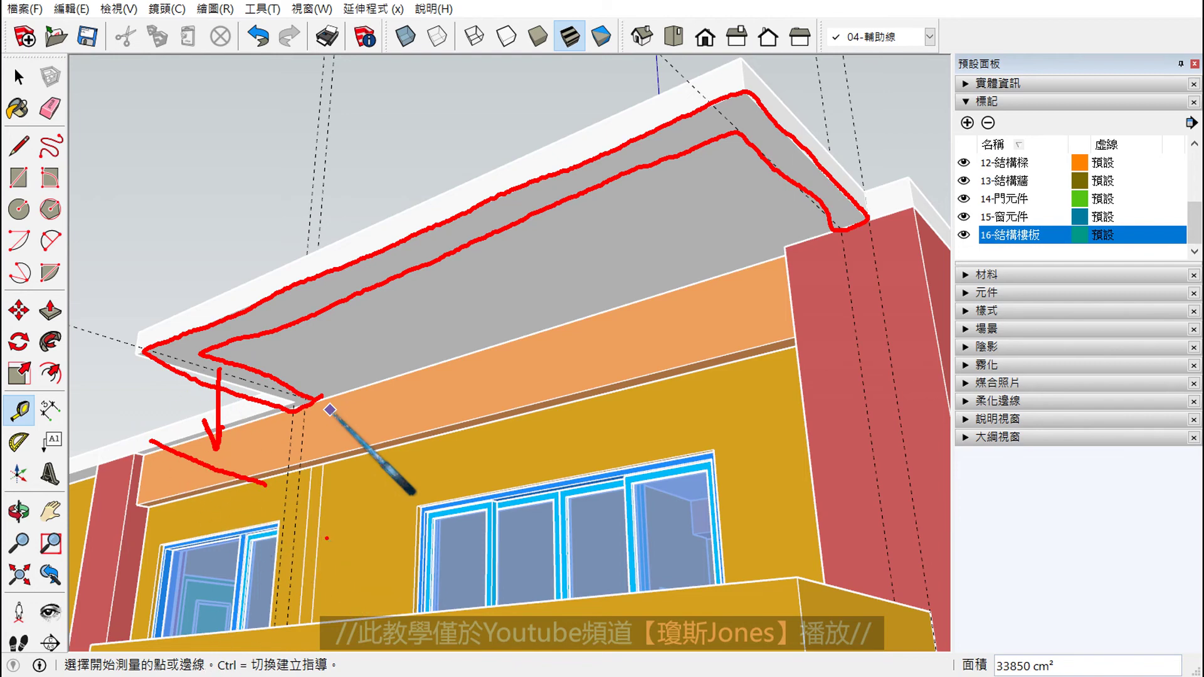
key("Escape")
Step: Place a 15 cm guide point at the slab corner above the red column
scroll(878, 201, "up", 3)
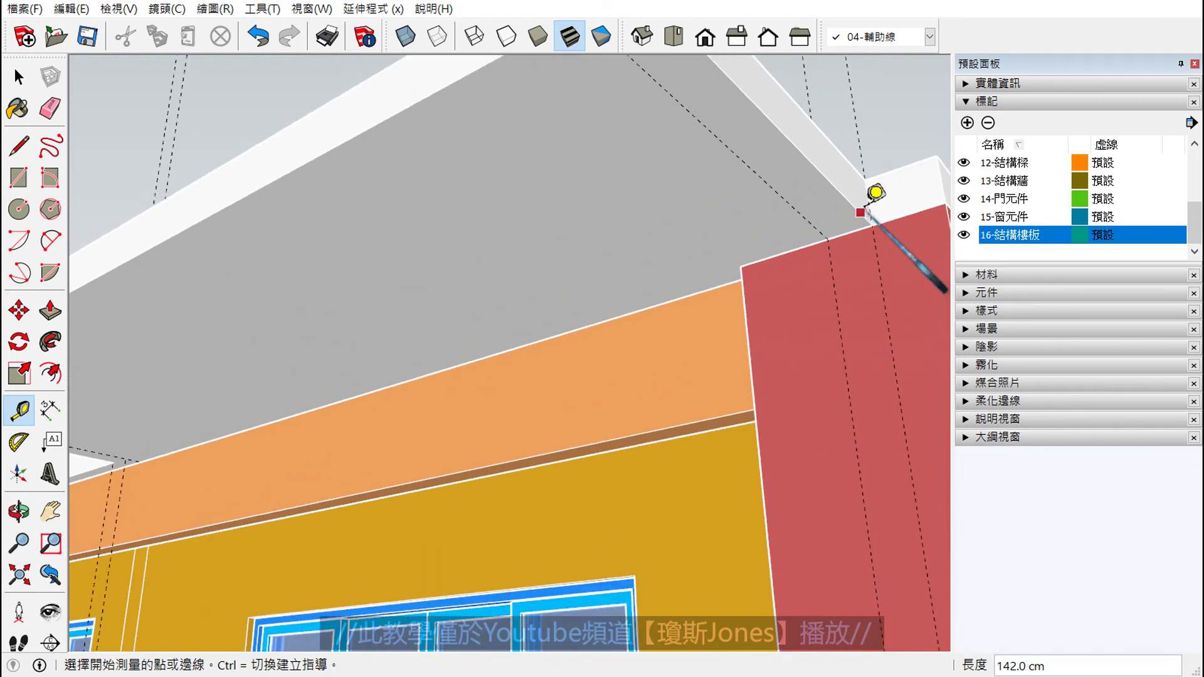
scroll(894, 210, "up", 2)
left_click(875, 231)
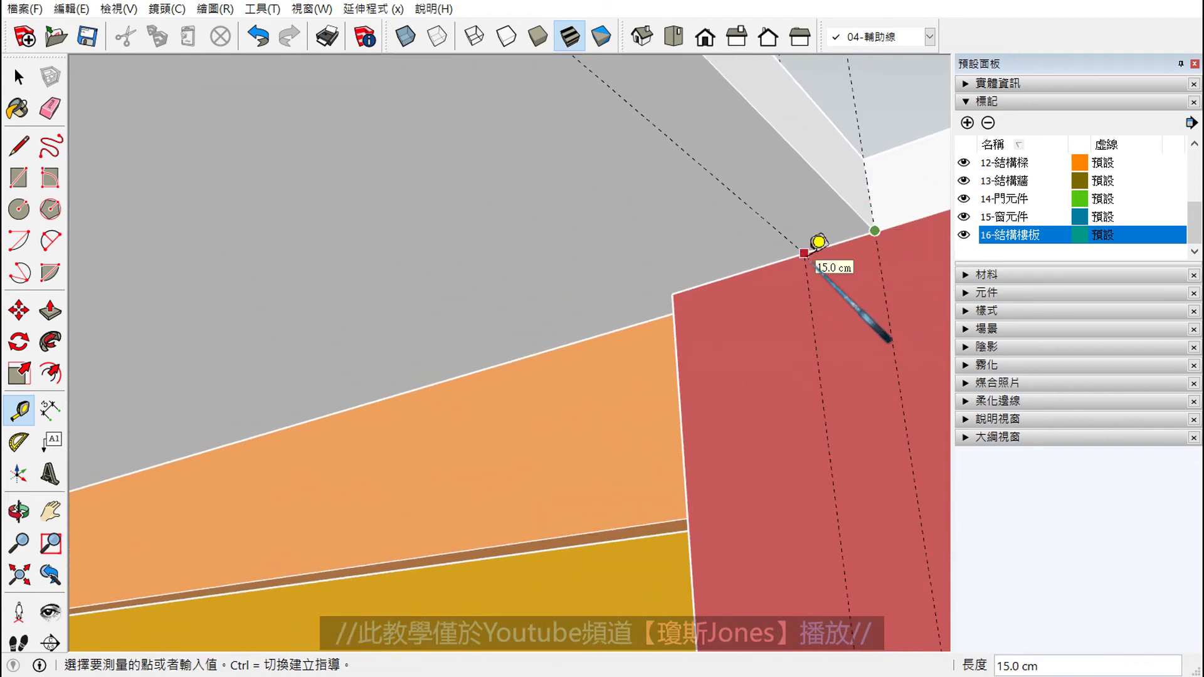
scroll(818, 241, "down", 3)
scroll(825, 256, "down", 2)
left_click(116, 364)
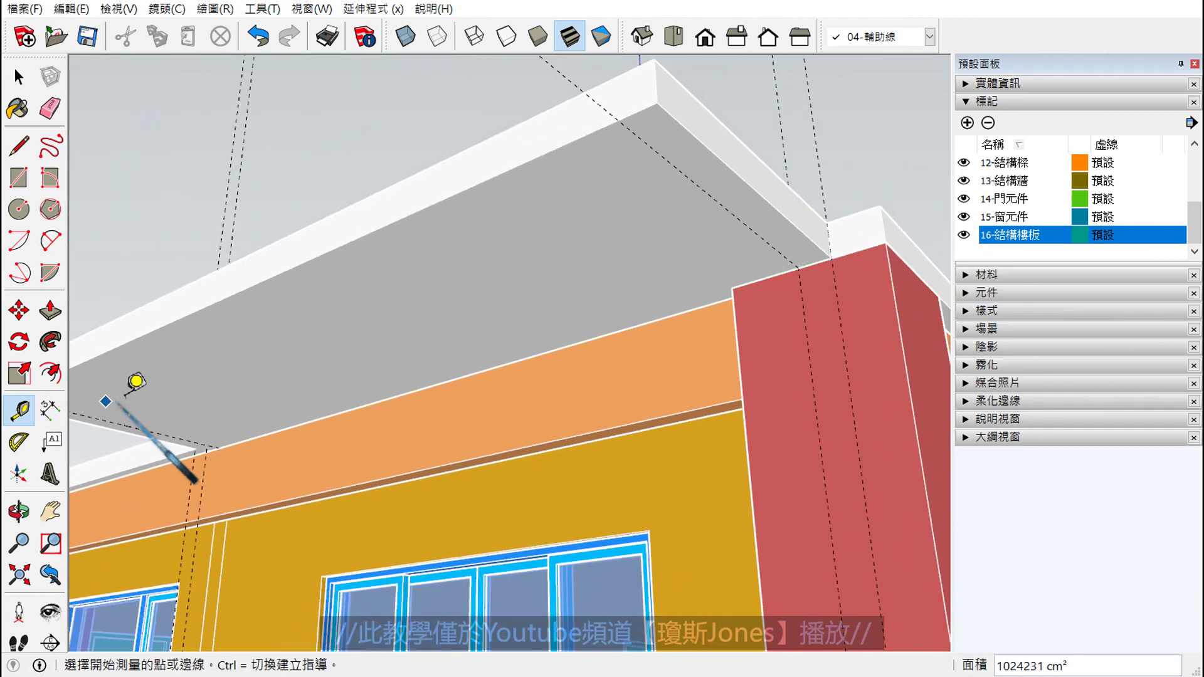
Step: Add a guide 15 cm in from the slab underside's edge and orbit to check it
scroll(309, 309, "up", 2)
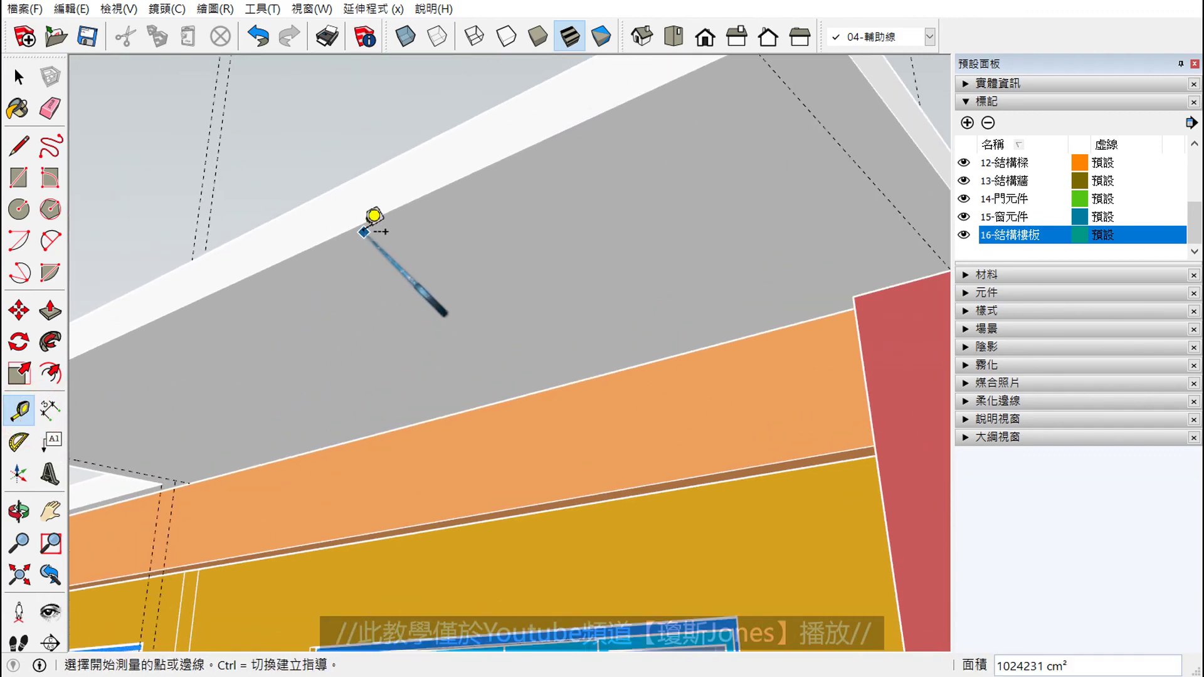
left_click(360, 227)
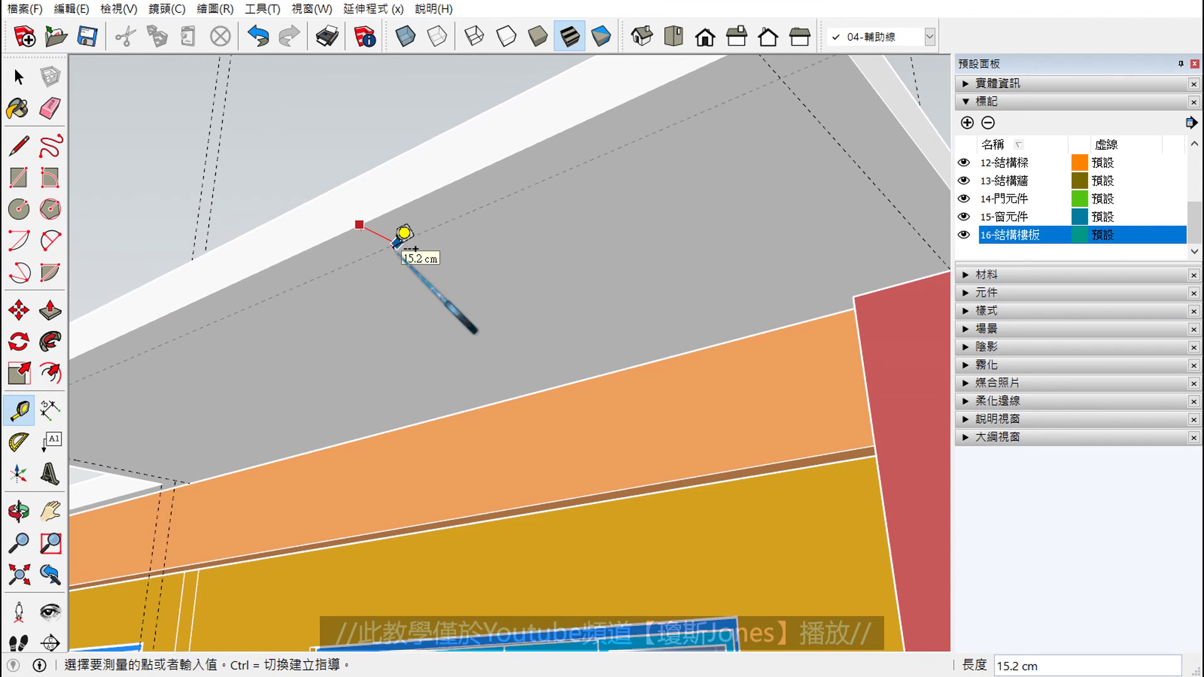
key("Return")
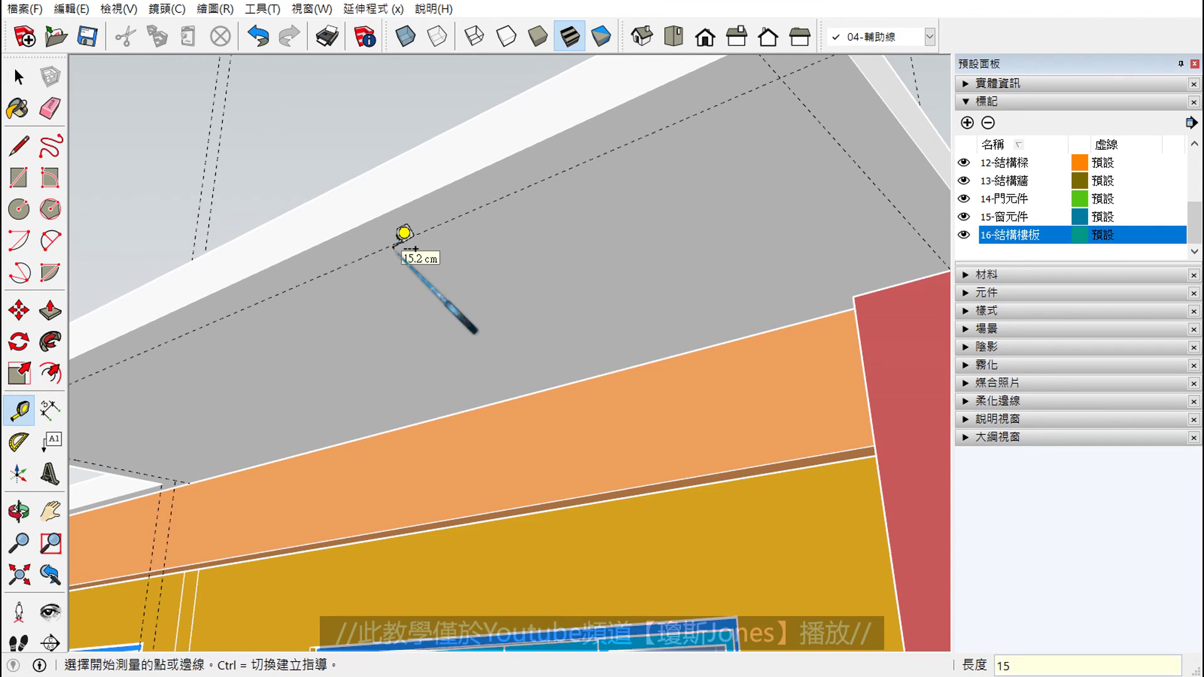
scroll(548, 285, "down", 3)
scroll(648, 236, "down", 2)
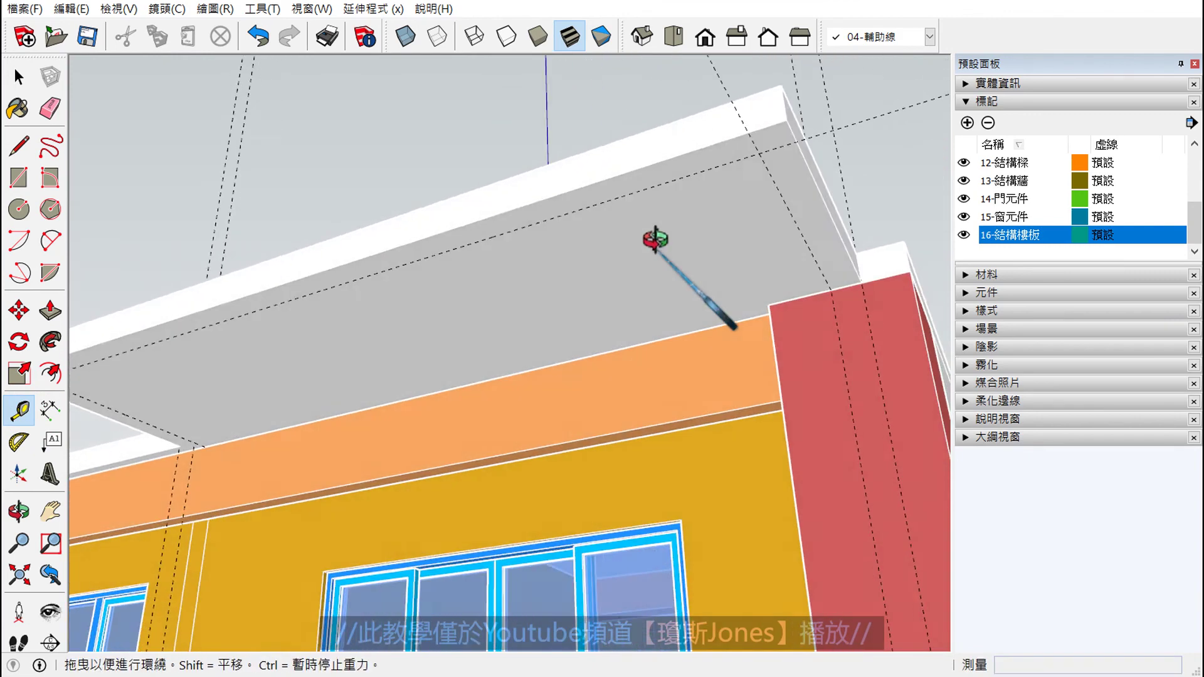
scroll(728, 201, "down", 2)
scroll(634, 220, "up", 2)
scroll(550, 293, "up", 2)
scroll(601, 276, "down", 1)
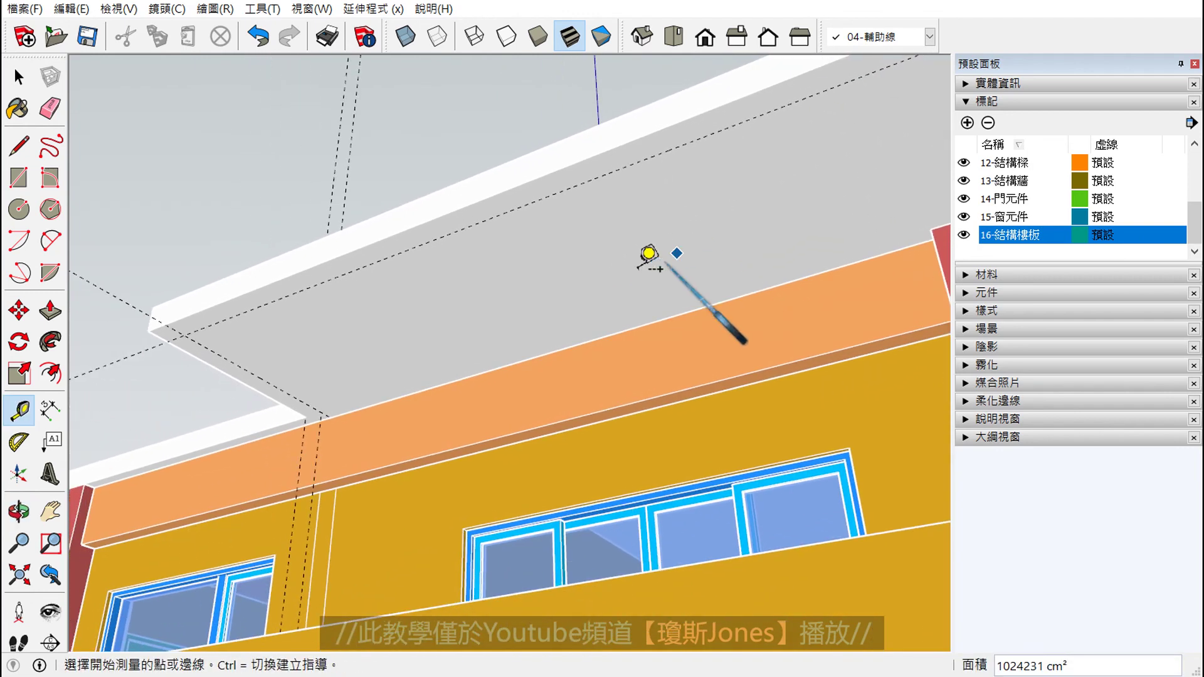
scroll(645, 259, "up", 3)
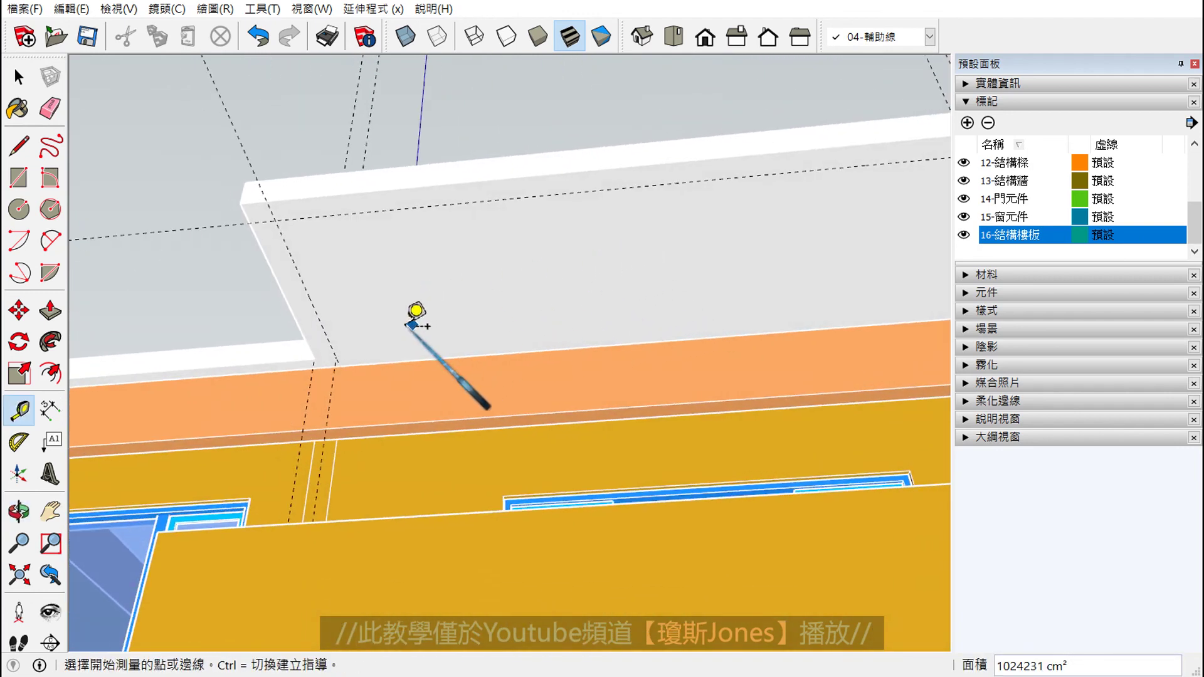
scroll(411, 325, "down", 1)
middle_click_drag(350, 341, 278, 324)
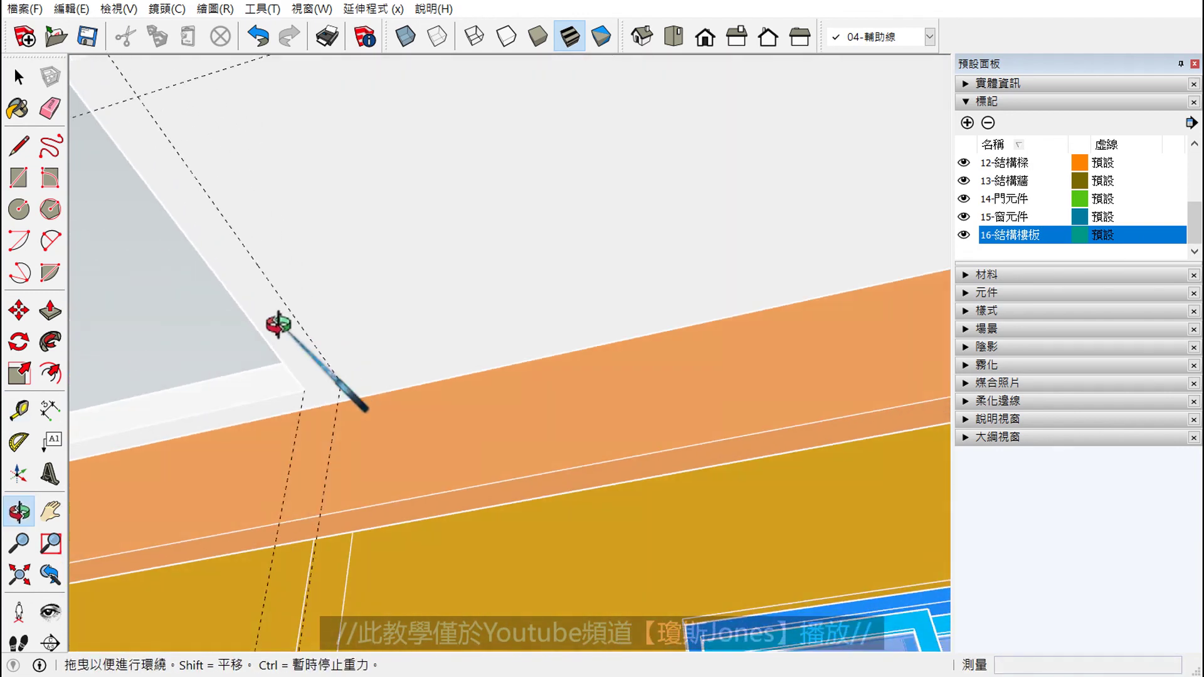
Step: Draw a line from where the 15 cm guide meets the slab edge to the corner
left_click(20, 145)
scroll(364, 376, "up", 2)
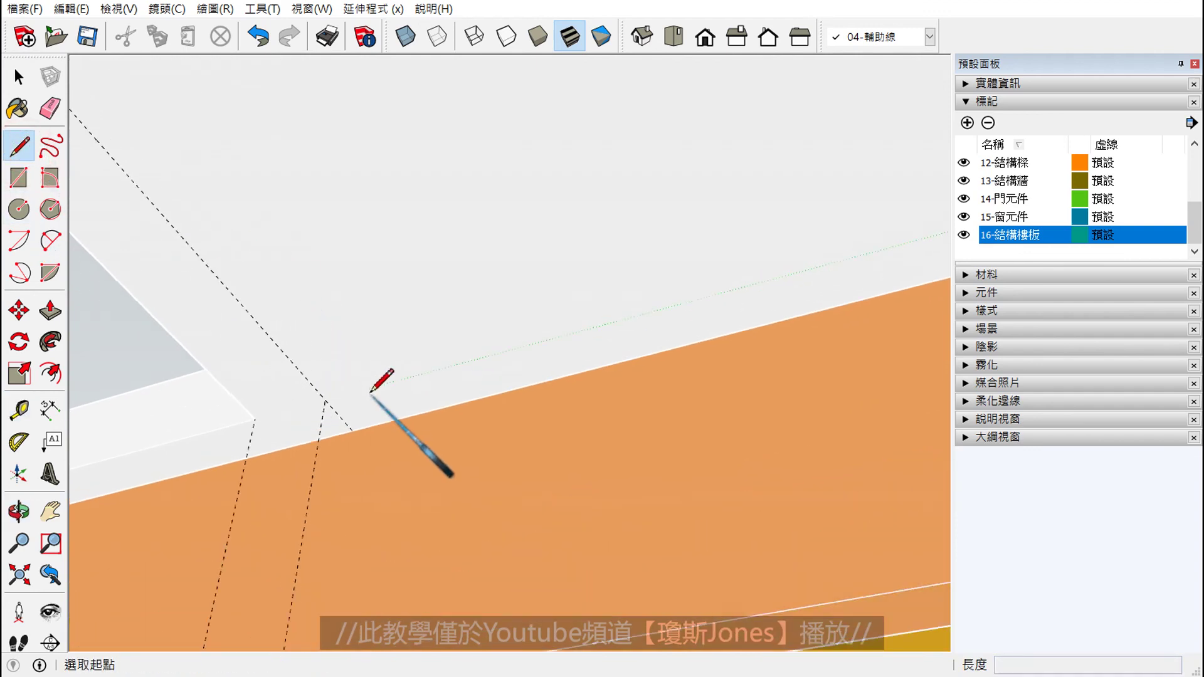
scroll(363, 413, "up", 1)
left_click(348, 438)
scroll(355, 430, "down", 2)
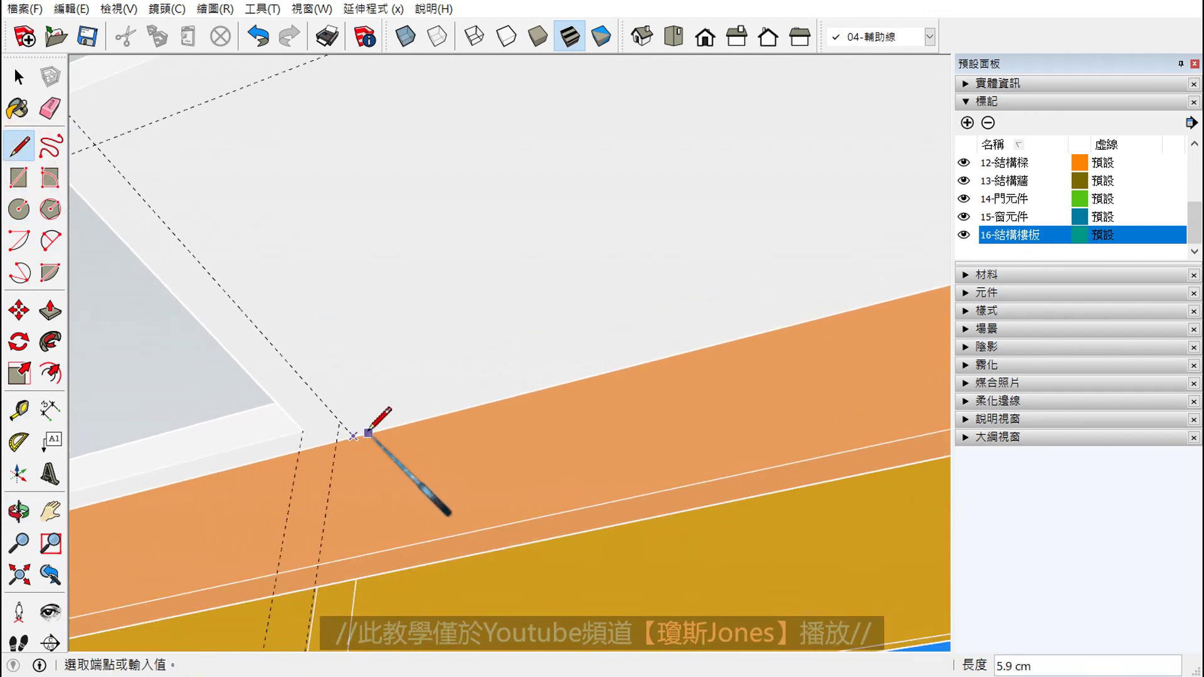
scroll(355, 376, "down", 2)
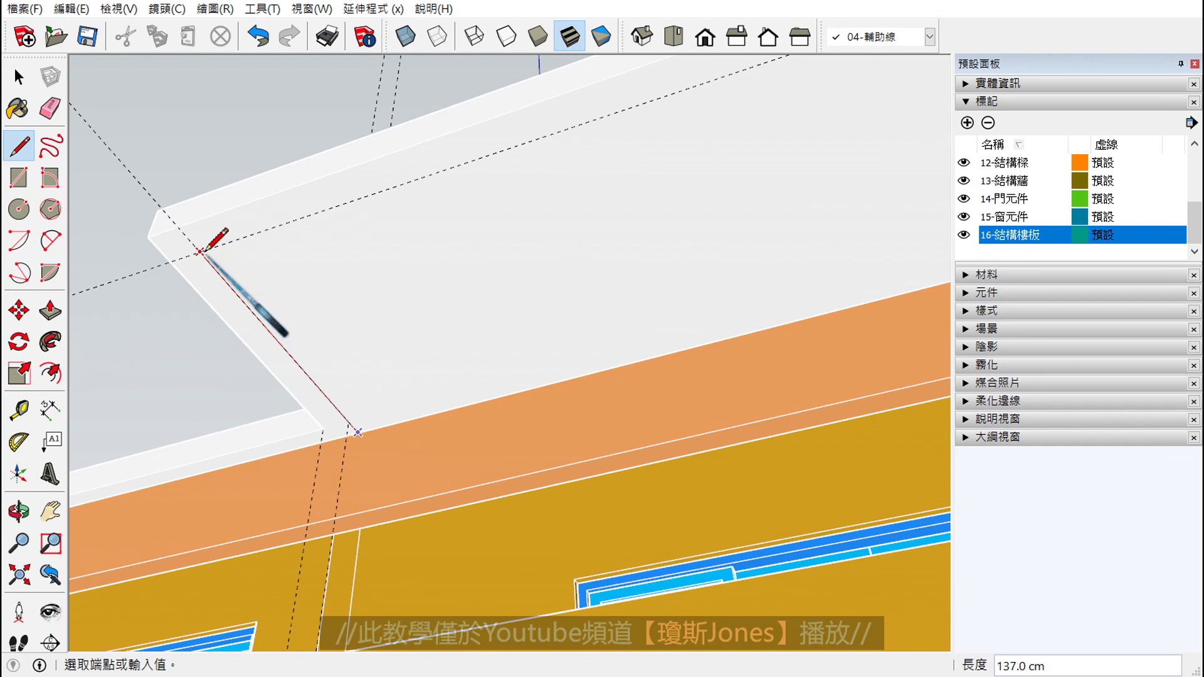
left_click(200, 252)
scroll(201, 255, "down", 1)
scroll(201, 255, "down", 2)
Step: Trace the 15 cm guide to the far slab corner, completing the rim outline
mouse_move(623, 166)
middle_mouse_down()
mouse_move(645, 160)
mouse_move(657, 186)
middle_mouse_up()
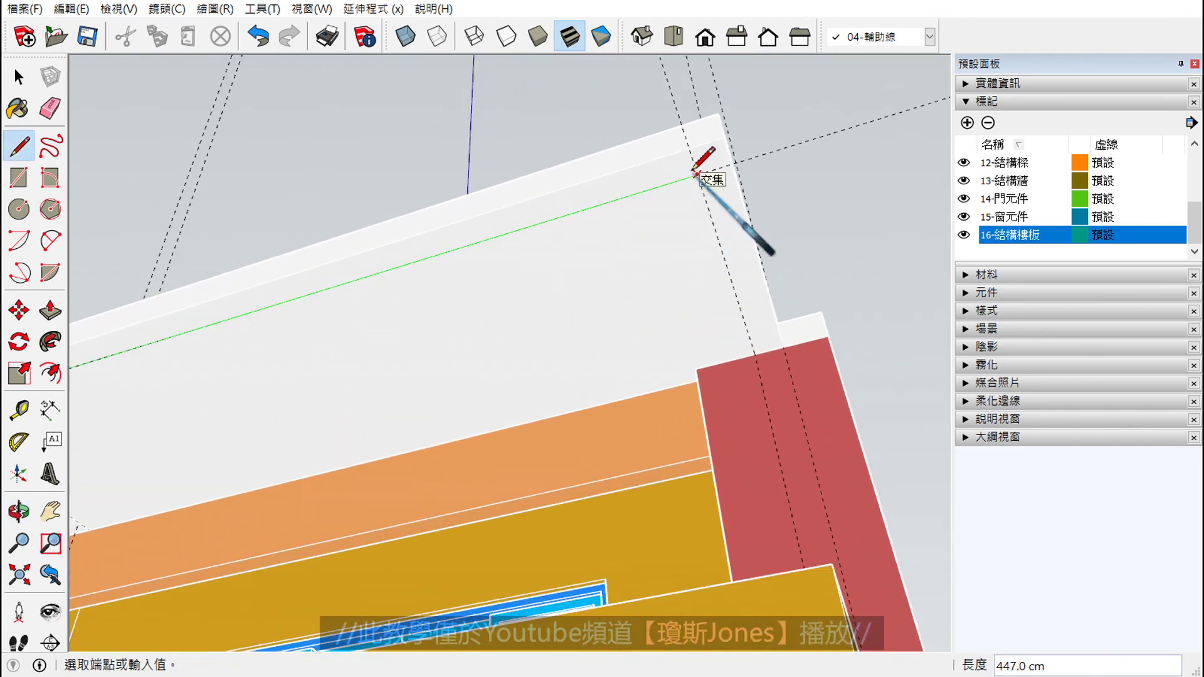
left_click(696, 174)
left_click(755, 355)
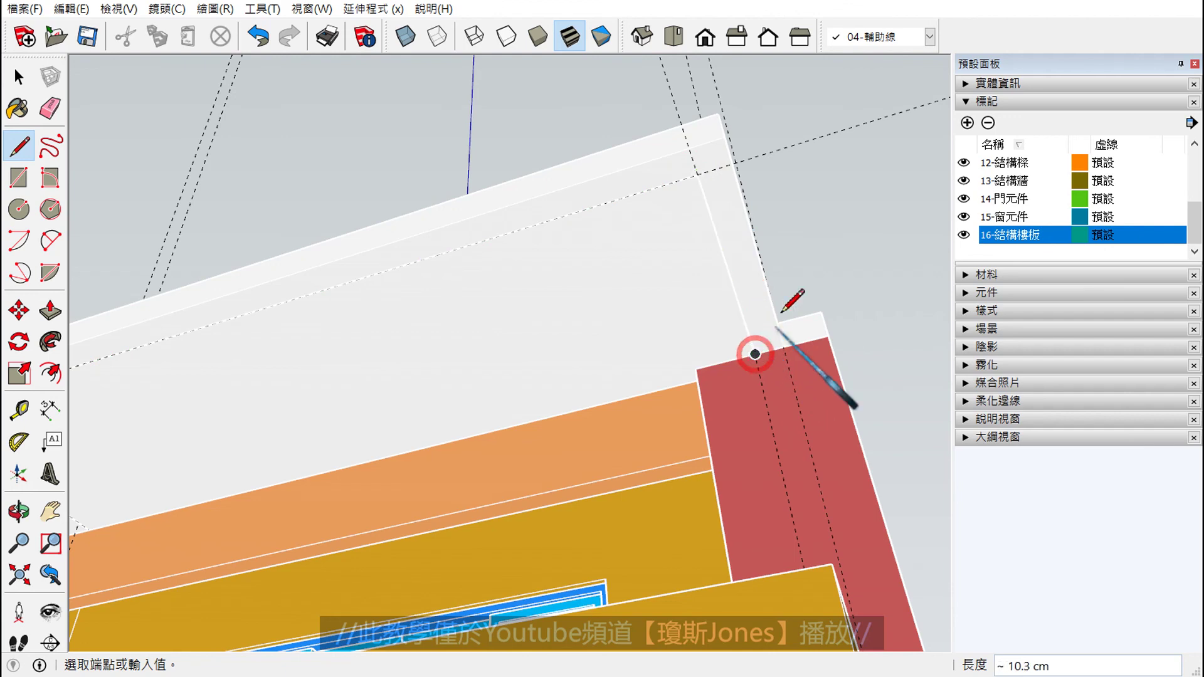
key("space")
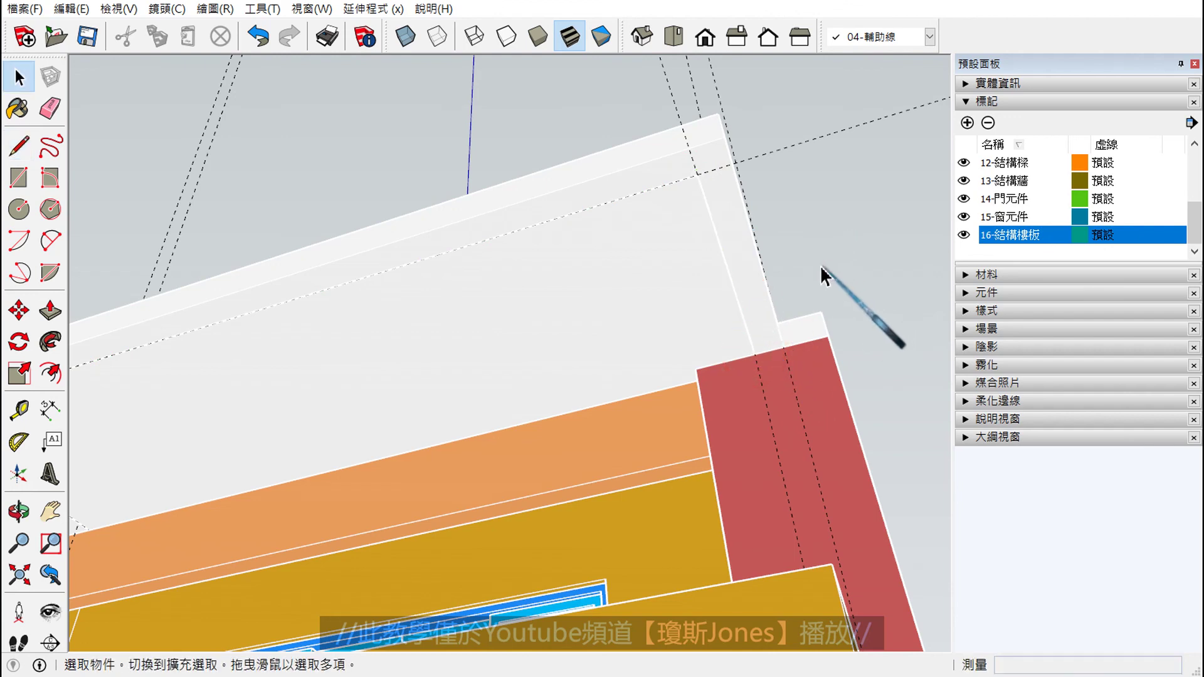
mouse_move(819, 265)
middle_mouse_down()
mouse_move(806, 291)
mouse_move(705, 286)
middle_mouse_up()
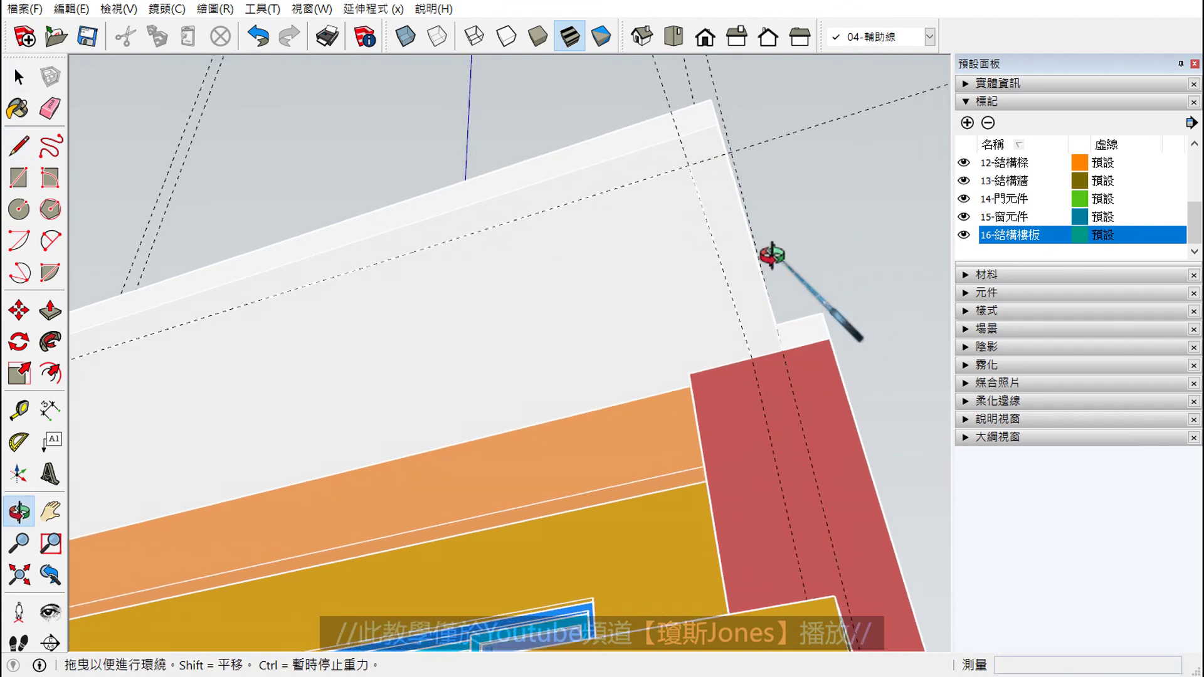
scroll(706, 294, "down", 2)
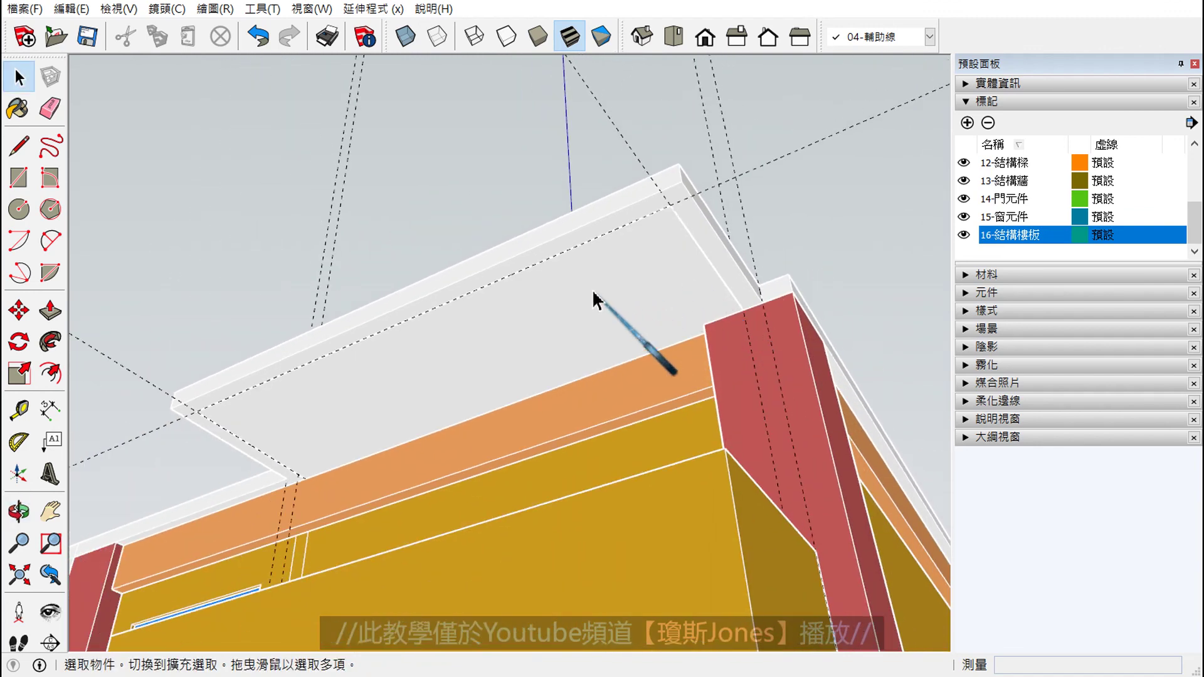